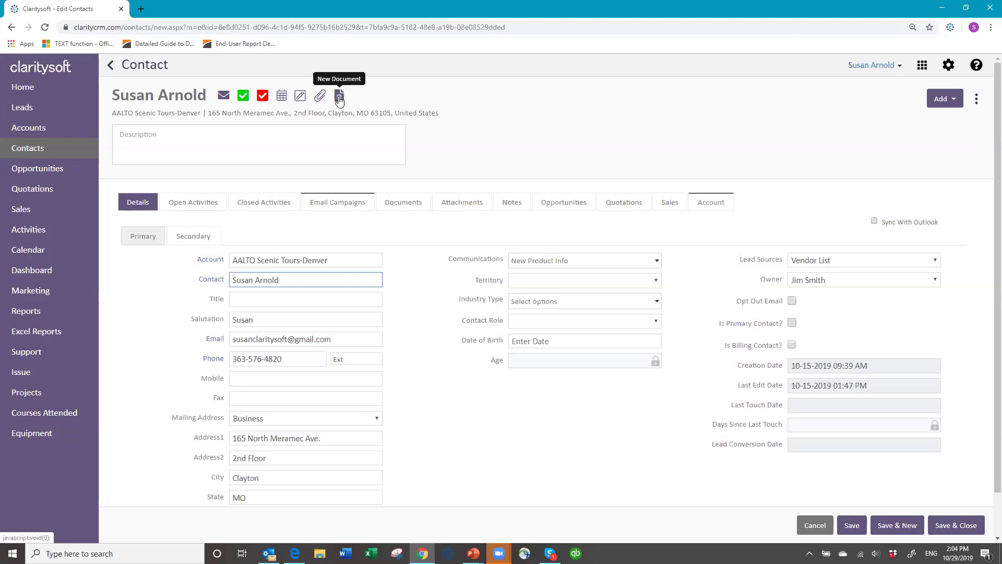
# Create a new document template named "Coffee Special Sale" from the open contact record
pyautogui.click(338, 98)
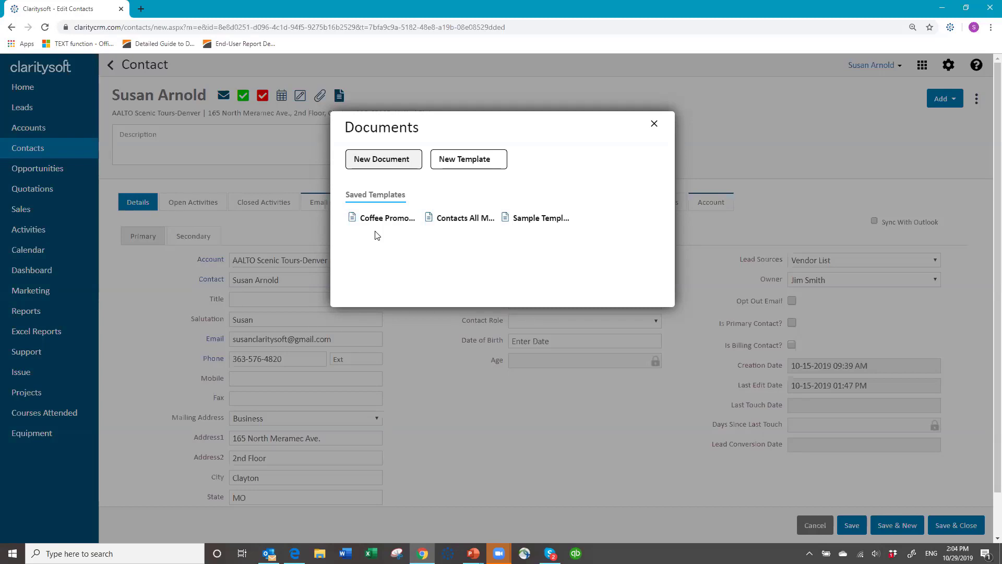
pyautogui.click(462, 164)
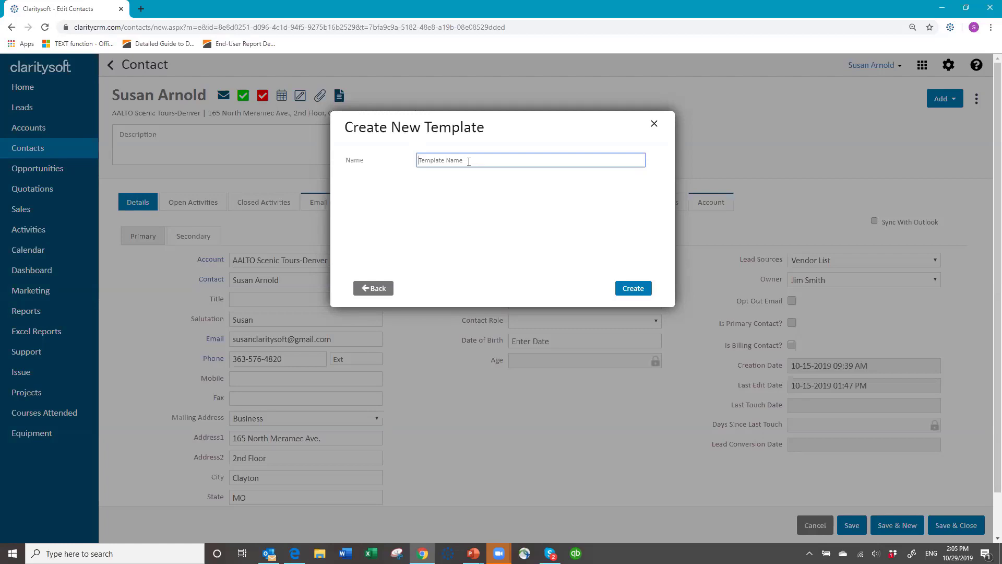
pyautogui.write('Coffee Special Sale')
pyautogui.click(638, 292)
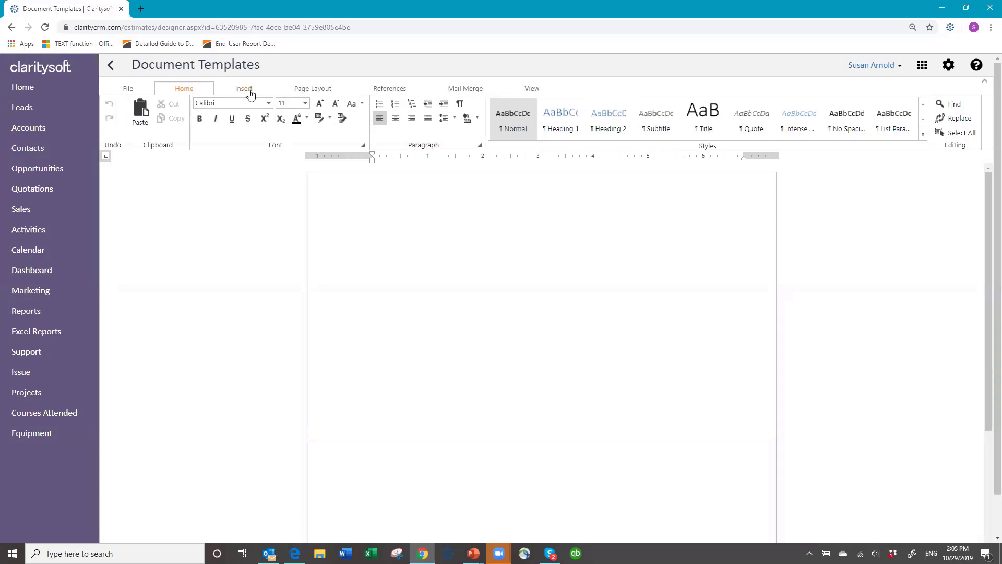
pyautogui.click(245, 92)
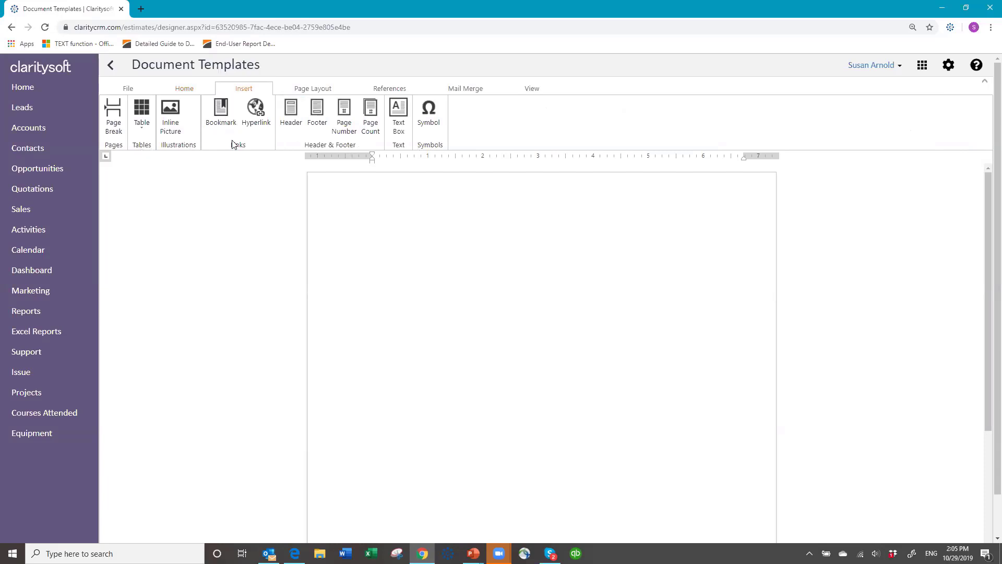
pyautogui.click(185, 91)
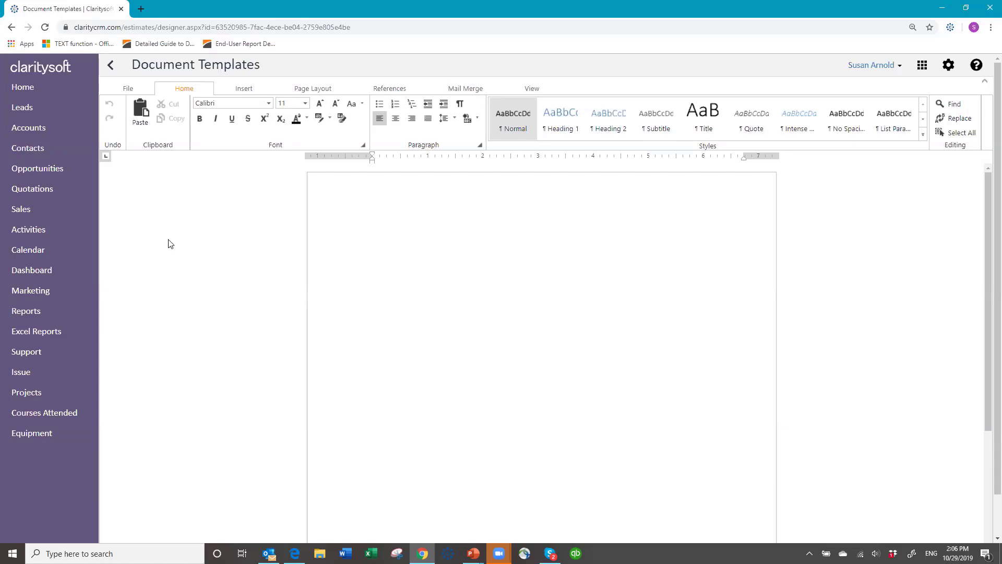
# Insert the picture Midnight Espresso.png from the computer's AAImages folder into the blank template
pyautogui.click(245, 90)
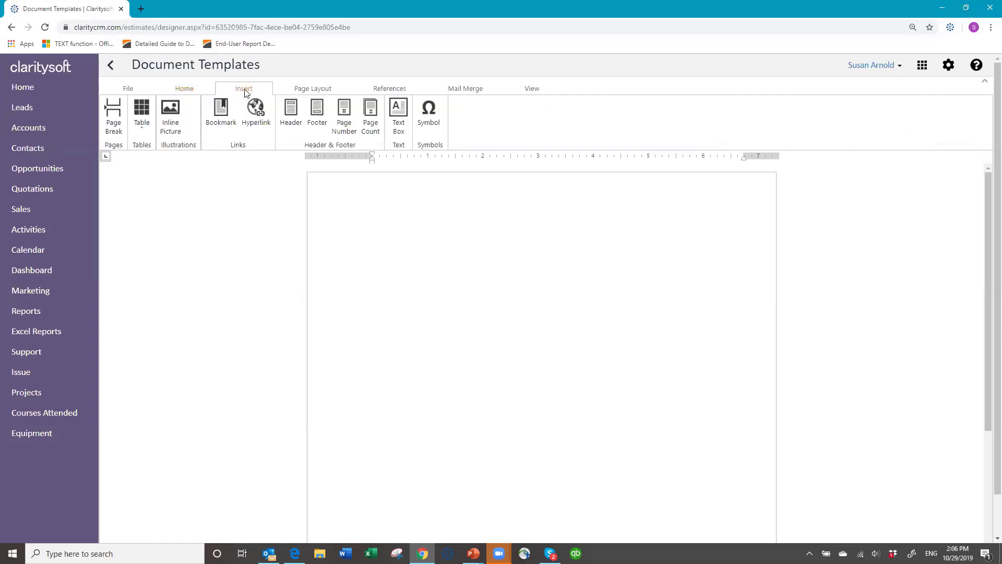
pyautogui.click(175, 128)
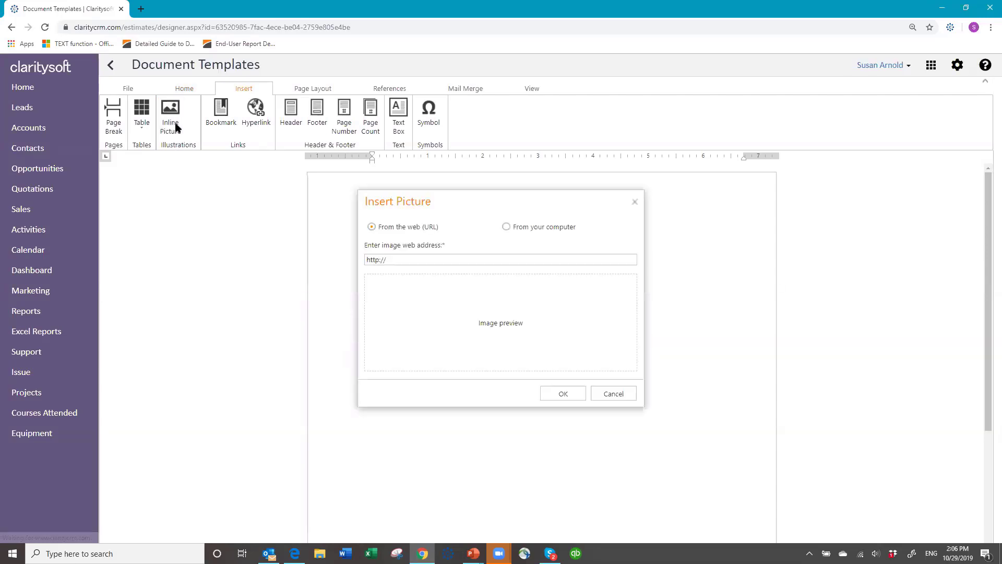
pyautogui.click(394, 261)
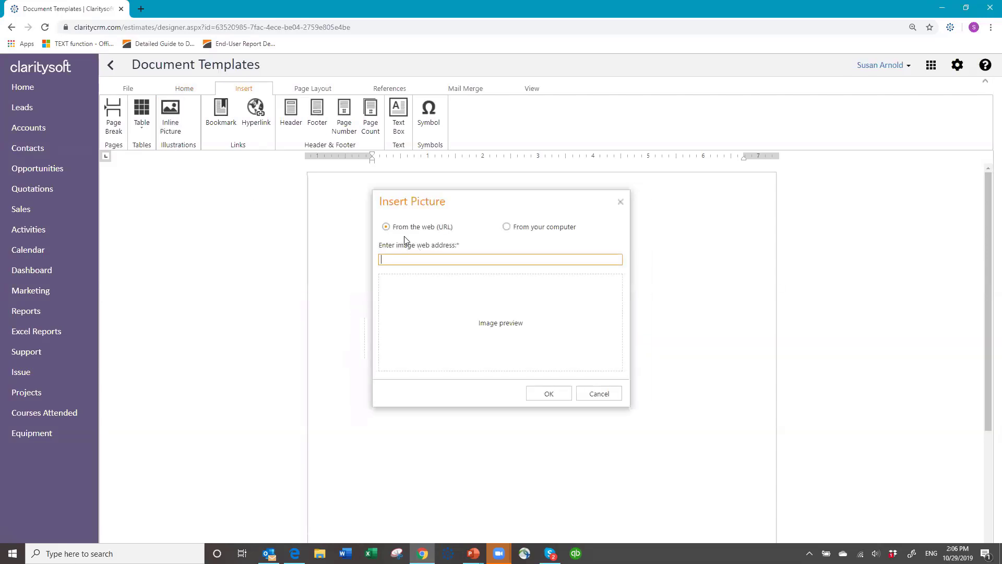
pyautogui.click(507, 228)
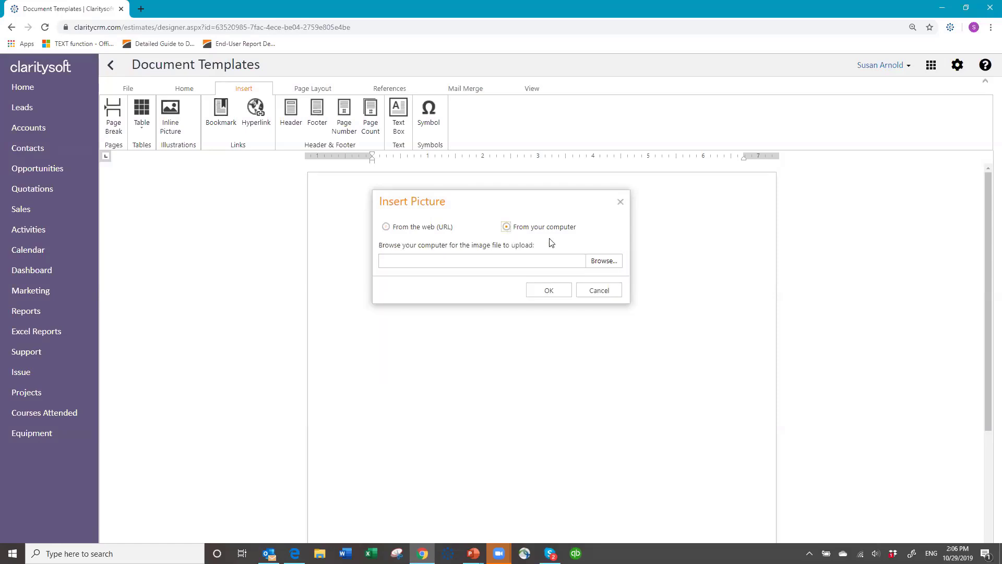
pyautogui.click(604, 263)
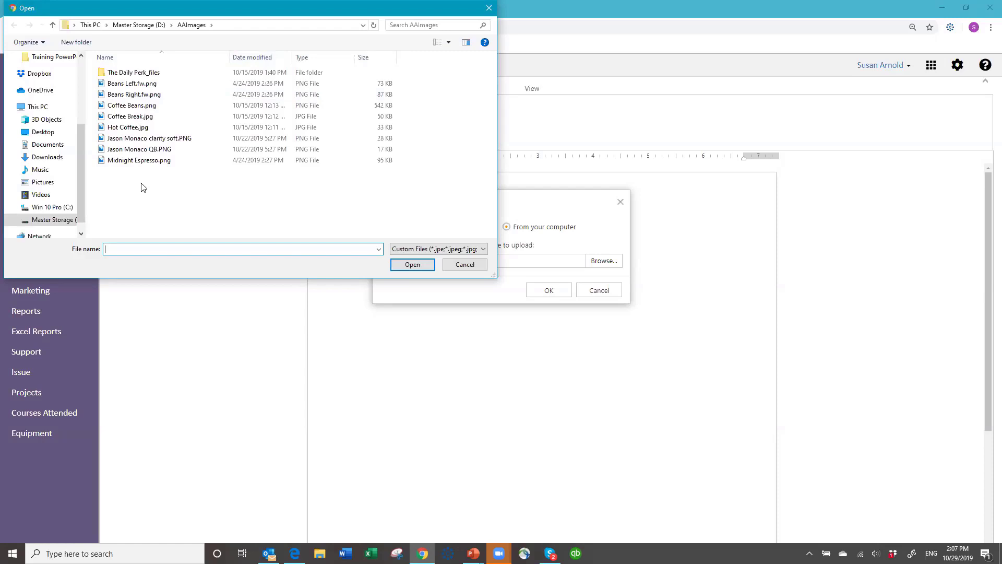
pyautogui.click(149, 160)
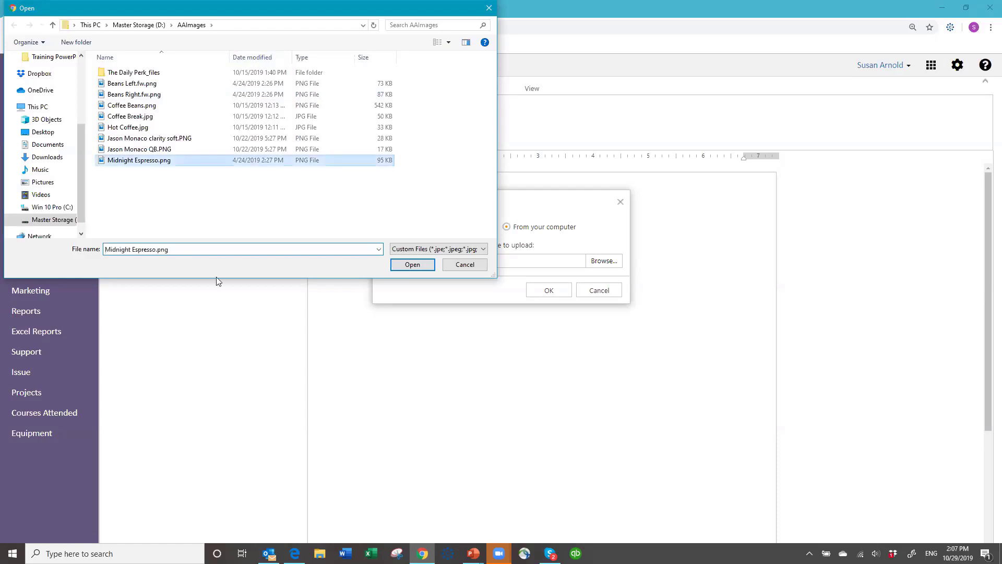
pyautogui.click(413, 265)
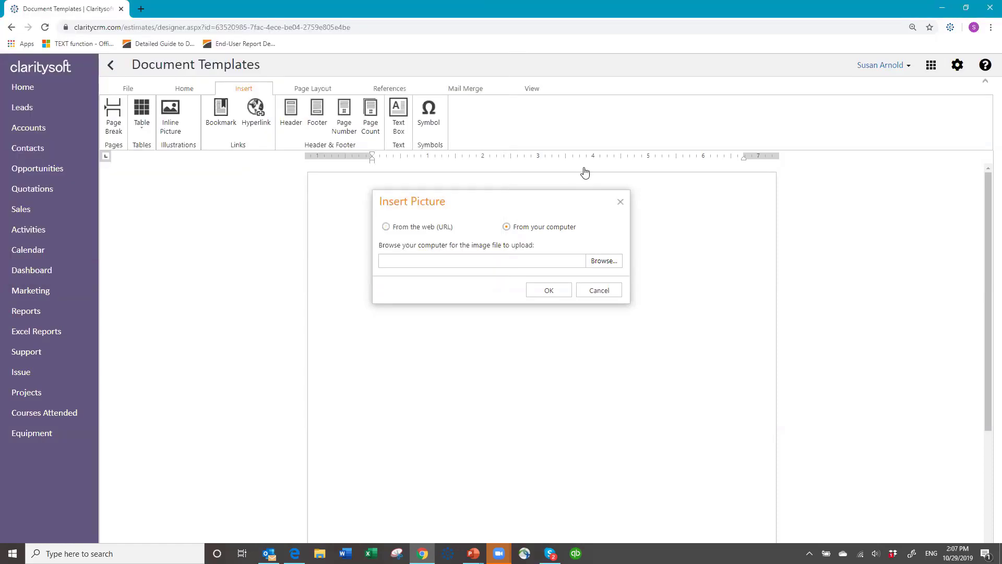
pyautogui.click(551, 292)
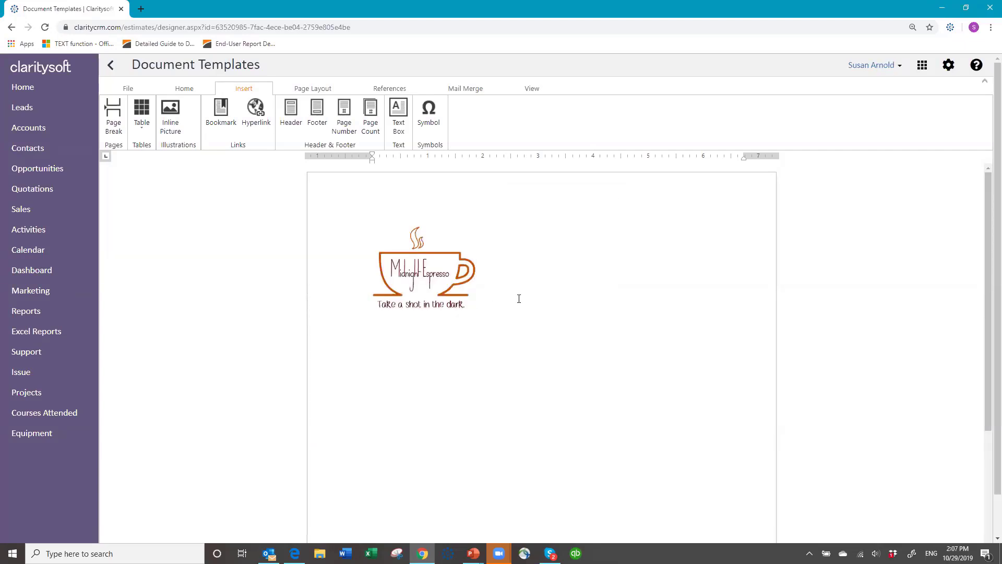
# Set the Midnight Espresso logo's text wrapping to Square and move the logo toward the middle of the page
pyautogui.click(427, 279)
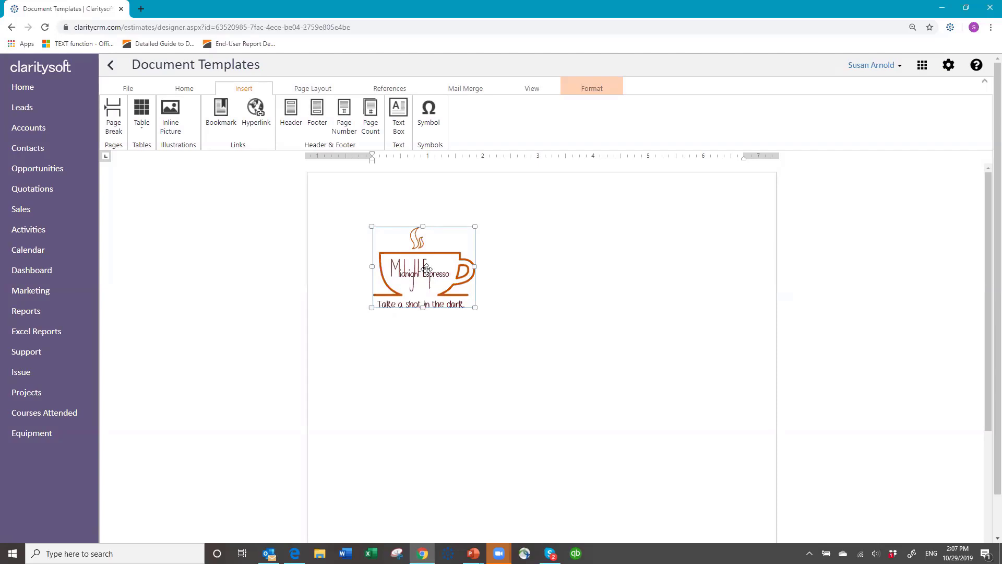
pyautogui.rightClick(427, 270)
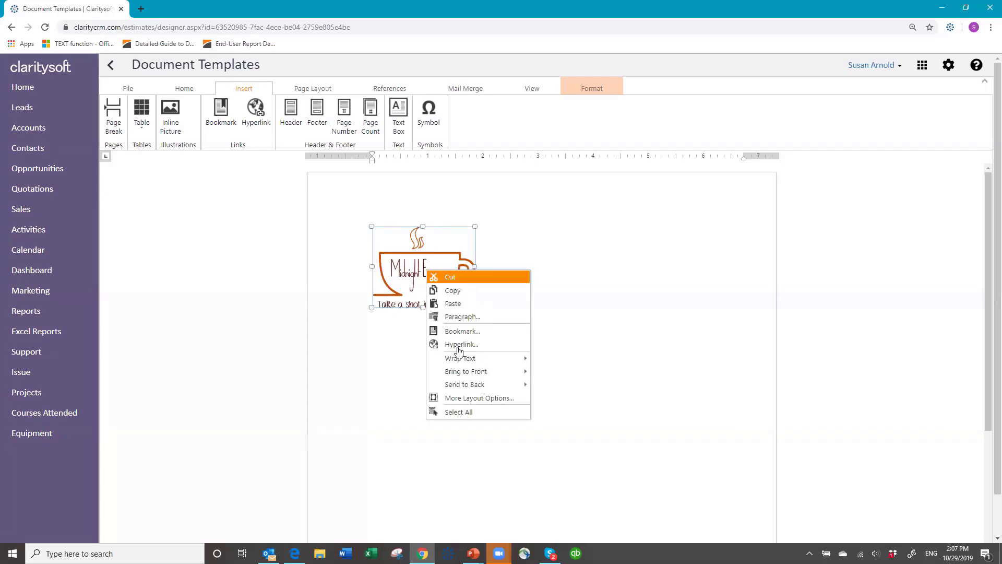
pyautogui.moveTo(462, 359)
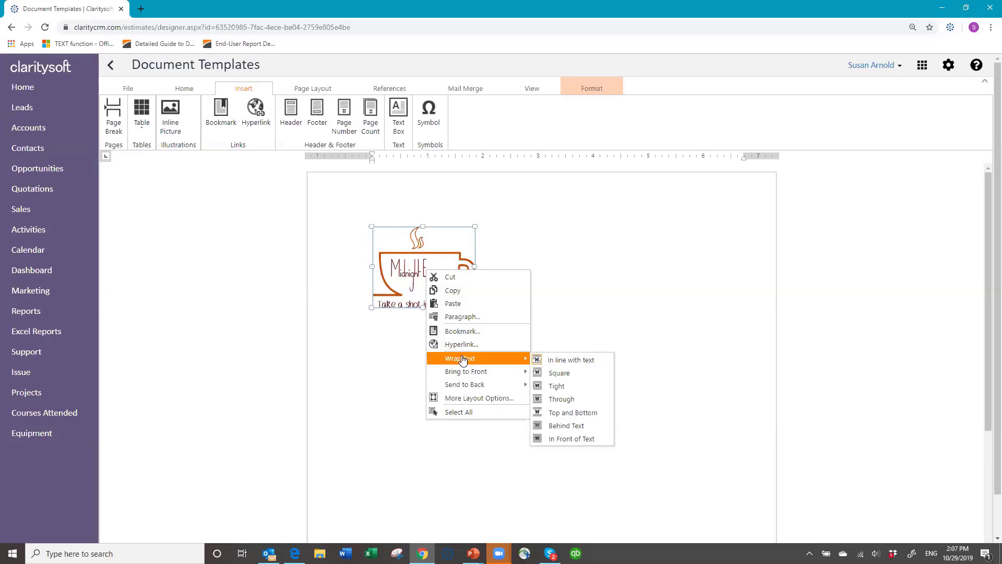
pyautogui.click(561, 372)
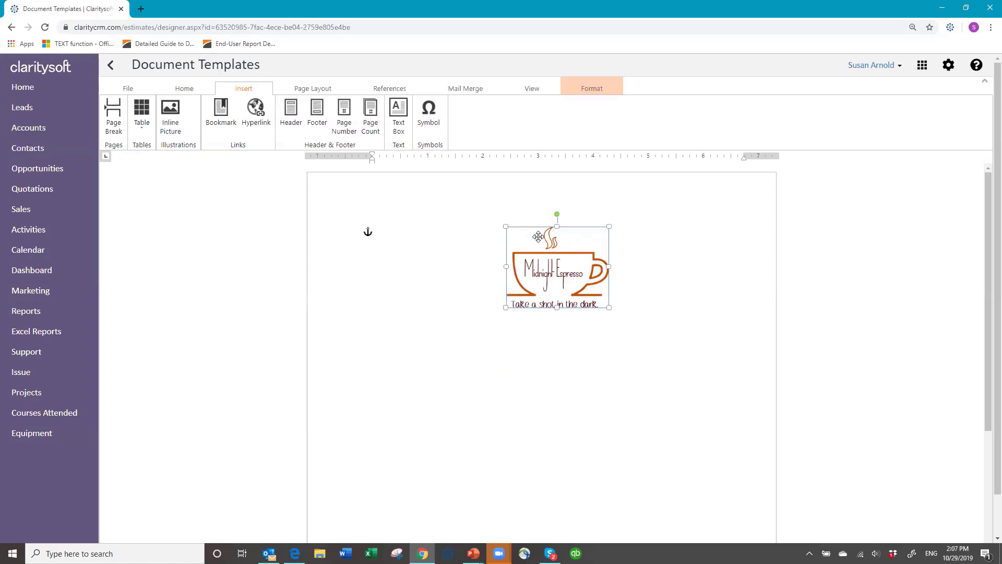
# Enter the company's street address, its city, state and ZIP code, and its phone number on three lines at the start of the page
pyautogui.click(502, 242)
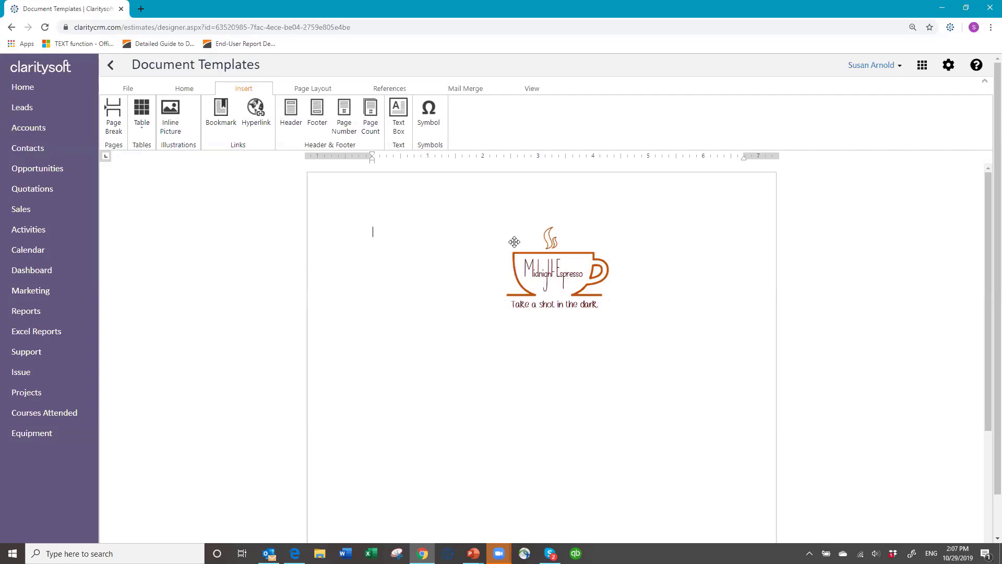
pyautogui.write('5647 Perky Way')
pyautogui.press('Return')
pyautogui.write('Coffeetown, OH 4')
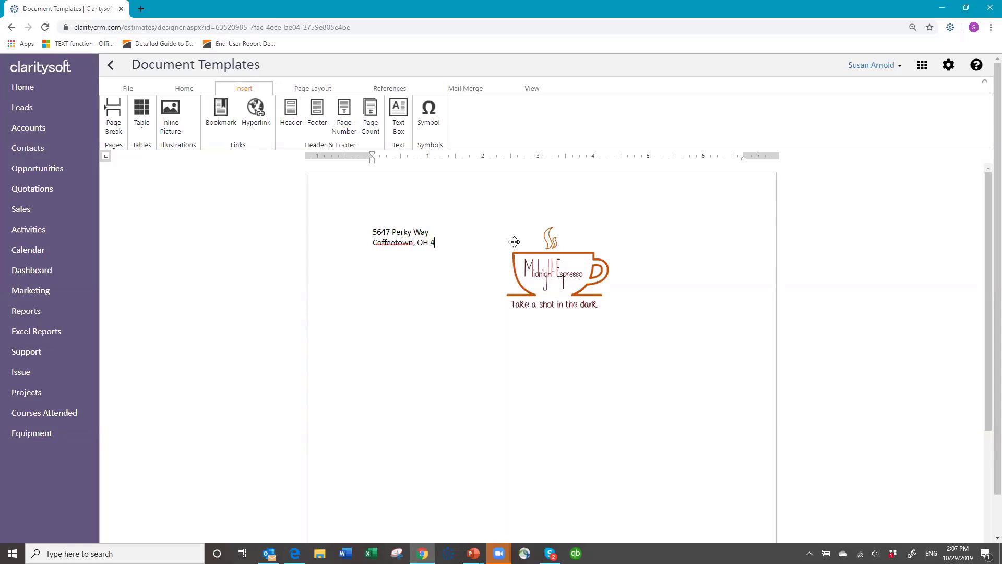
pyautogui.write('4455 ')
pyautogui.write('555-55')
pyautogui.write('5-5555')
# Right-align the three address and phone lines and move the logo to the page's left margin
pyautogui.moveTo(370, 233); pyautogui.dragTo(488, 256)
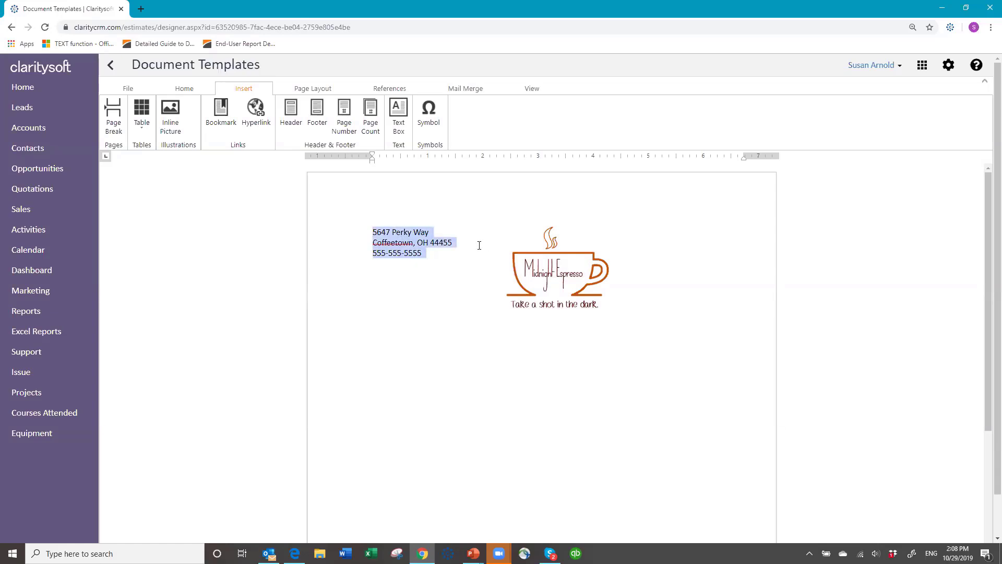
pyautogui.click(184, 89)
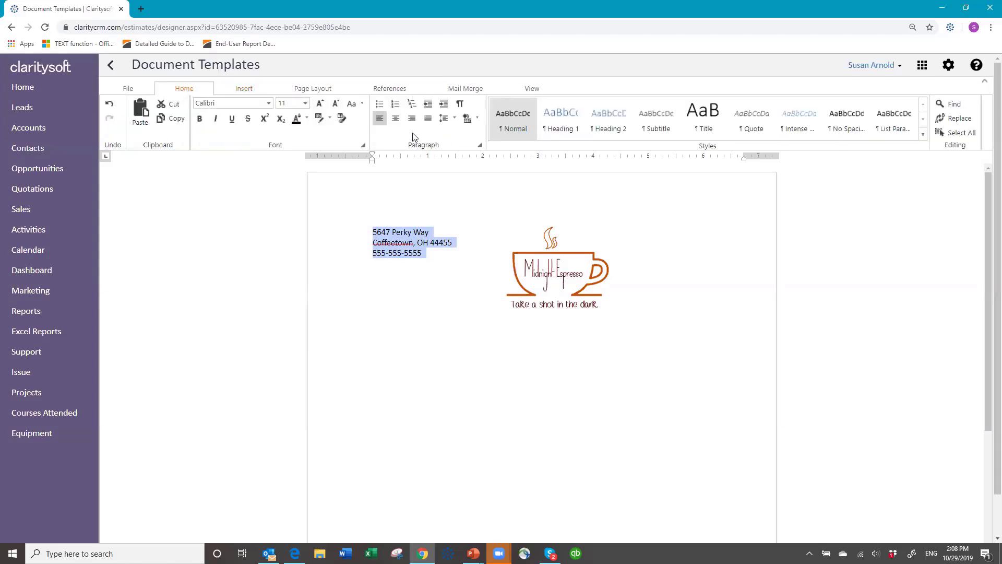
pyautogui.click(412, 119)
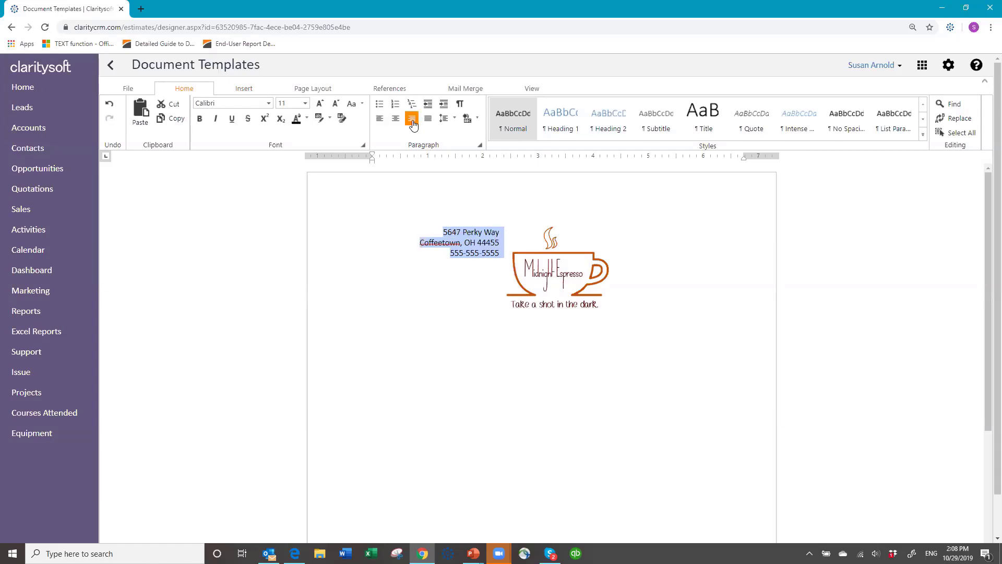
pyautogui.moveTo(546, 292); pyautogui.dragTo(418, 278)
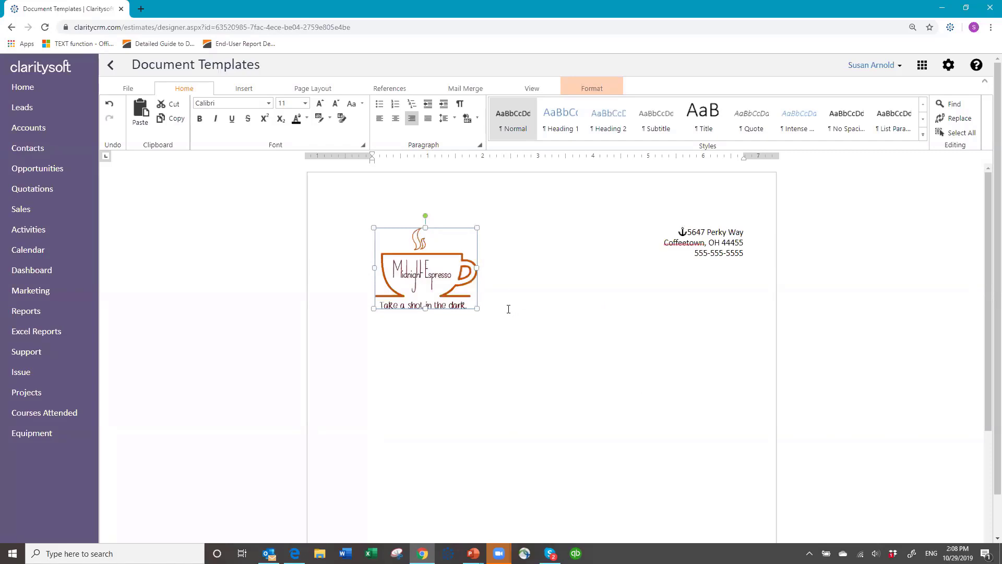
# Start the greeting with "Hello" on a new line below the logo
pyautogui.click(511, 305)
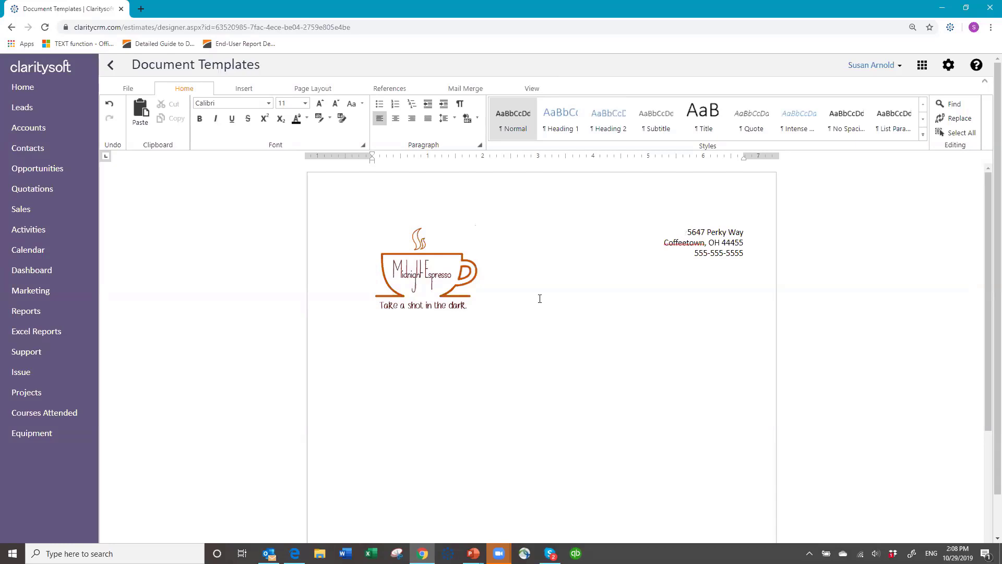
pyautogui.press('Return')
pyautogui.write('Hello')
# Insert the First Name merge field after "Hello" in the greeting
pyautogui.click(464, 90)
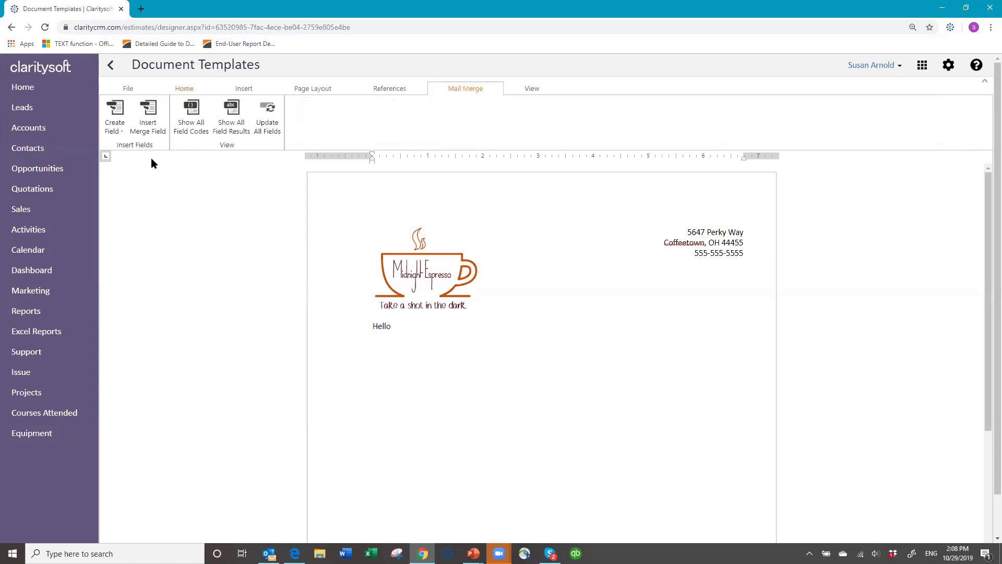
pyautogui.click(151, 129)
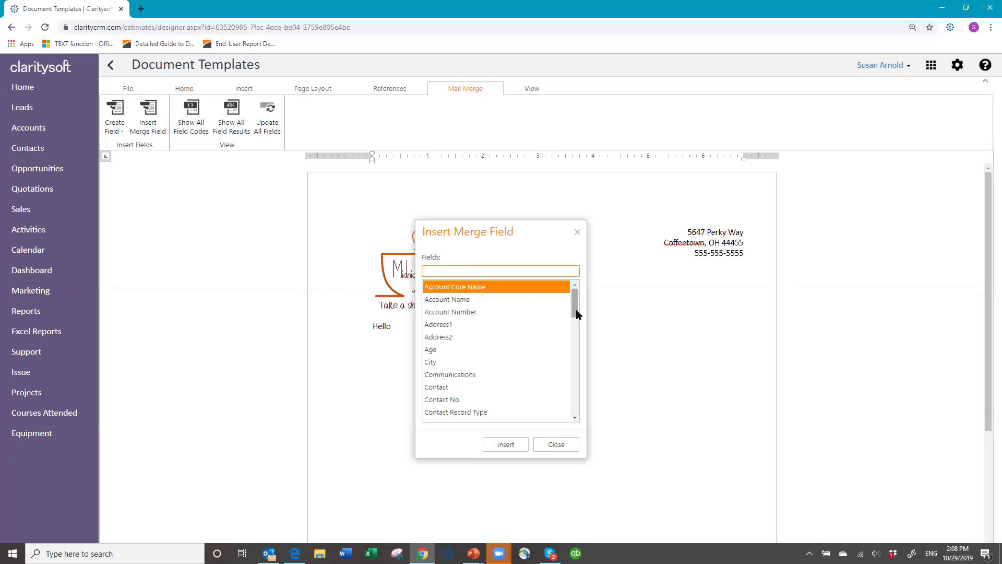
pyautogui.moveTo(577, 313); pyautogui.dragTo(594, 293)
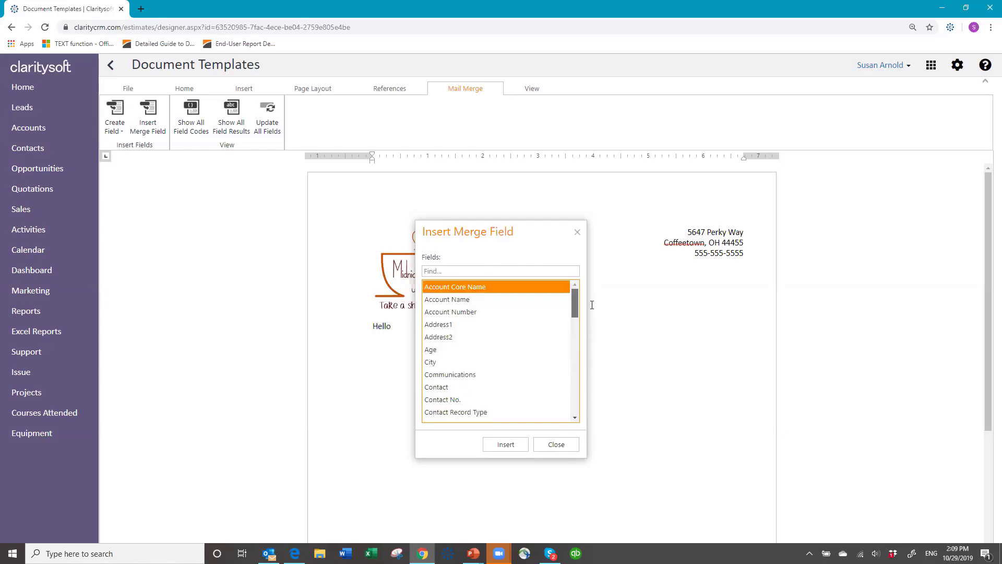
pyautogui.moveTo(576, 312); pyautogui.dragTo(570, 349)
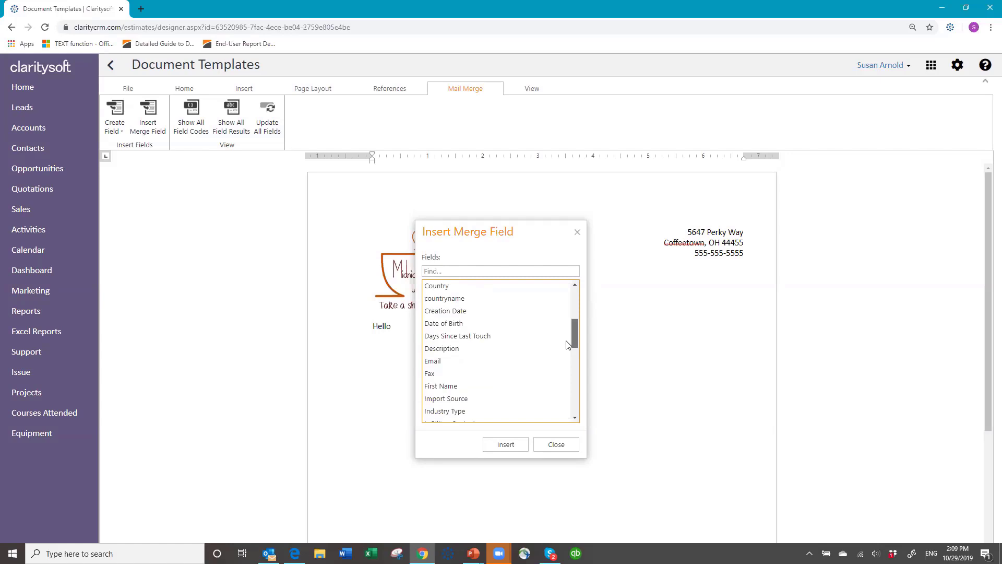
pyautogui.click(455, 387)
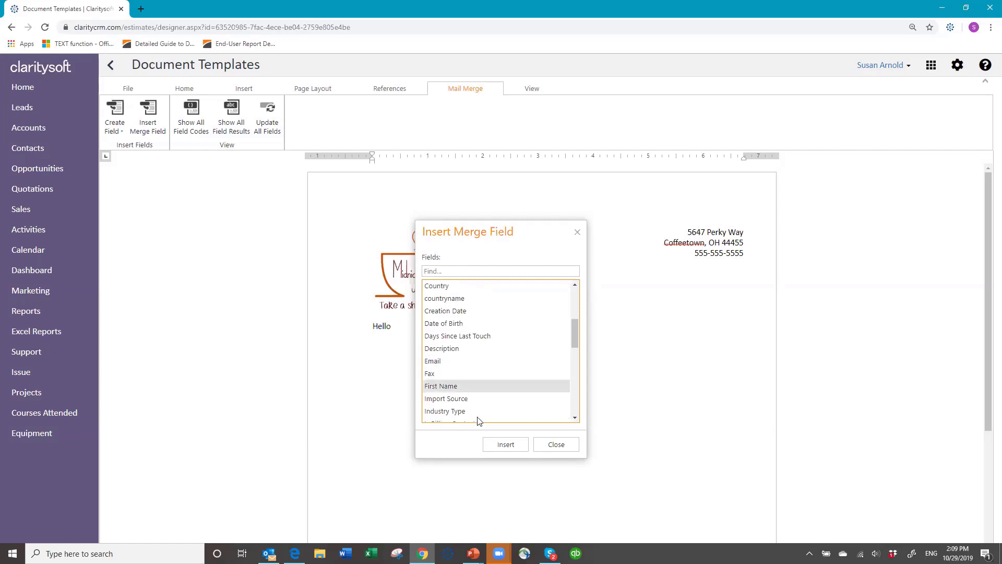
pyautogui.click(505, 446)
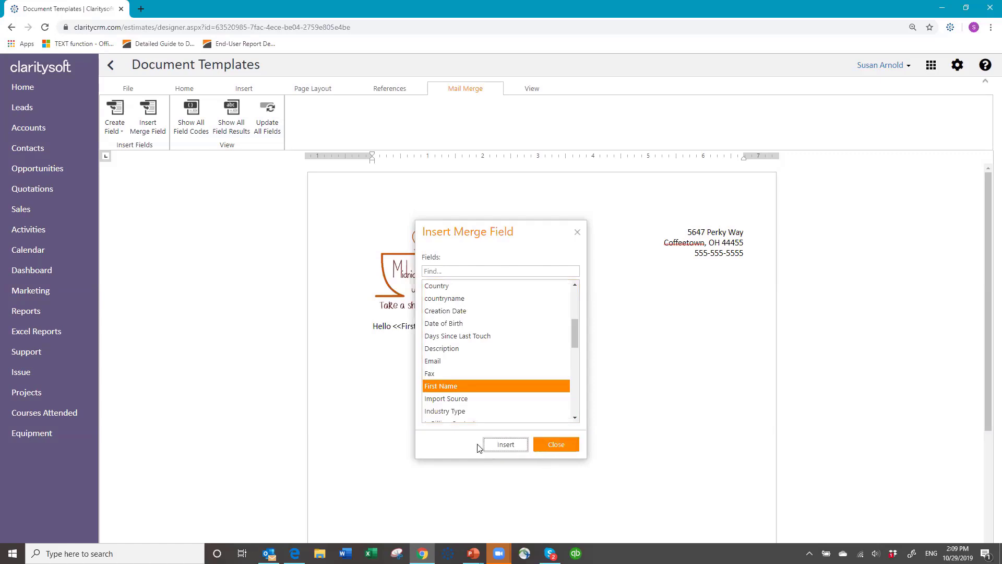
pyautogui.click(438, 389)
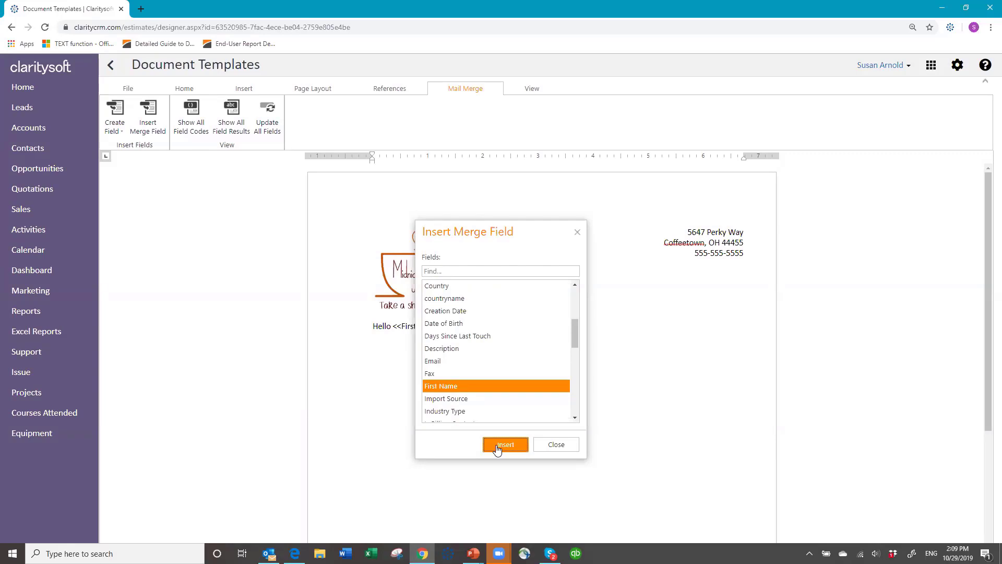
pyautogui.click(556, 444)
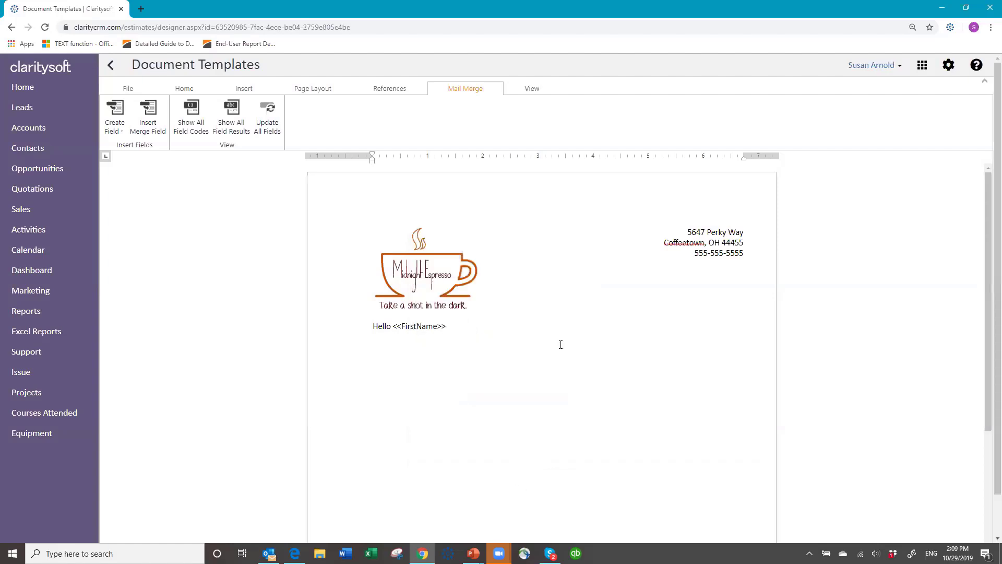
# End the greeting with a comma and write below: "We know that you appreciate a fresh, perfectly brewed cup of the est coffee you can find"
pyautogui.write(', ')
pyautogui.write('We ')
pyautogui.write('know that you a')
pyautogui.write('ppreciate a ')
pyautogui.write('fe')
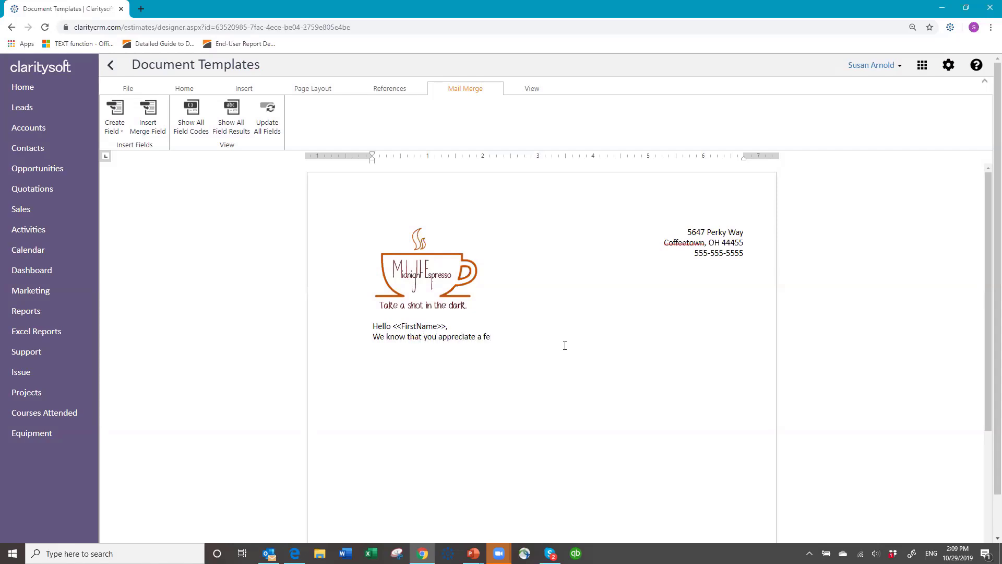
pyautogui.press('BackSpace')
pyautogui.write('r')
pyautogui.write('esh, perfectly brewed cup of the est coffee you can find')
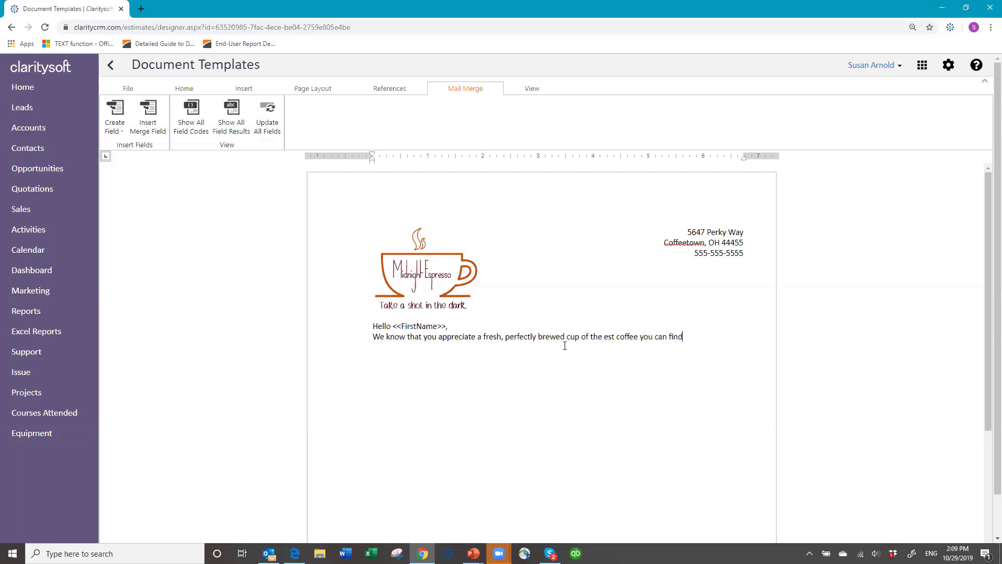
# Finish the opening paragraph with a full stop and the sentence "that is why you are receiving this email today."
pyautogui.write('.  that is why you are receiving th')
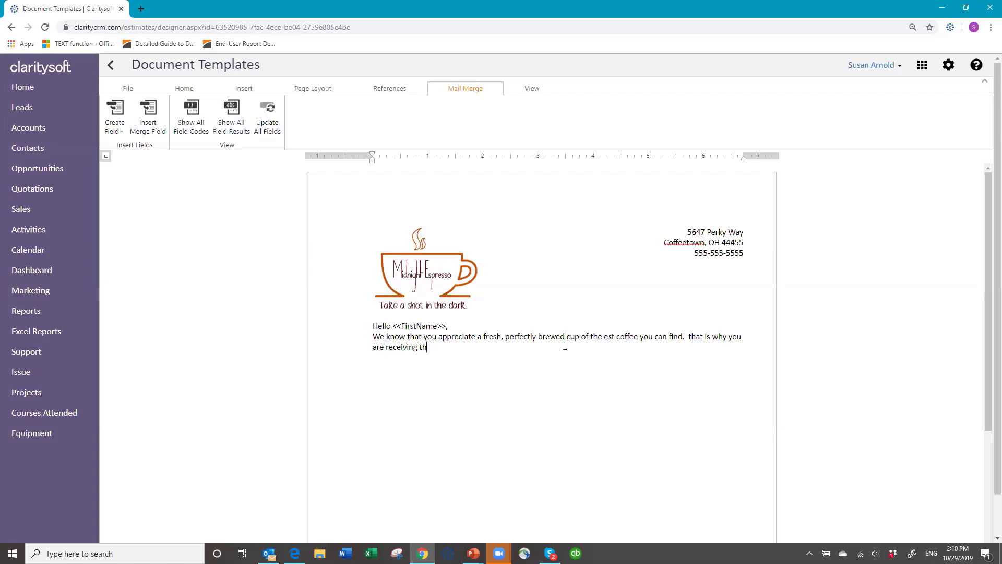
pyautogui.write('is email today.')
pyautogui.press('Return')
# Write a second paragraph: "Colder weather is coming, and we know a warm cup of coffee to hold in your hands is the best antidote."
pyautogui.write('Colder weather')
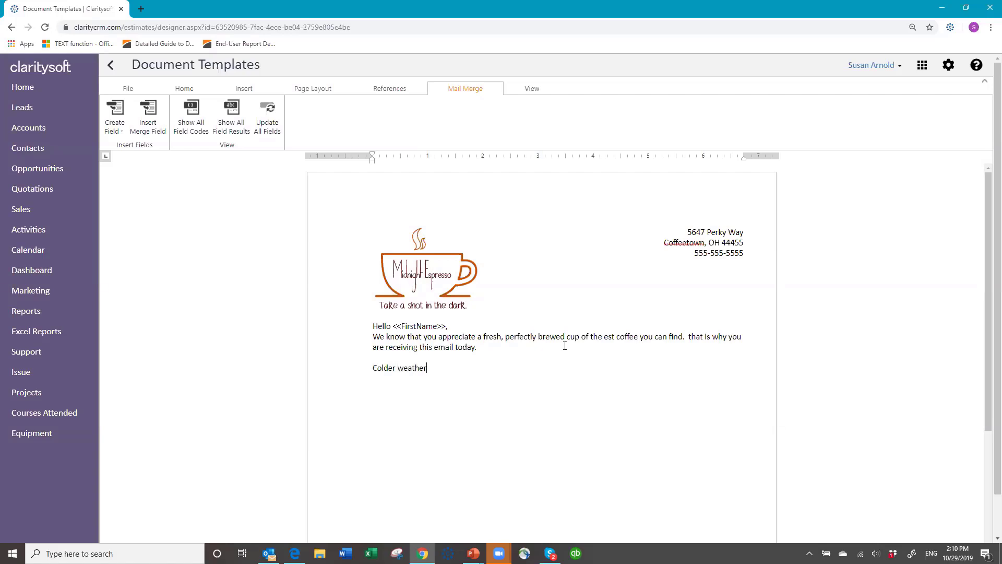
pyautogui.write(' is coming, and we know a warm cup of coffee to hold in oyu')
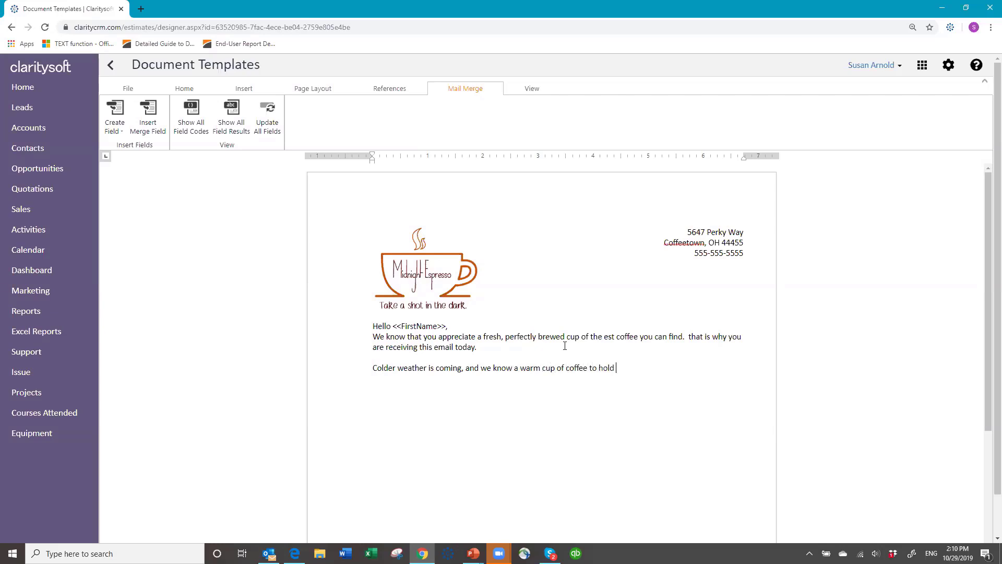
pyautogui.press('BackSpace')
pyautogui.press('BackSpace')
pyautogui.press('BackSpace')
pyautogui.write('your hads is the best antidote.')
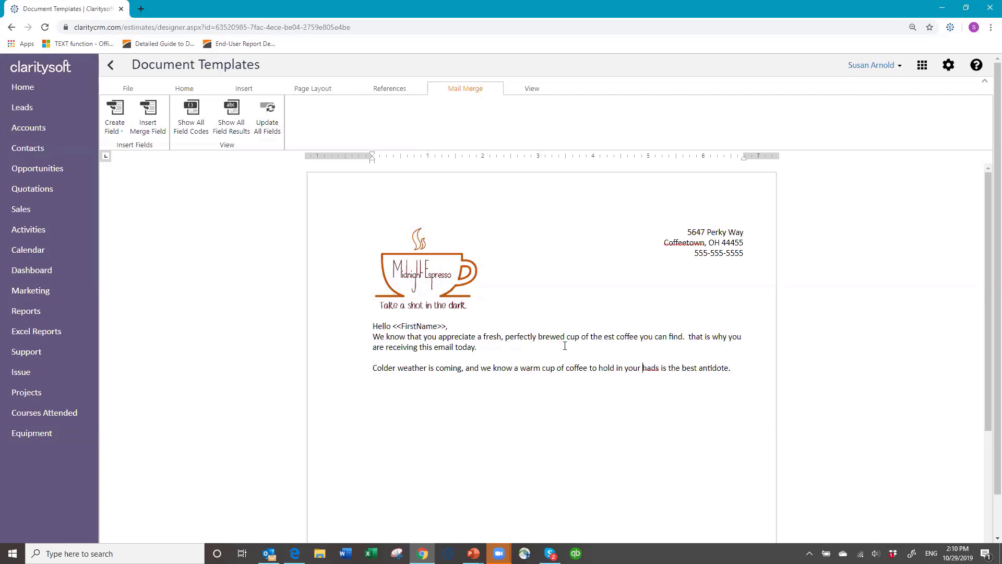
pyautogui.write('n')
# Add "It is time to stock up on your supply." to the second paragraph, start a new line and save the template
pyautogui.doubleClick(746, 370)
pyautogui.write('It is time to stoc')
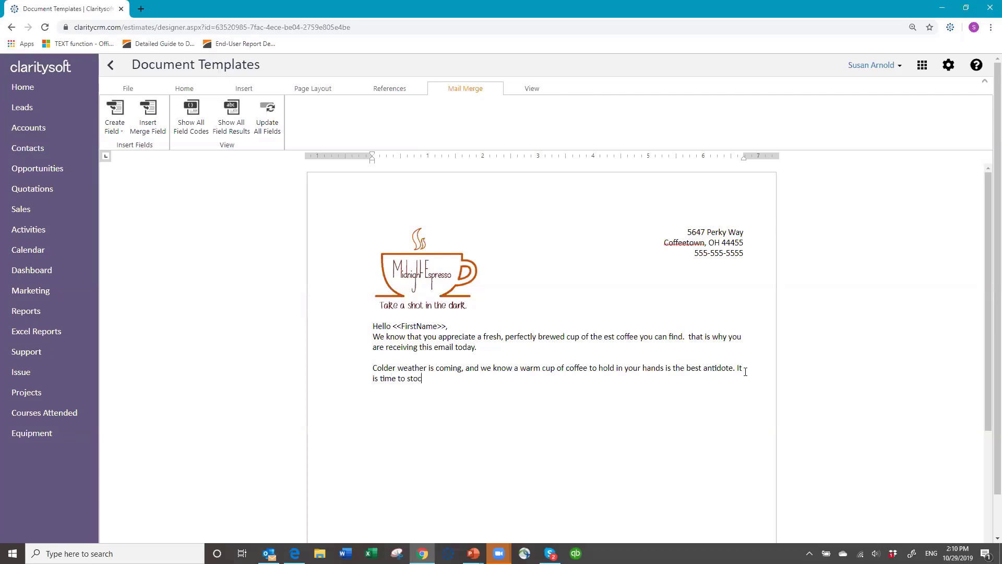
pyautogui.write('k up on your supply.')
pyautogui.press('Return')
pyautogui.click(129, 90)
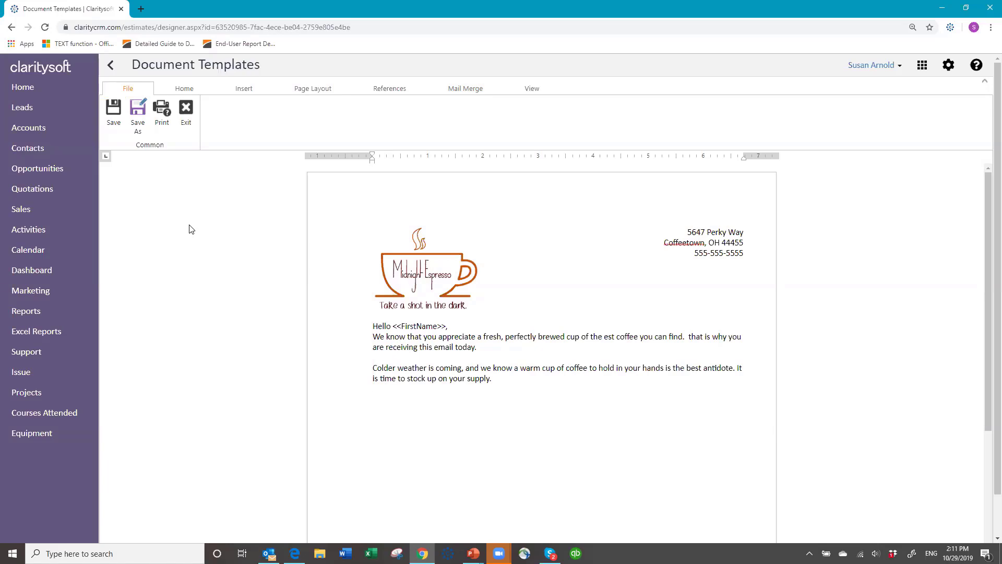
pyautogui.click(118, 111)
# Insert a table with four columns and three rows below the second paragraph
pyautogui.click(184, 89)
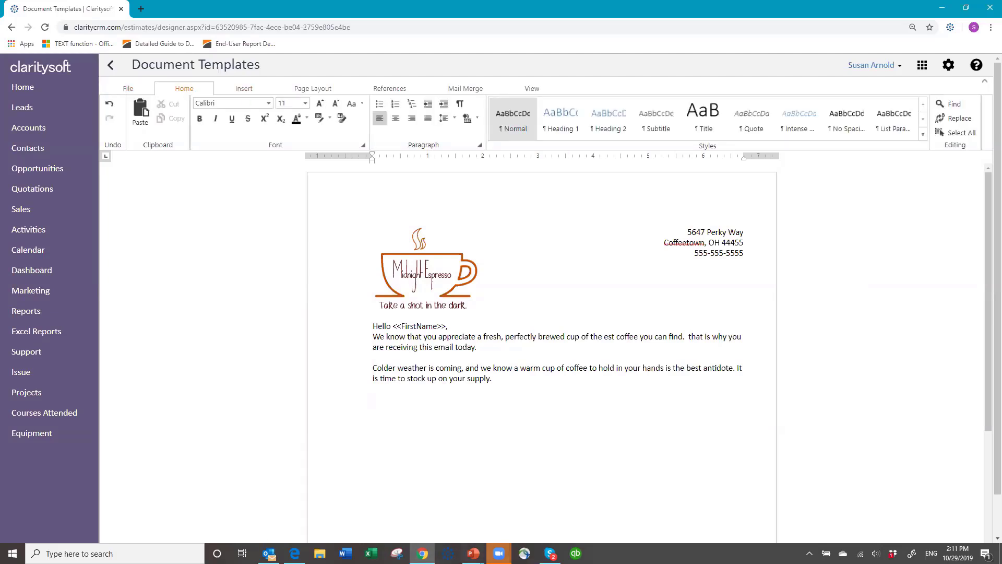
pyautogui.click(244, 90)
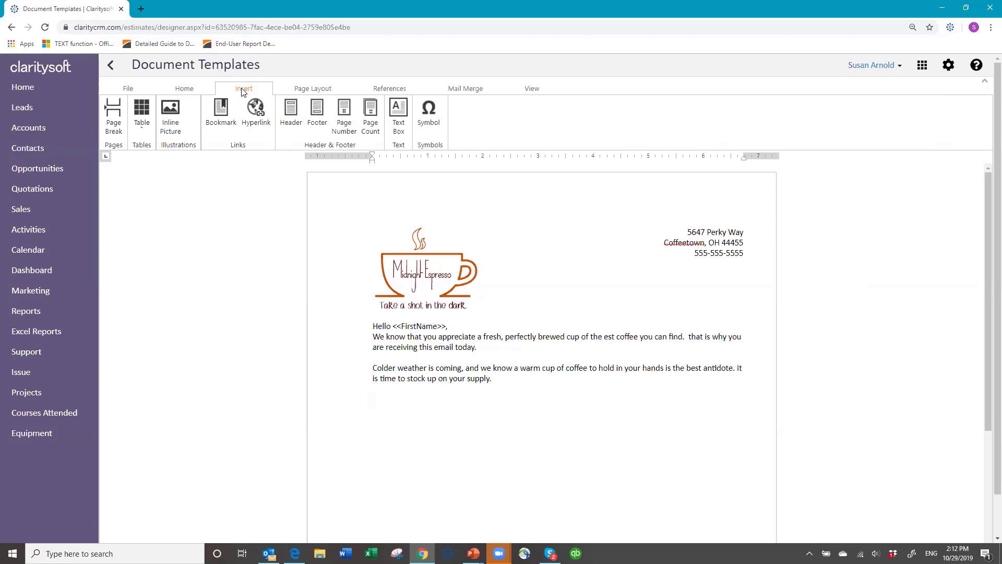
pyautogui.click(142, 128)
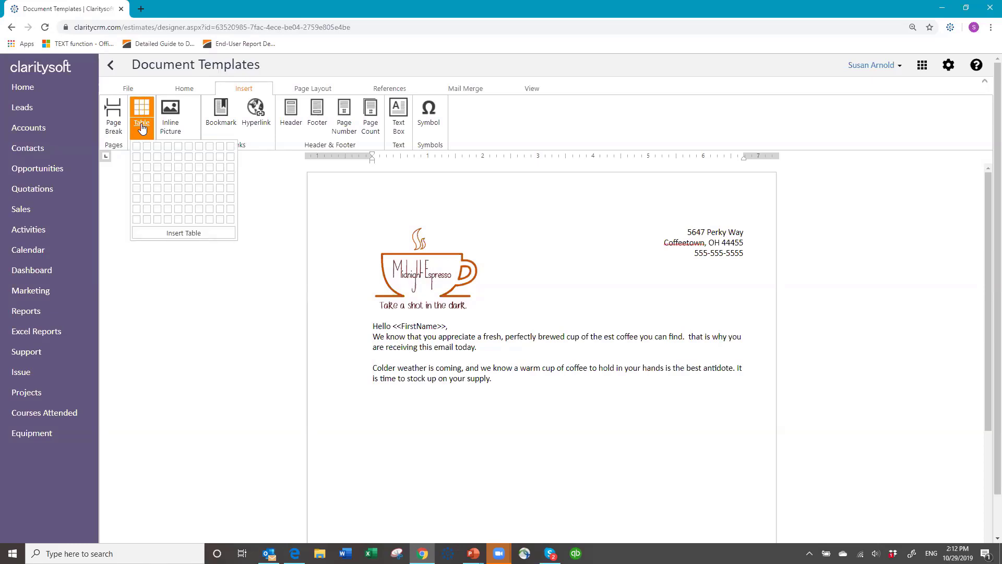
pyautogui.click(168, 173)
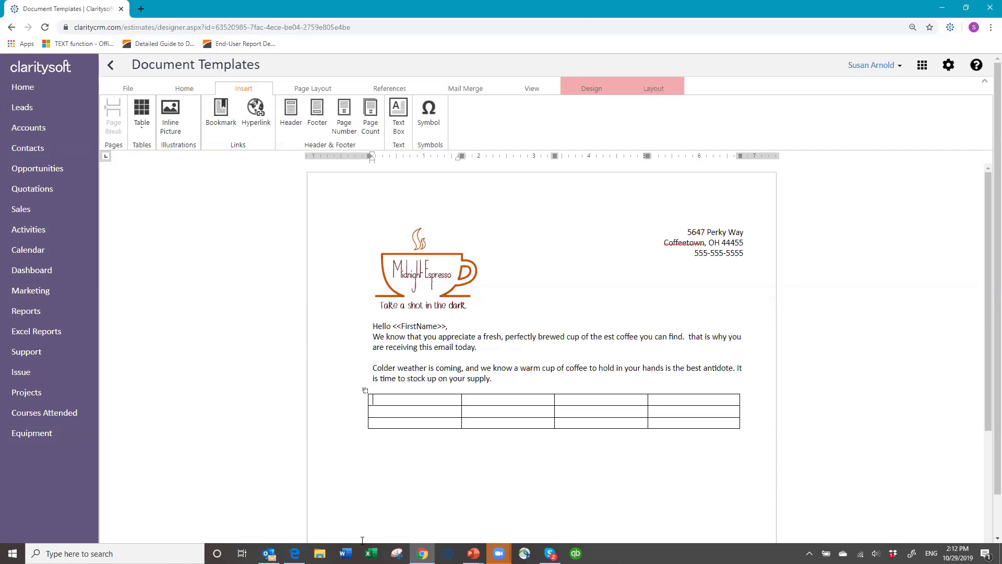
# Fill the first table row with "Guatemalan Dark Roast", "Savory, Bold Flavor", "$9.00/5lb bag" and "$6.99"
pyautogui.write('Guatemalan Dark Roast')
pyautogui.press('Tab')
pyautogui.write('Savory')
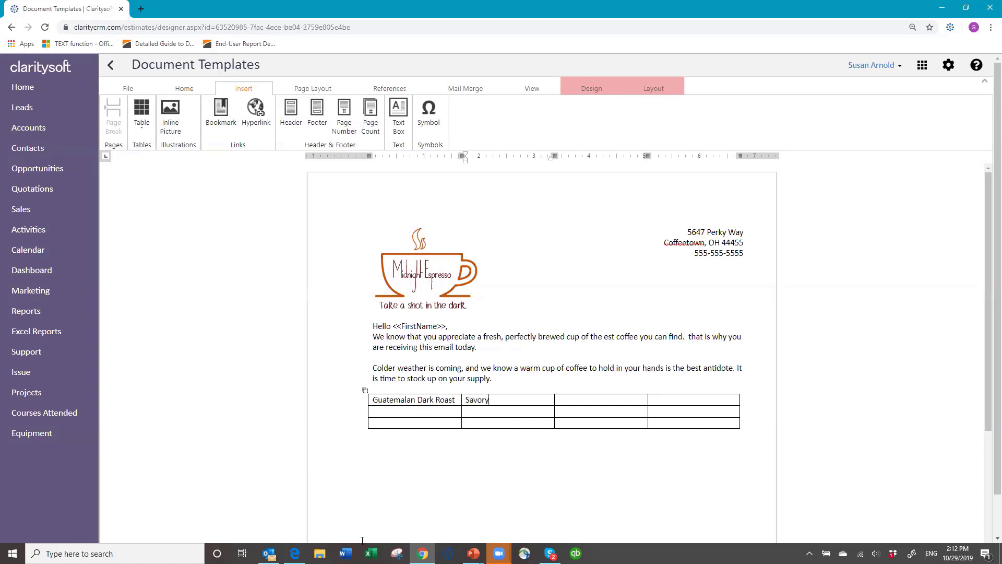
pyautogui.write(', Bold Flavor')
pyautogui.press('Tab')
pyautogui.write('$9.00/5lb bag')
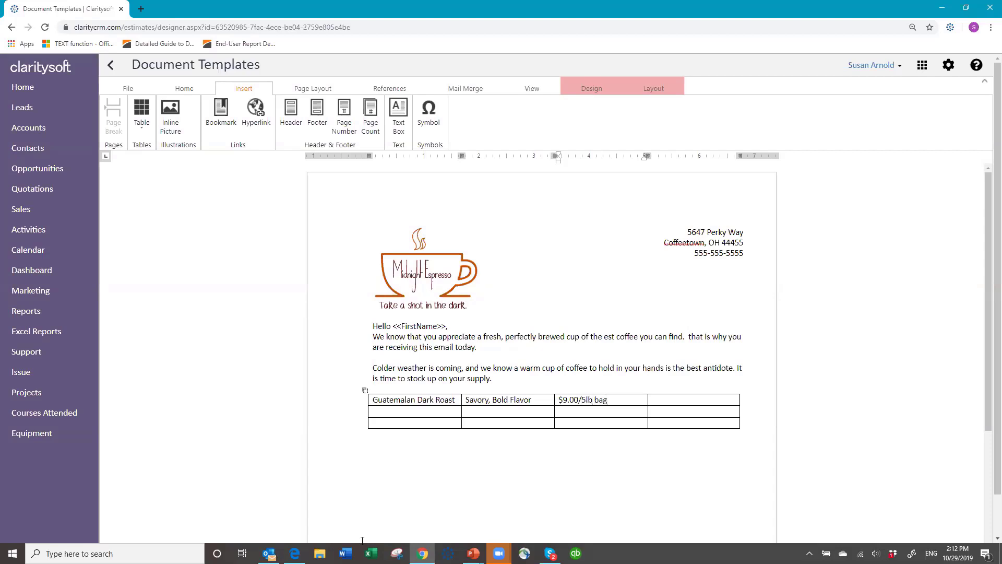
pyautogui.press('Tab')
pyautogui.write('$6.99')
# Enter "Espresso Bland" and "Bold & Rich" in the first two cells of the second row
pyautogui.press('Tab')
pyautogui.write('W')
pyautogui.press('BackSpace')
pyautogui.write('Espresso Bland')
pyautogui.press('Tab')
pyautogui.write('Bo')
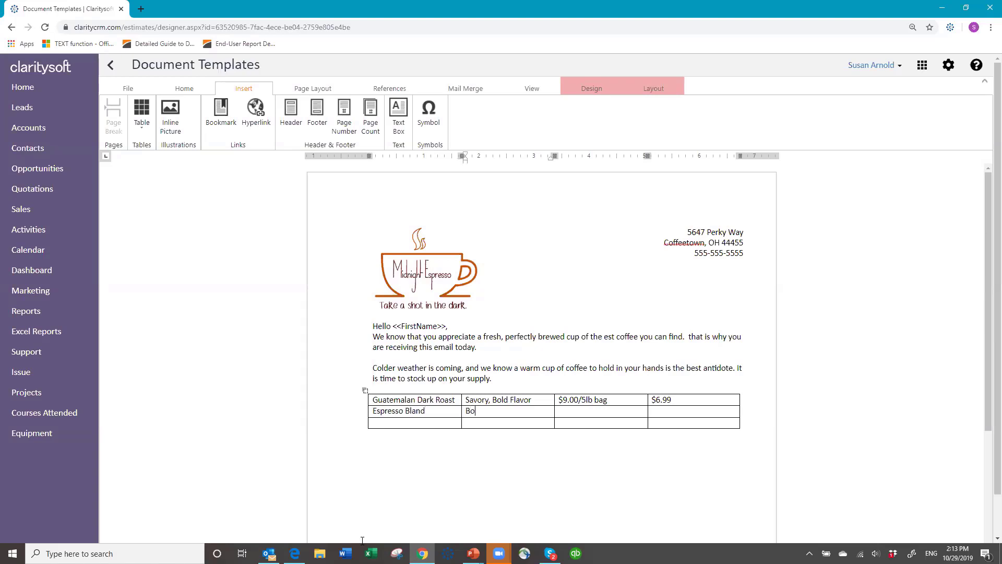
pyautogui.write('ld & Rich')
pyautogui.press('Tab')
# Copy the "$9.00/5lb bag" price into the third column of the second and third rows
pyautogui.moveTo(559, 400); pyautogui.dragTo(606, 401)
pyautogui.hotkey('ctrl', 'c')
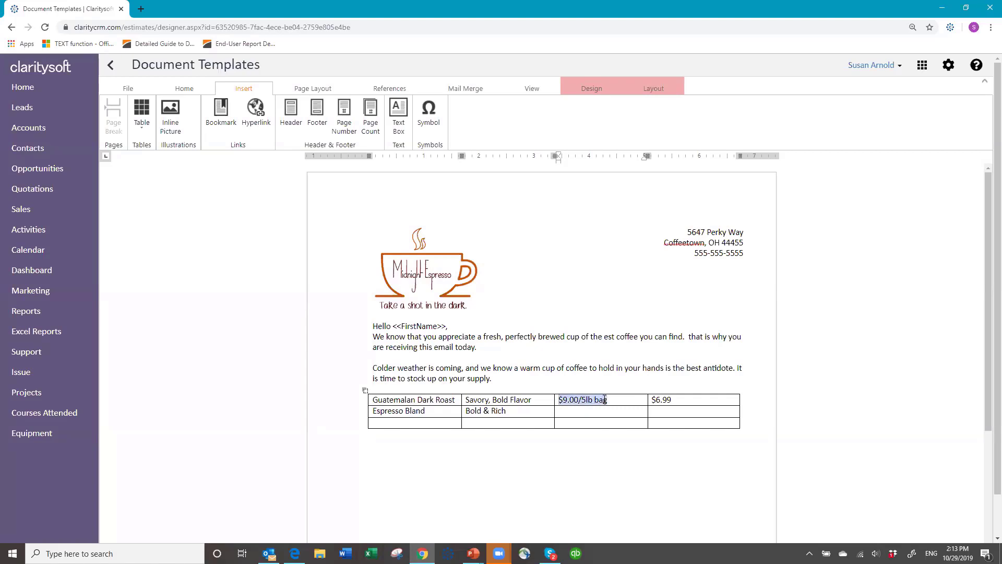
pyautogui.press('Down')
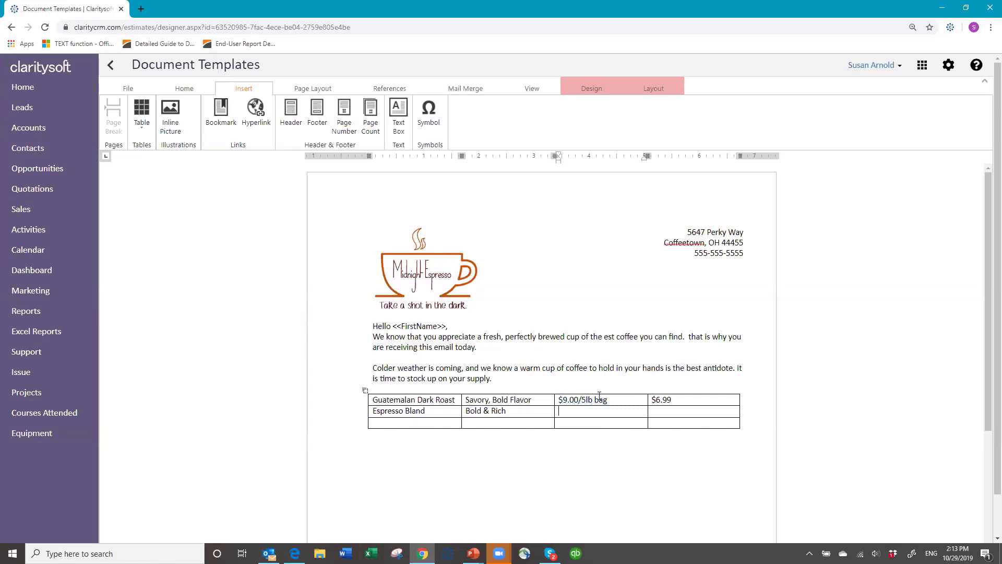
pyautogui.hotkey('ctrl', 'v')
pyautogui.press('Down')
pyautogui.hotkey('ctrl', 'v')
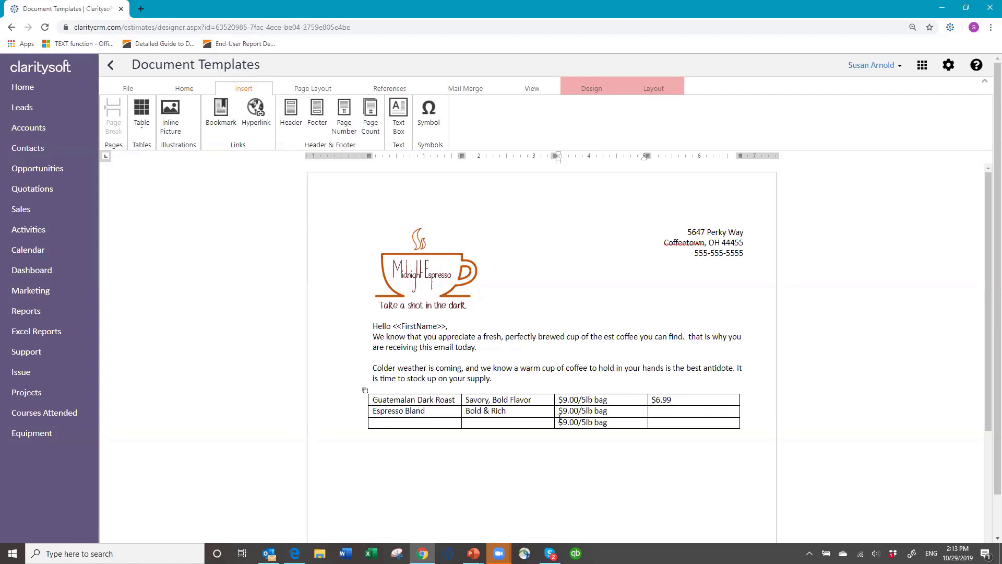
# Change the second row's bag price to $9.50 and enter $7.49 and $6.79 in the last column of the second and third rows
pyautogui.press('BackSpace')
pyautogui.write('5')
pyautogui.click(662, 413)
pyautogui.write('$7.4')
pyautogui.write('9')
pyautogui.write('$')
pyautogui.write('6.70')
pyautogui.press('BackSpace')
pyautogui.write('9')
# Enter "Sumatran Italian Roast" and "Dark color, Bold Flavor" in the first two cells of the third row
pyautogui.click(407, 424)
pyautogui.write('Su')
pyautogui.write('matran Italian Roast')
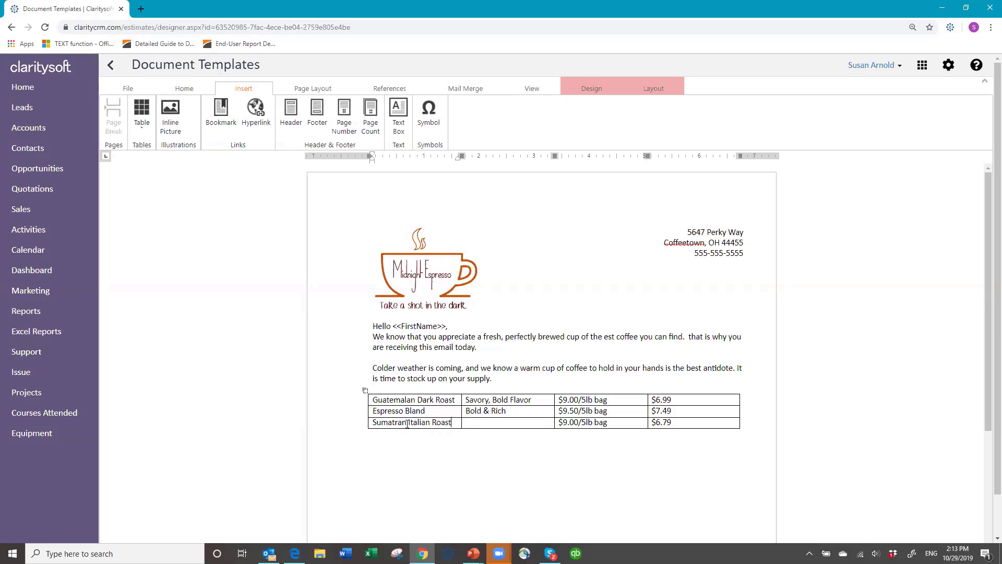
pyautogui.press('Tab')
pyautogui.write('Dark color, Bold Flabor')
pyautogui.press('BackSpace')
pyautogui.press('BackSpace')
pyautogui.press('BackSpace')
pyautogui.write('vor')
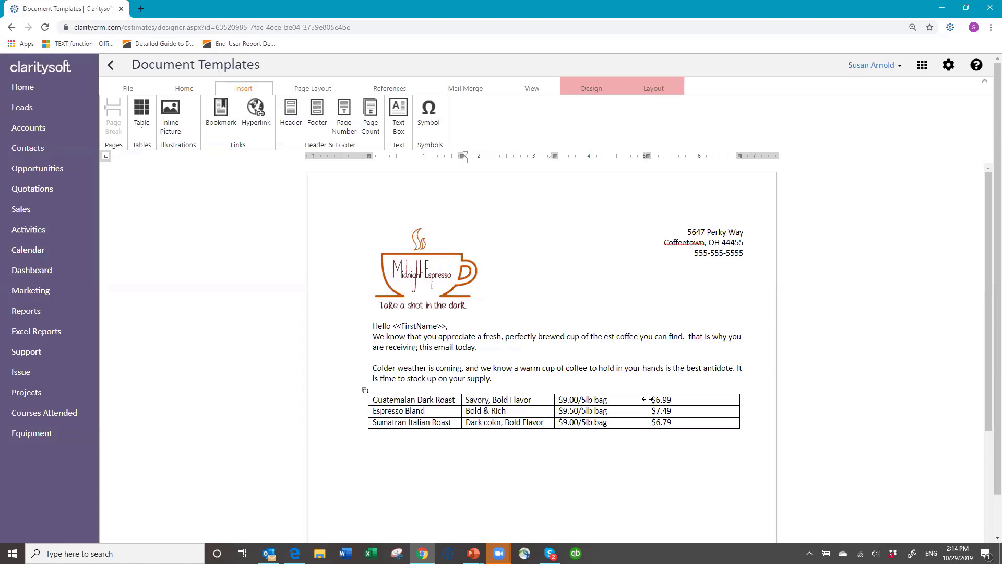
# Shift the table's three inner column borders to the right, widening the coffee name column and narrowing the last column
pyautogui.moveTo(648, 400); pyautogui.dragTo(674, 402)
pyautogui.moveTo(631, 445); pyautogui.dragTo(623, 450)
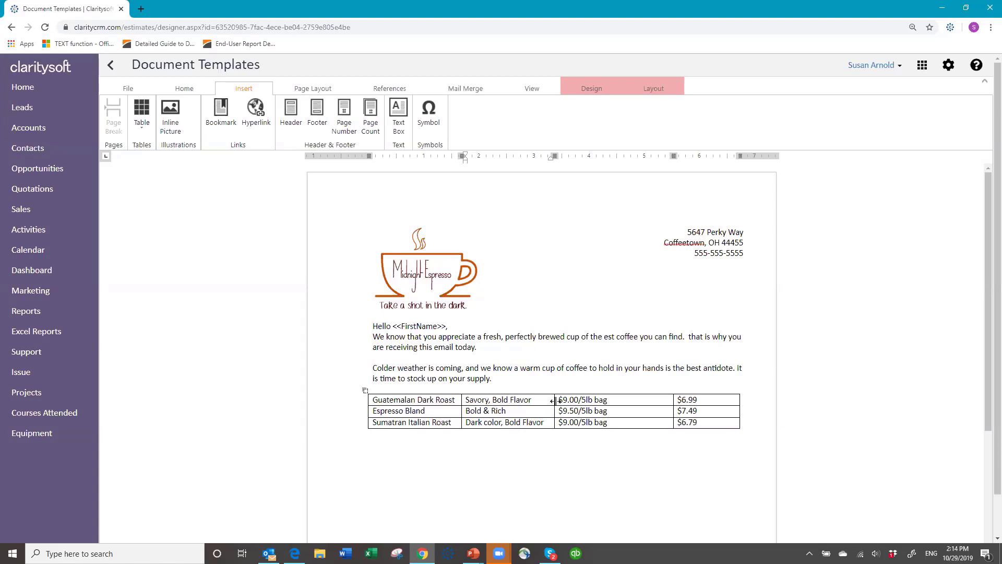
pyautogui.moveTo(556, 401); pyautogui.dragTo(581, 401)
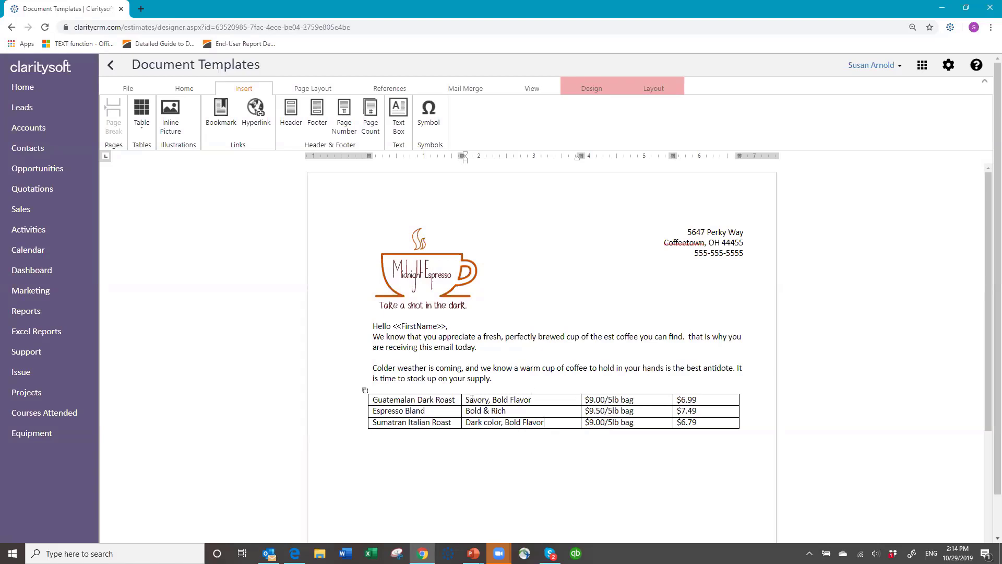
pyautogui.moveTo(462, 400); pyautogui.dragTo(480, 401)
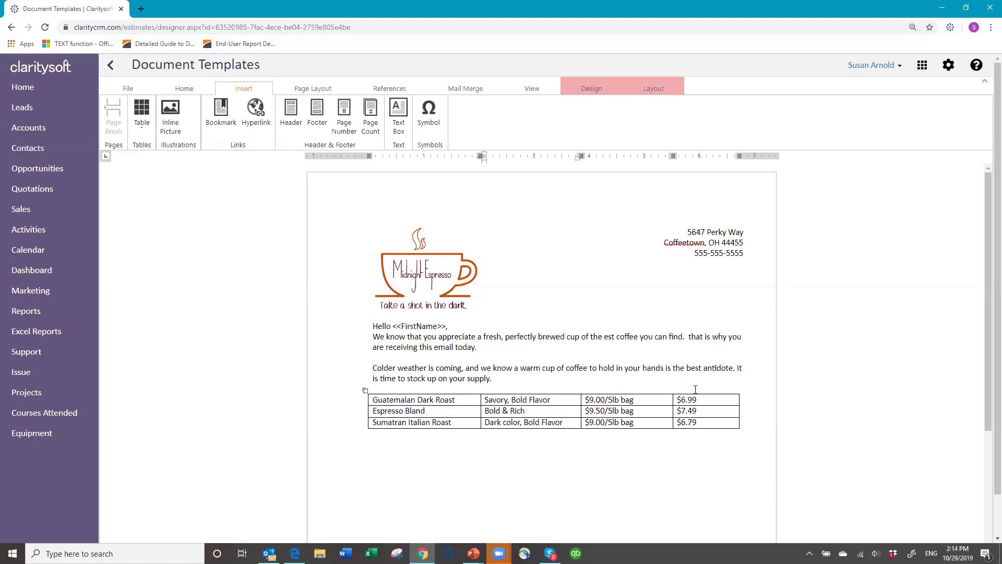
# Insert an empty row above the Guatemalan Dark Roast row
pyautogui.click(375, 399)
pyautogui.rightClick(379, 399)
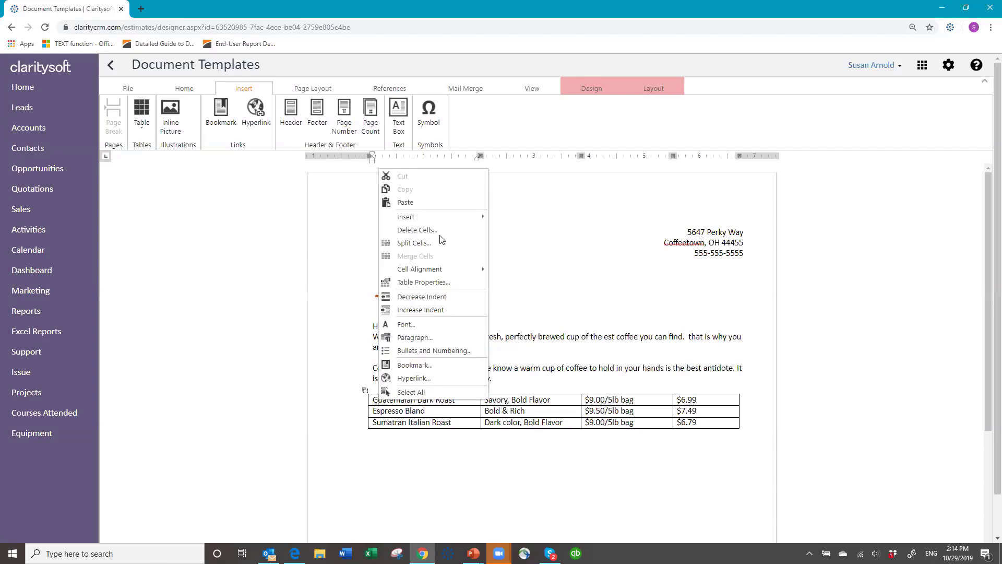
pyautogui.moveTo(439, 223)
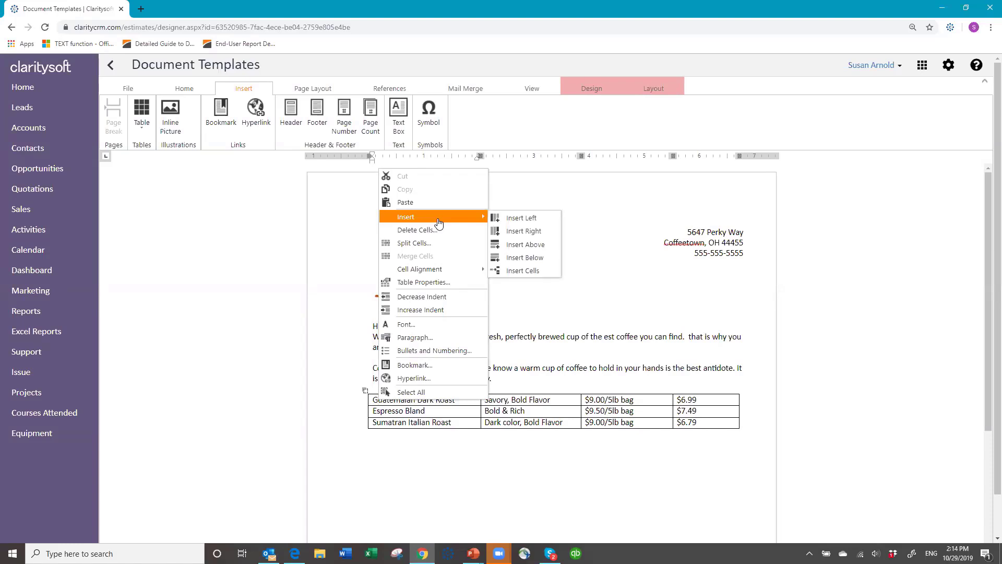
pyautogui.click(527, 246)
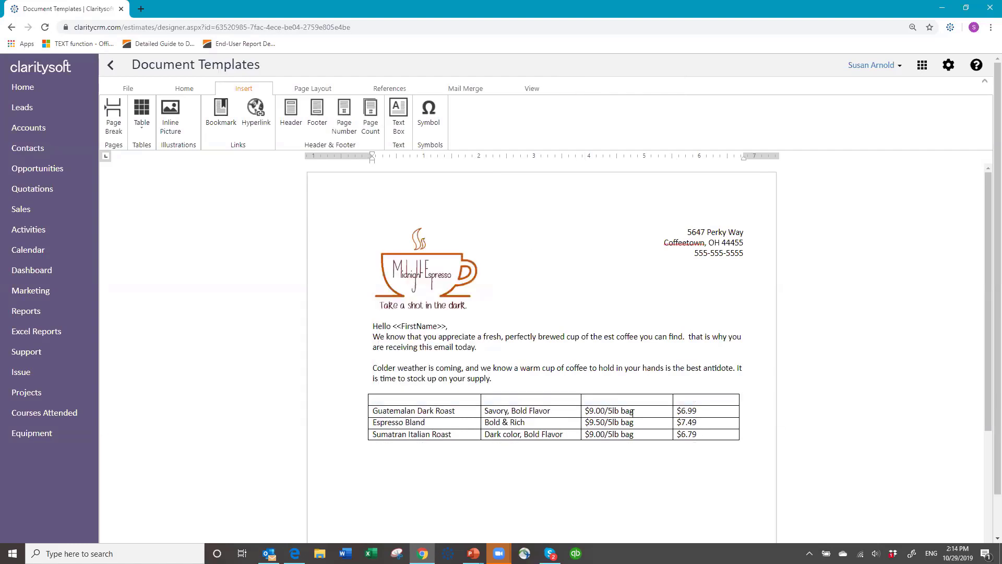
# Head the third and fourth table columns "Current Price" and "Special Sale" in the empty top row
pyautogui.click(599, 395)
pyautogui.click(601, 400)
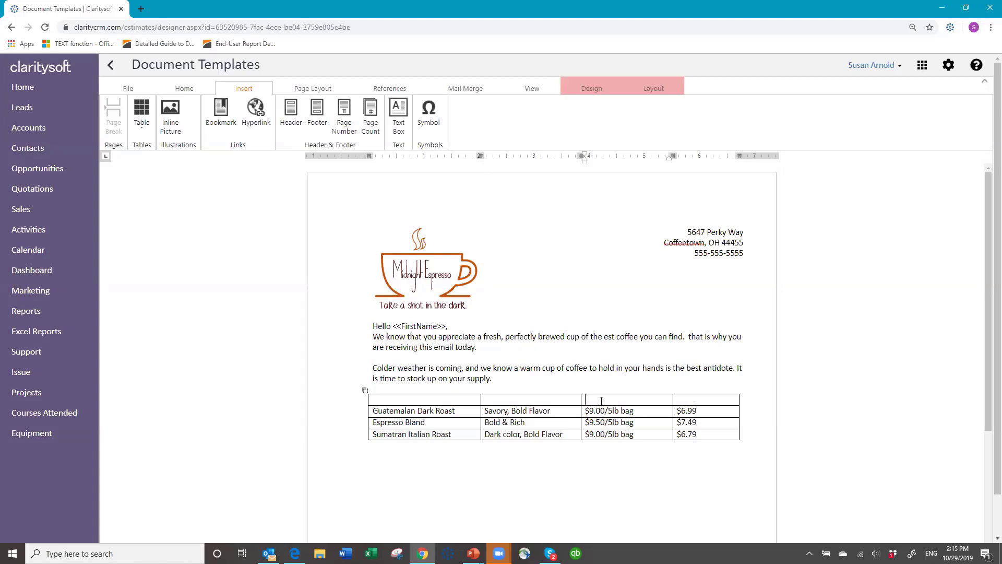
pyautogui.write('Current Price')
pyautogui.press('Tab')
pyautogui.write('Special Sale')
# Start a line below the table with "Your colleagues at" and insert the Account Core Name merge field after it
pyautogui.click(394, 459)
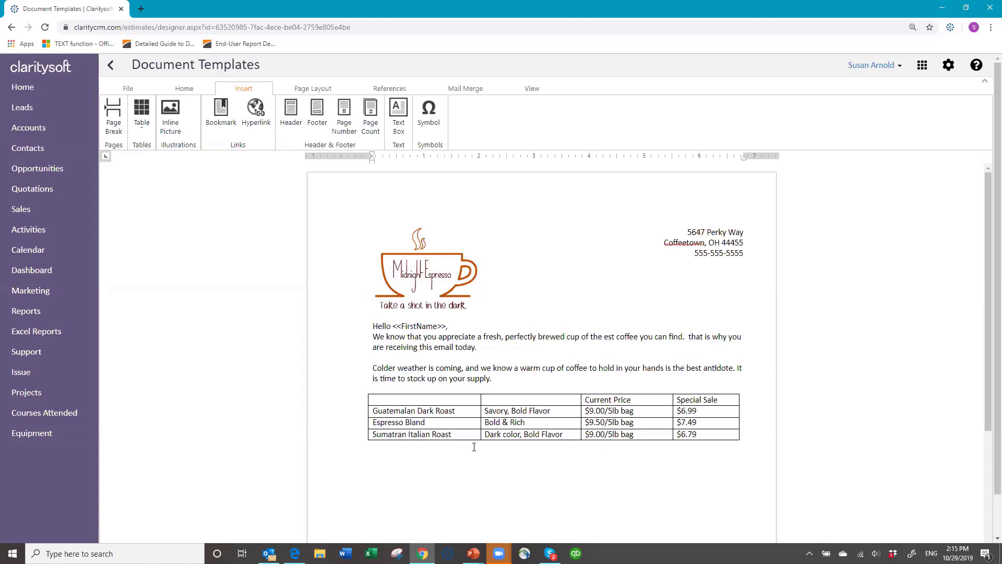
pyautogui.write('Your colleagues at')
pyautogui.click(462, 90)
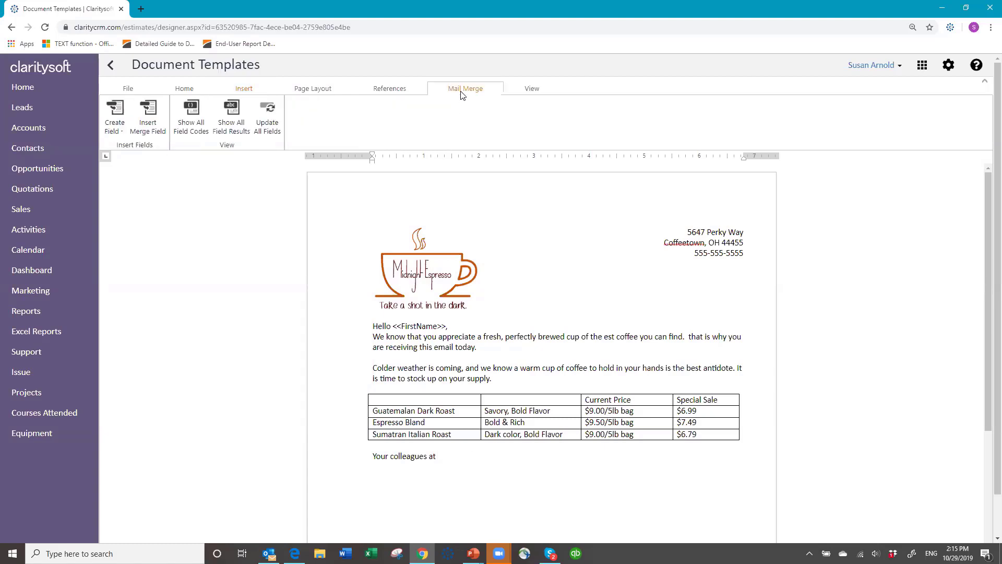
pyautogui.click(159, 134)
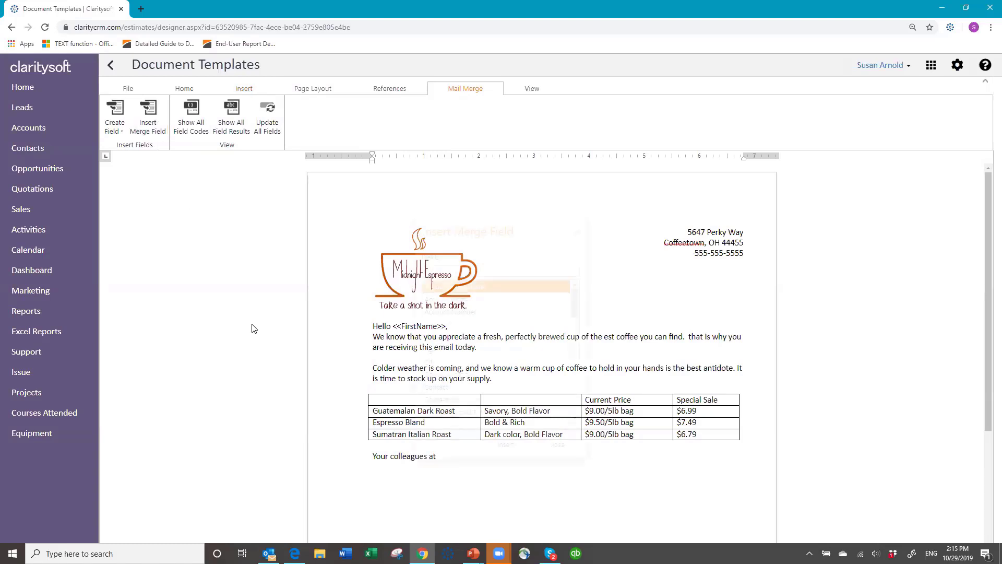
pyautogui.click(477, 287)
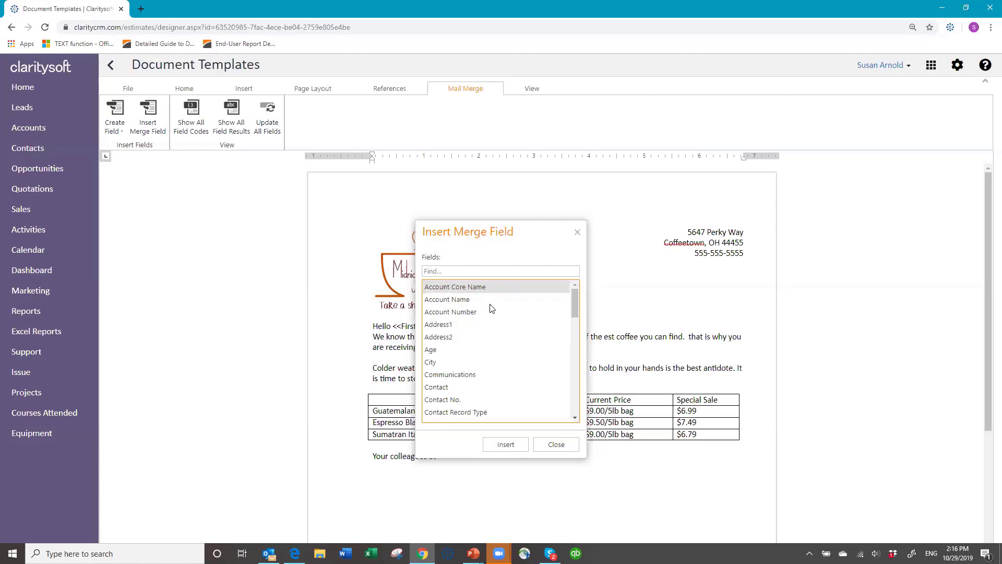
pyautogui.click(505, 452)
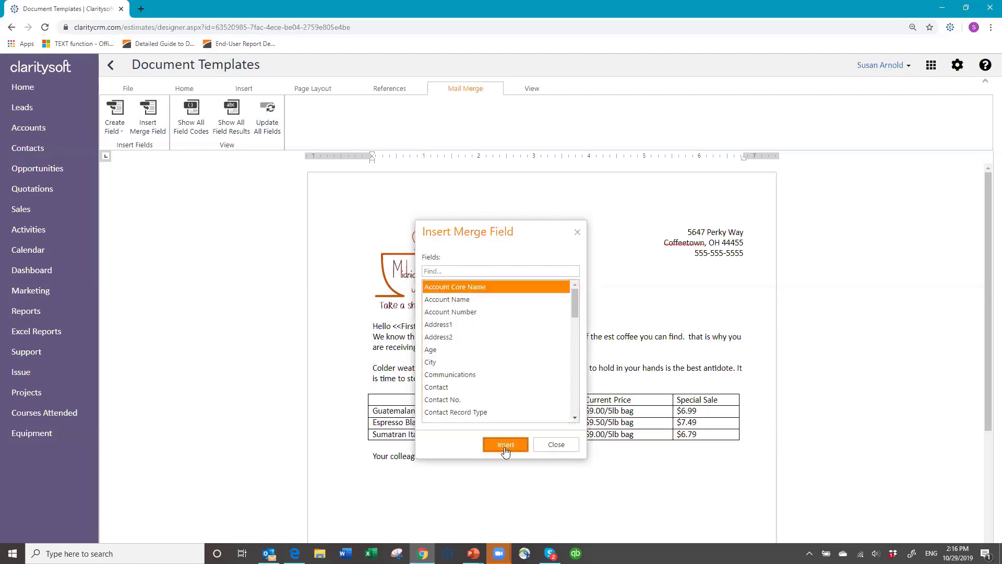
pyautogui.click(562, 448)
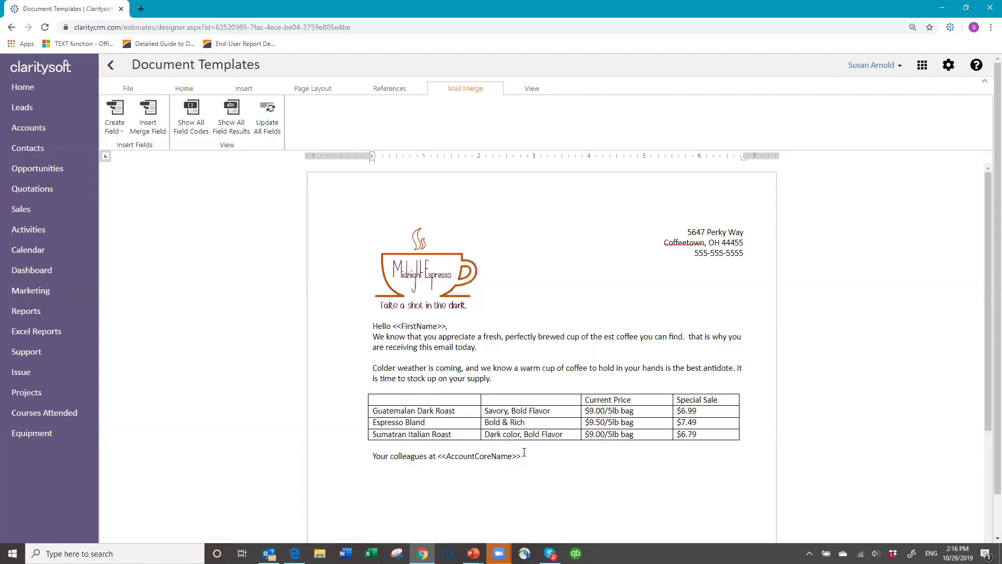
# Complete the sentence after the merge field with "will appreciate having the best coffee there is to drink while working."
pyautogui.write('will appreciate having the best coffee there')
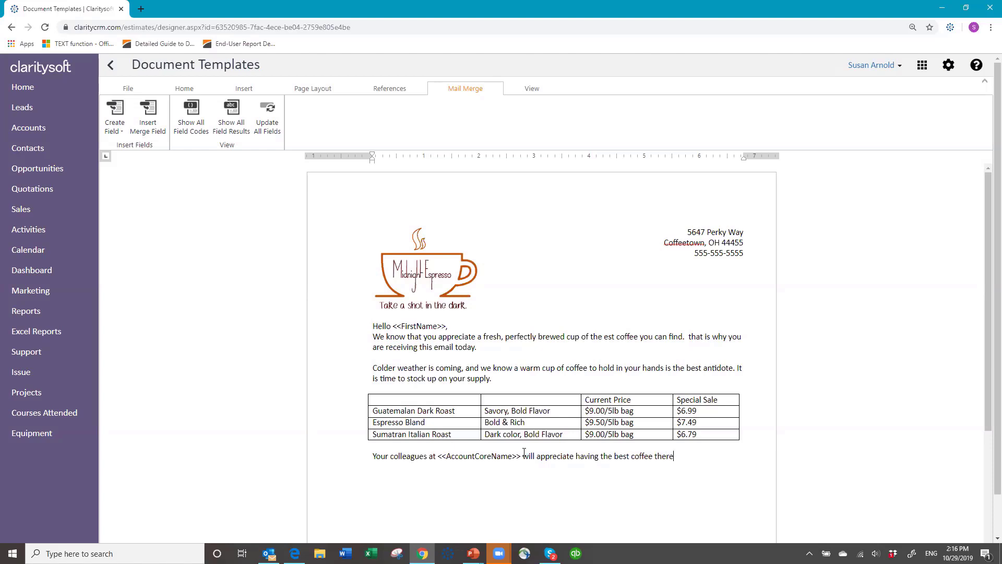
pyautogui.write(' is to drink while working.')
pyautogui.press('Return')
# Add a new paragraph reading "Don't forget we have gift boxes of assorted coffess and teas available for holiday gifts for your customers."
pyautogui.write("Don't forge")
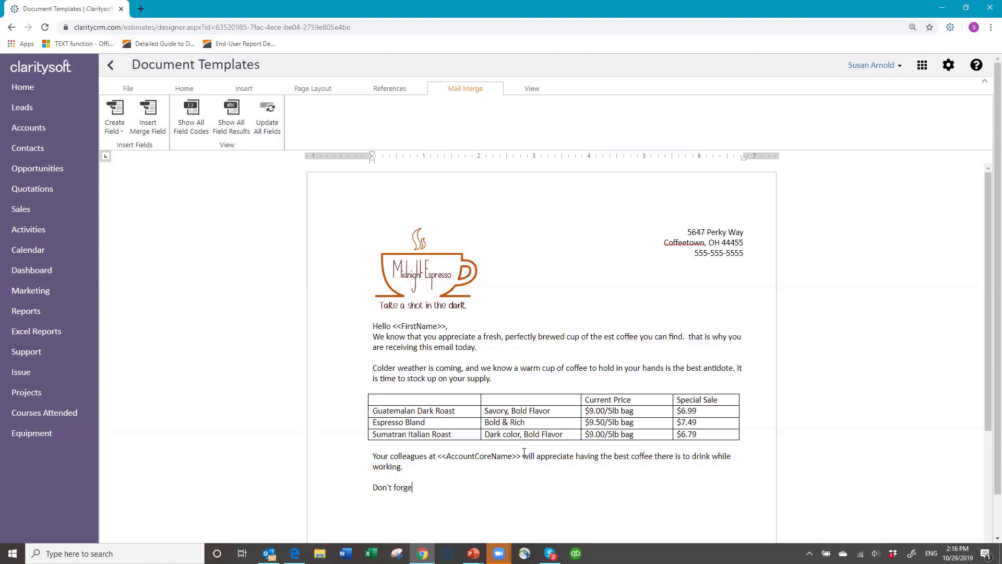
pyautogui.write('t we h')
pyautogui.write('ave gi')
pyautogui.write('ft bo')
pyautogui.write('xes of as')
pyautogui.write('so')
pyautogui.press('BackSpace')
pyautogui.write('sorted coff')
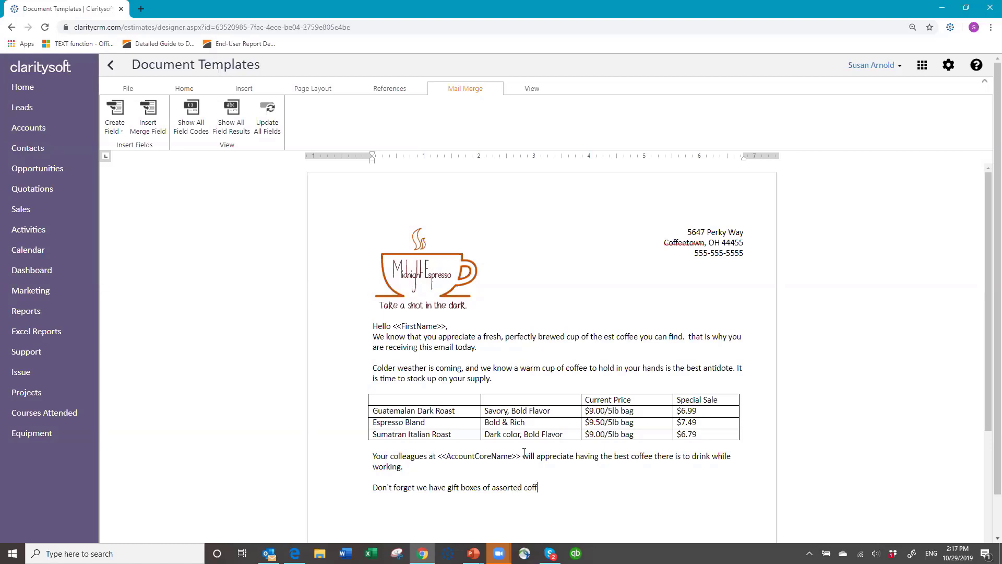
pyautogui.write('ess and teas available for')
pyautogui.write('dy')
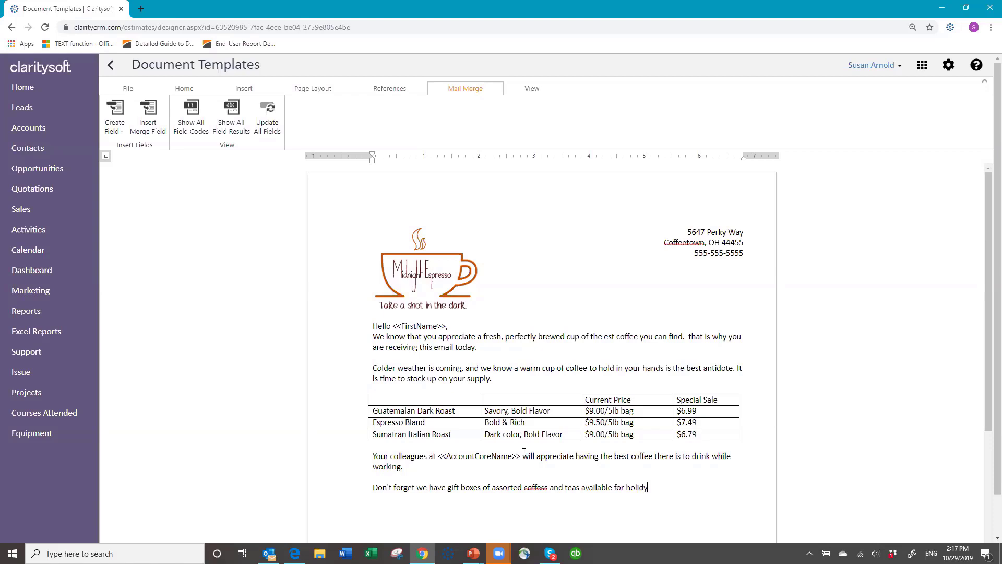
pyautogui.press('BackSpace')
pyautogui.write('ay gift')
pyautogui.write('s')
pyautogui.write(' for')
pyautogui.write(' your customer')
pyautogui.write('ers')
pyautogui.press('BackSpace')
pyautogui.press('BackSpace')
pyautogui.write('.')
# Correct the misspelled word "coffess" to "coffees" in the gift box sentence
pyautogui.click(546, 487)
pyautogui.press('BackSpace')
pyautogui.press('BackSpace')
pyautogui.write('es')
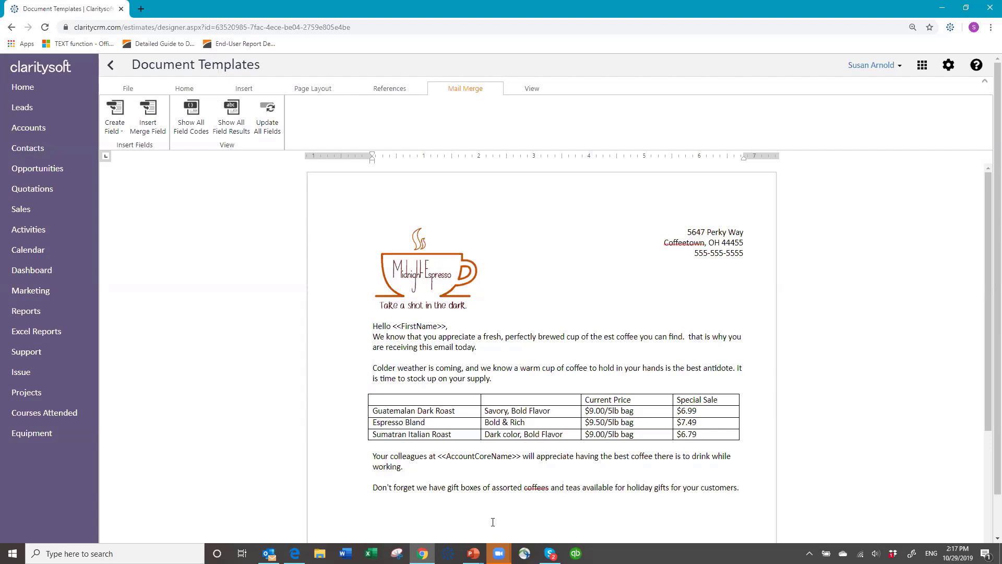
# Close the letter with "Sincerely," and, below a blank line, the signature "The MIdnight Espresso Team"
pyautogui.click(375, 500)
pyautogui.press('Return')
pyautogui.write('Sincerely,')
pyautogui.press('Return')
pyautogui.press('Return')
pyautogui.write('the Mi')
pyautogui.press('BackSpace')
pyautogui.press('BackSpace')
pyautogui.press('BackSpace')
pyautogui.press('BackSpace')
pyautogui.press('BackSpace')
pyautogui.write('The MIdnight Expresso Team')
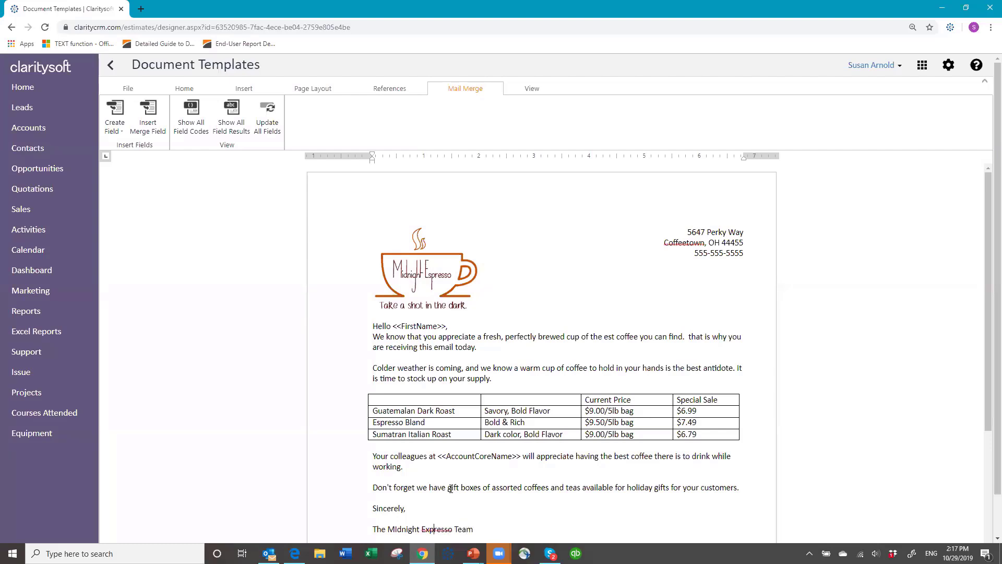
pyautogui.press('BackSpace')
pyautogui.write('s')
# Insert the picture Hot Coffee.jpg from the computer on a new line below the team signature
pyautogui.scroll(-4, 441, 325)
pyautogui.click(481, 311)
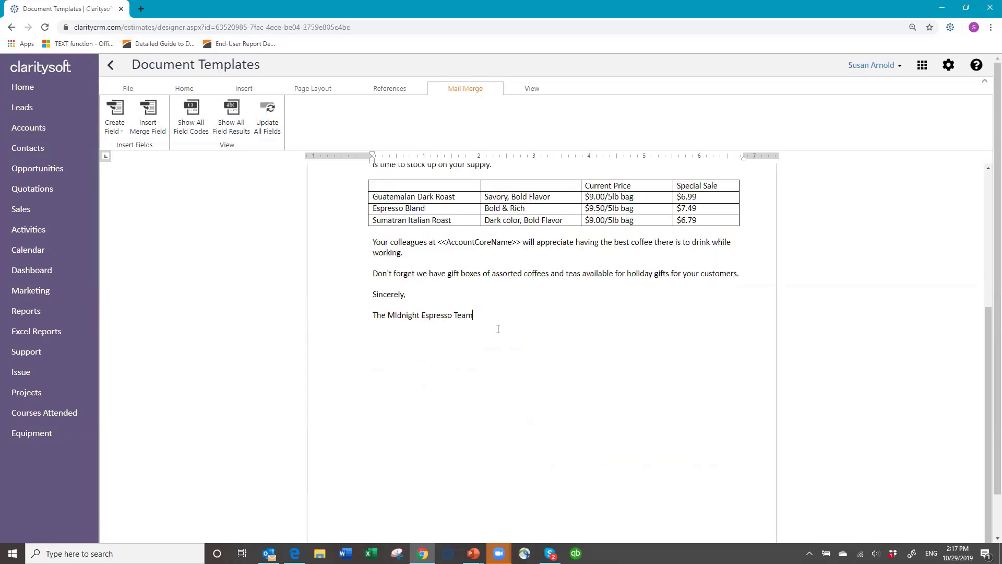
pyautogui.press('Return')
pyautogui.click(246, 90)
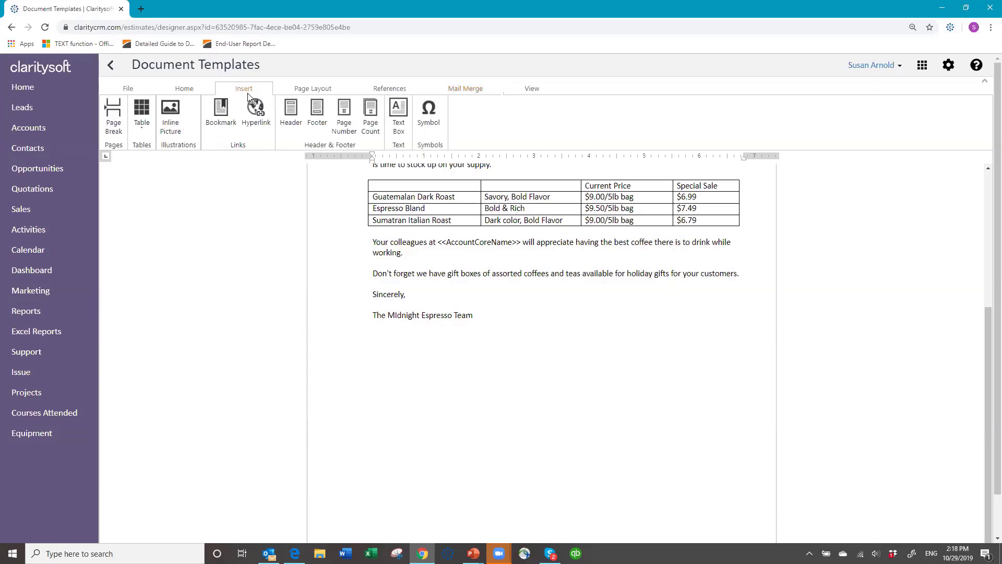
pyautogui.click(171, 116)
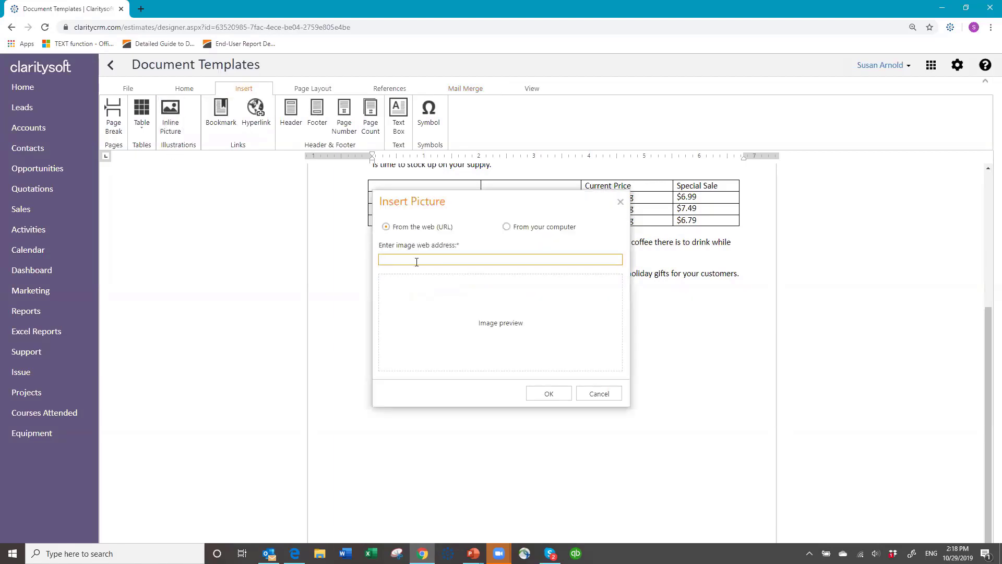
pyautogui.click(506, 227)
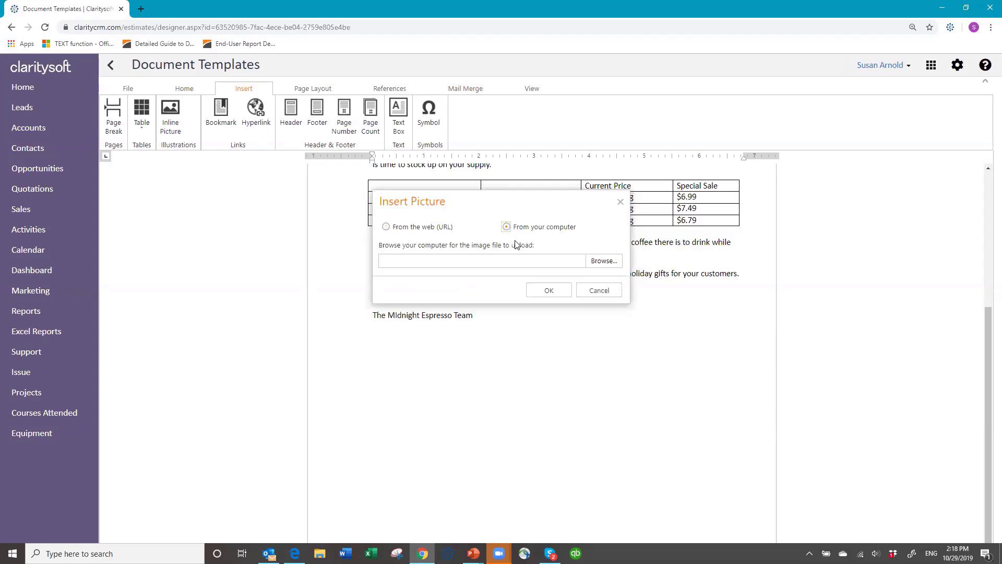
pyautogui.click(611, 263)
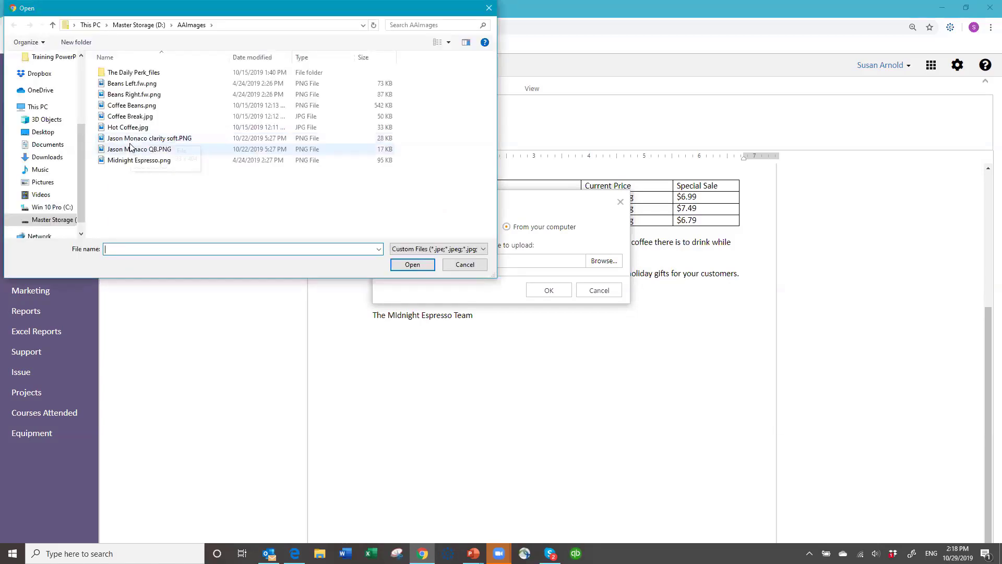
pyautogui.click(130, 128)
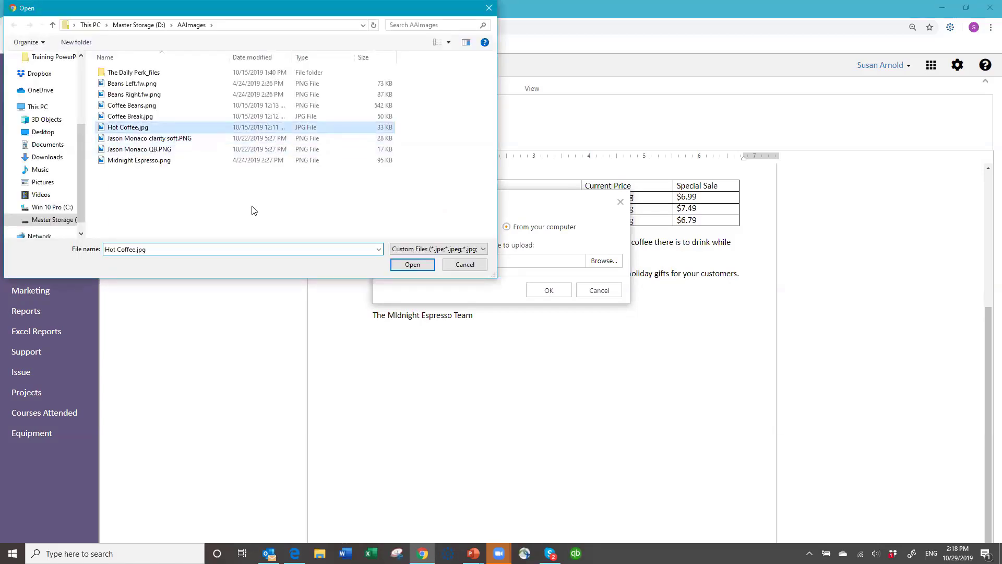
pyautogui.click(409, 265)
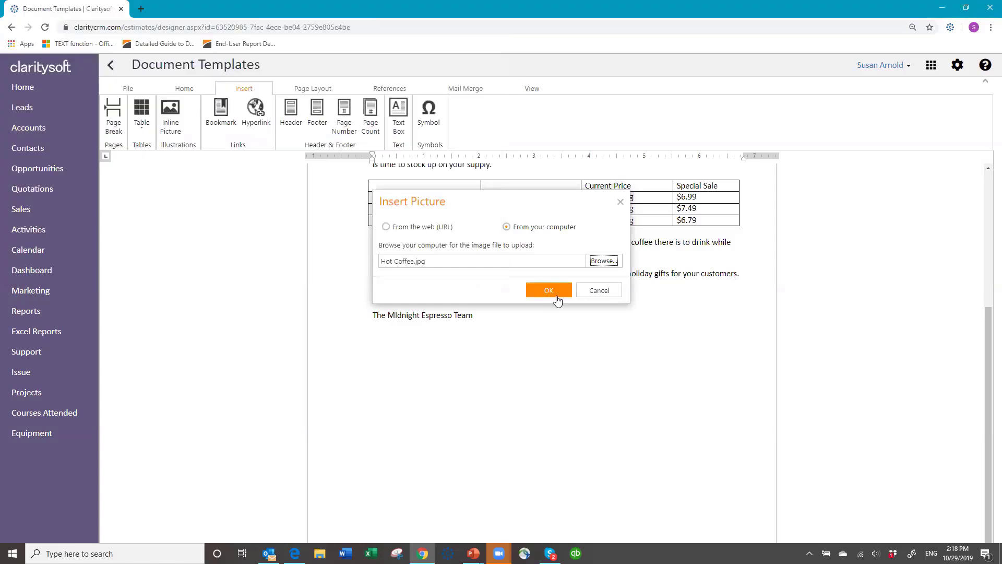
pyautogui.click(557, 295)
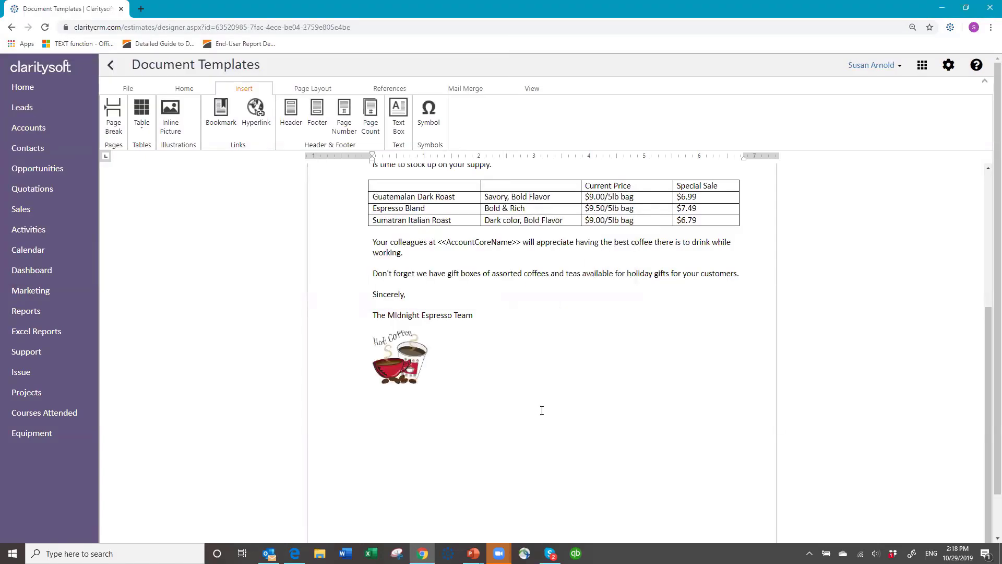
# Set the Hot Coffee picture's text wrapping to Square and place it midway across the page below the signature
pyautogui.rightClick(396, 359)
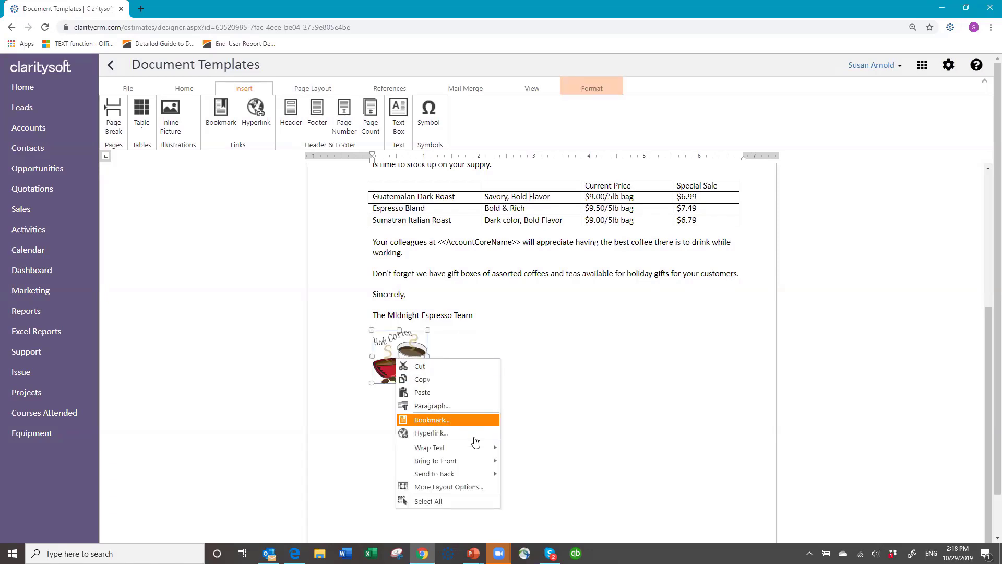
pyautogui.moveTo(489, 452)
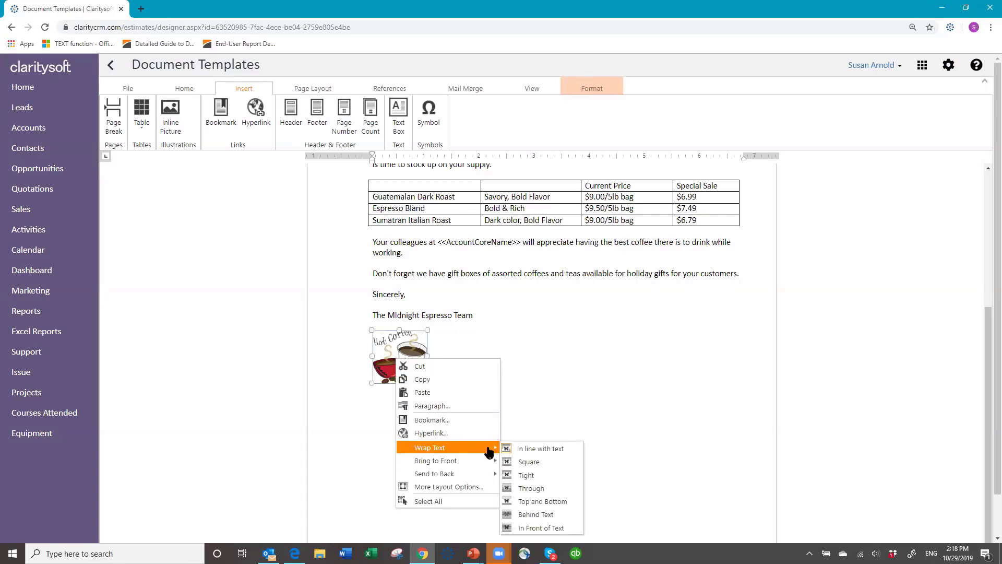
pyautogui.click(525, 461)
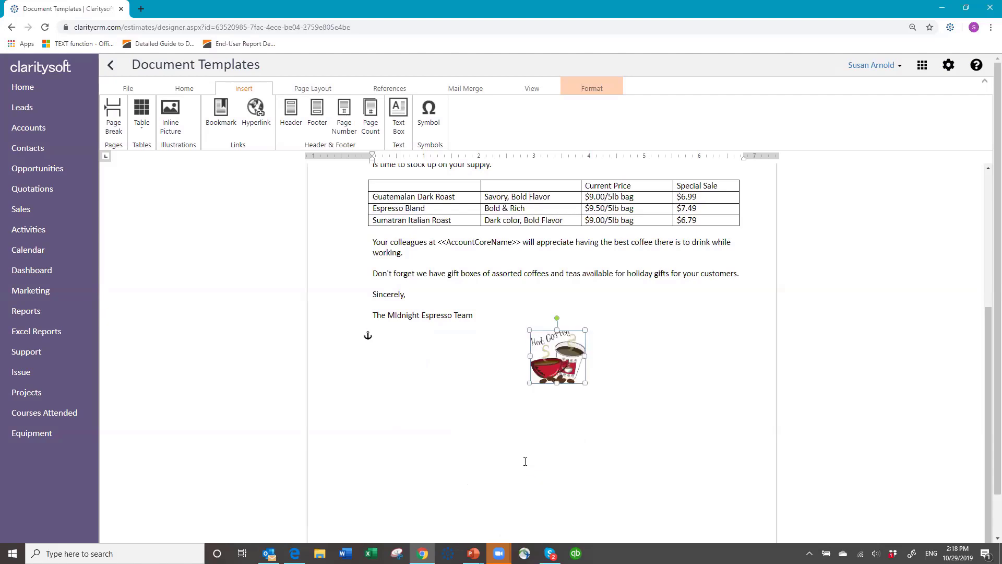
# Centre the paragraph that holds the Hot Coffee picture and enlarge the picture slightly, keeping its proportions
pyautogui.click(183, 90)
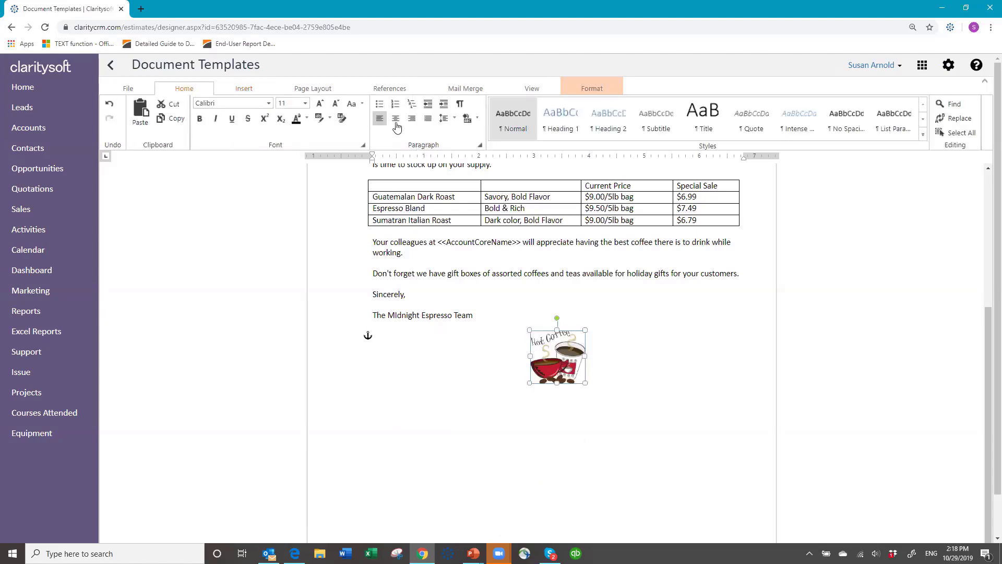
pyautogui.click(589, 399)
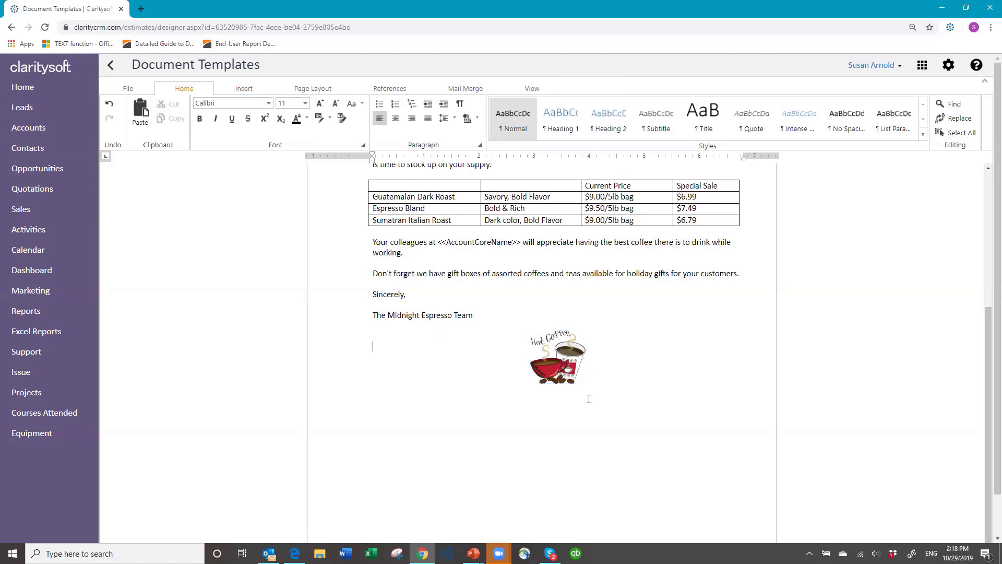
pyautogui.click(582, 383)
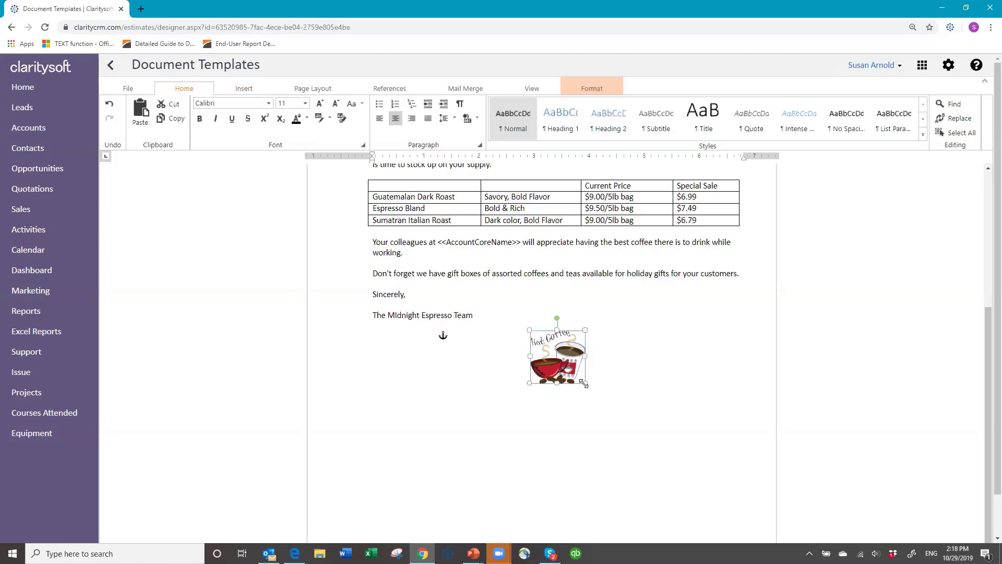
pyautogui.moveTo(583, 382); pyautogui.dragTo(596, 402)
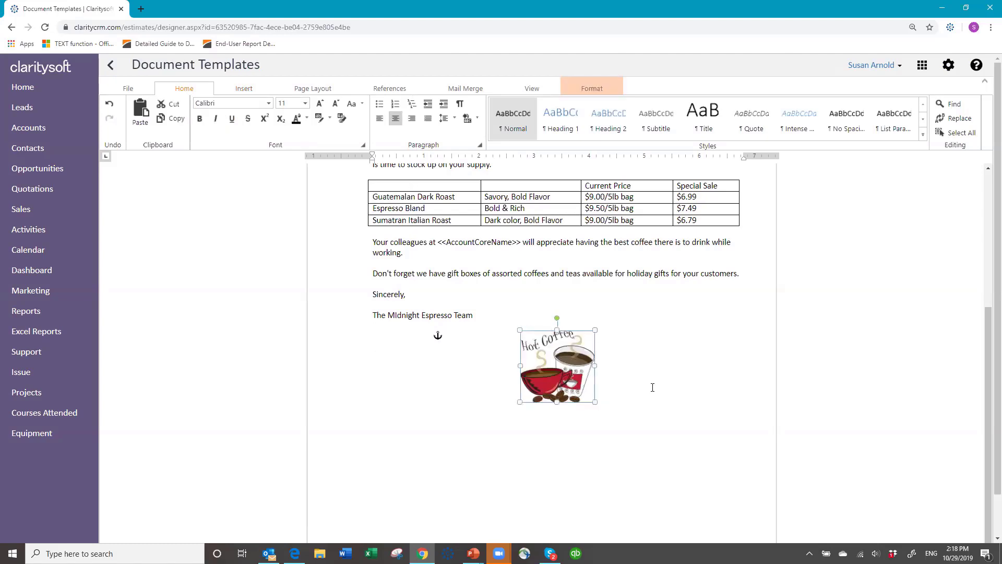
pyautogui.click(653, 387)
# Look over the finished letter and save the document template
pyautogui.scroll(4, 653, 347)
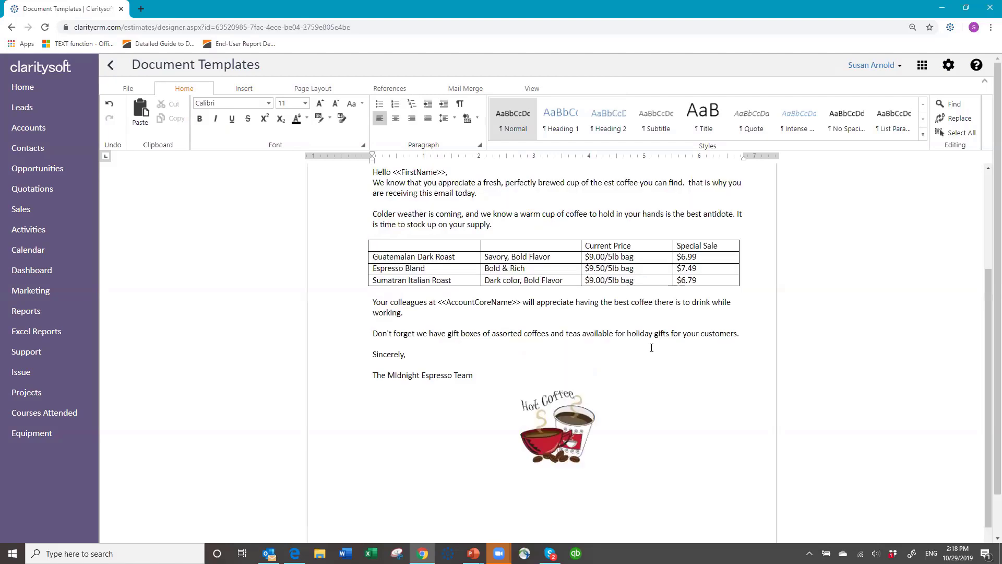
pyautogui.scroll(-4, 597, 398)
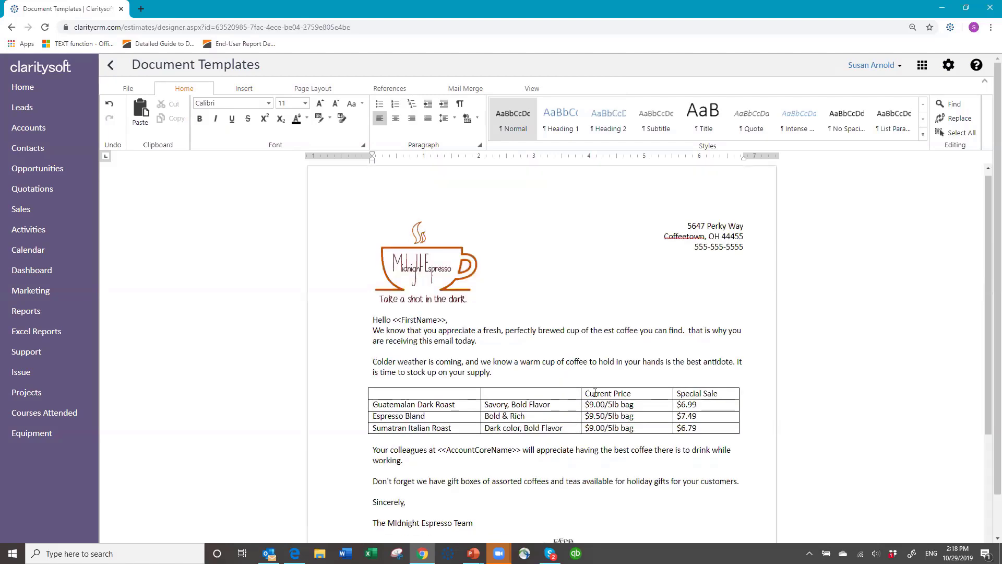
pyautogui.click(128, 90)
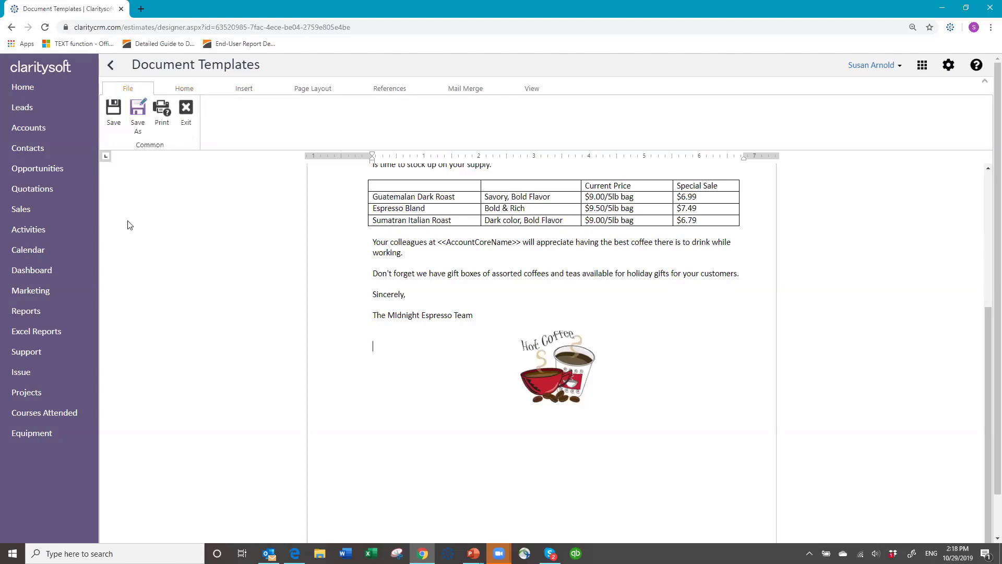
pyautogui.click(111, 119)
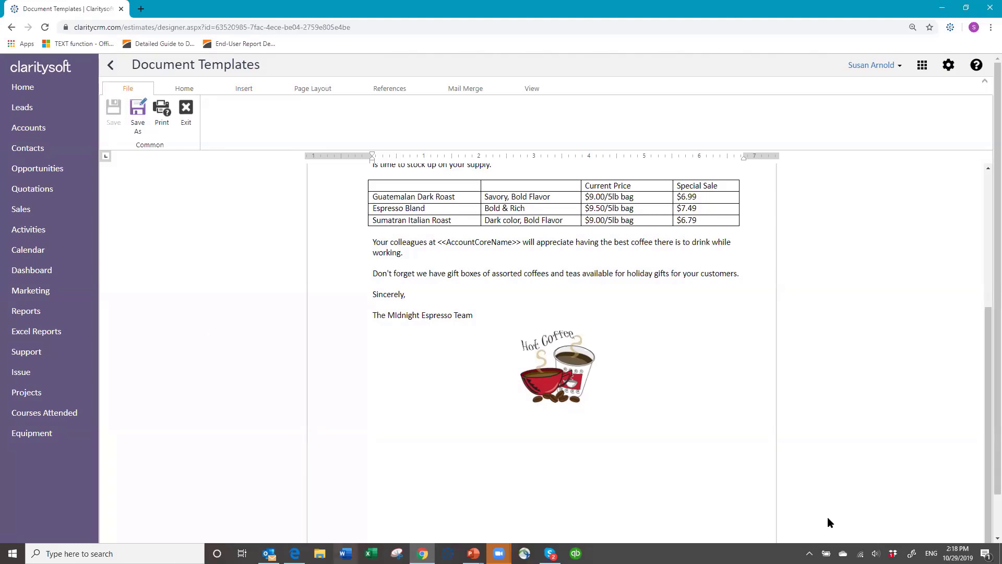
# Set the letter text from the greeting through the team signature, including the table, to Candara at size 12
pyautogui.click(539, 314)
pyautogui.scroll(3, 539, 313)
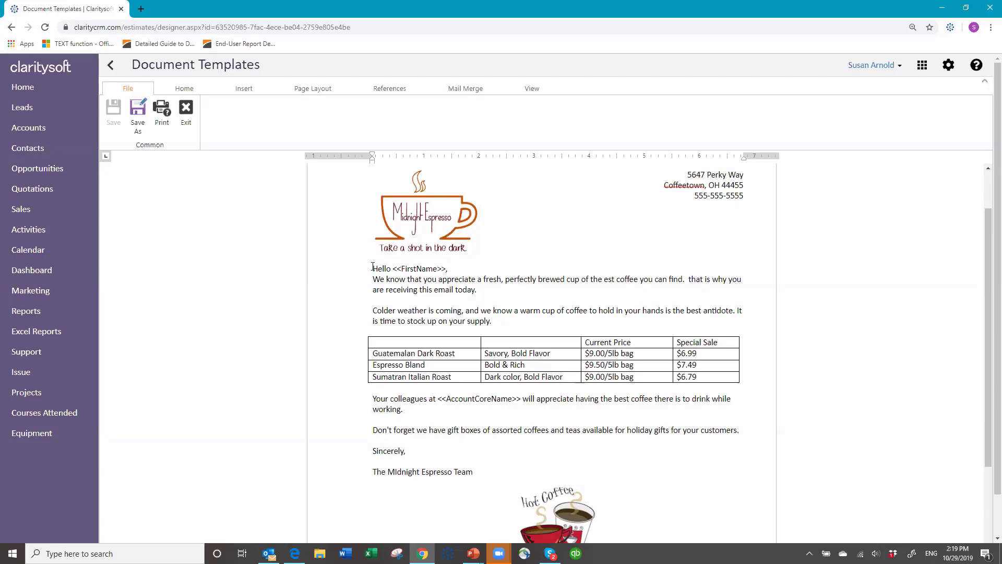
pyautogui.moveTo(372, 268); pyautogui.dragTo(535, 296)
pyautogui.moveTo(661, 314); pyautogui.dragTo(752, 472)
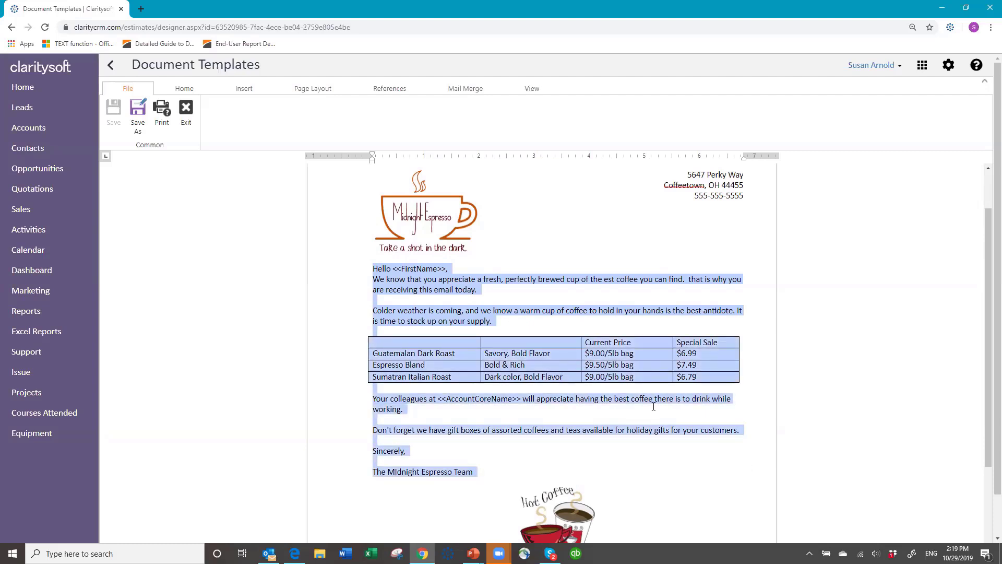
pyautogui.click(185, 89)
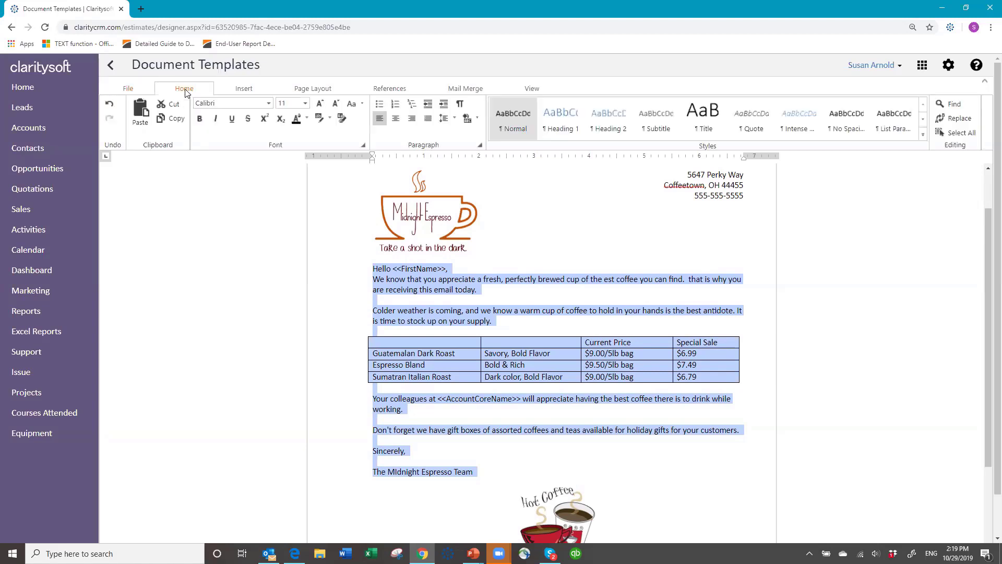
pyautogui.click(269, 106)
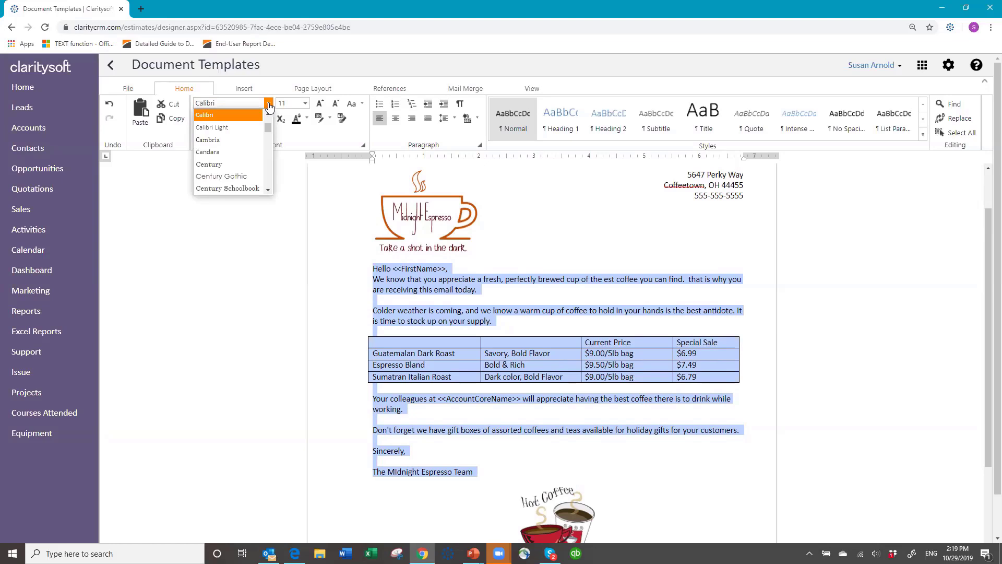
pyautogui.click(236, 151)
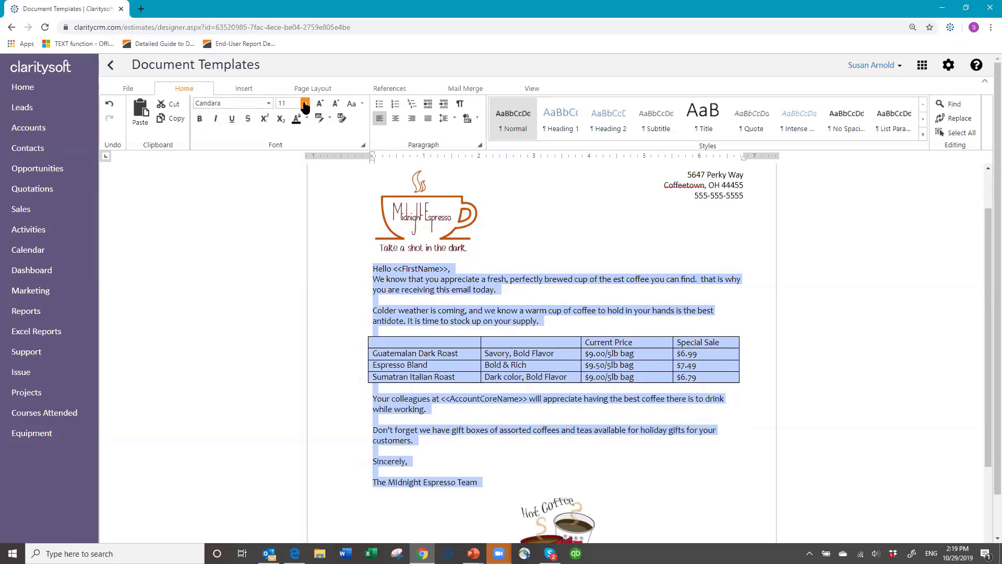
pyautogui.click(305, 106)
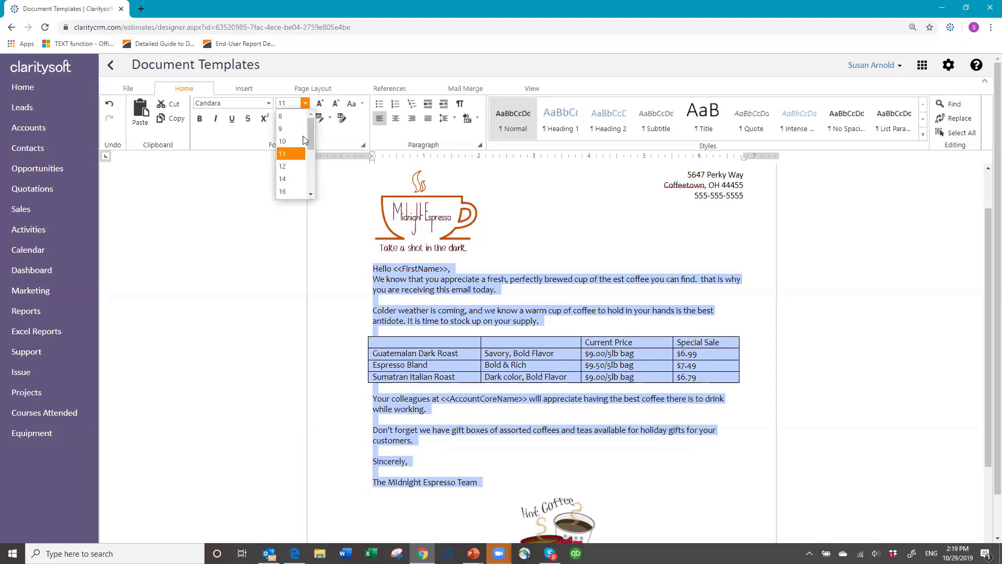
pyautogui.click(294, 167)
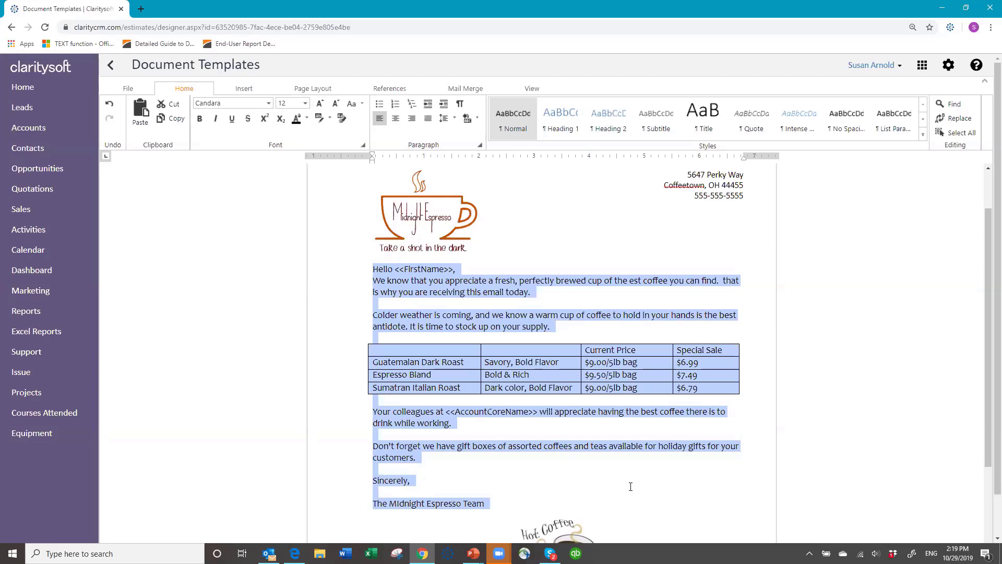
pyautogui.click(633, 484)
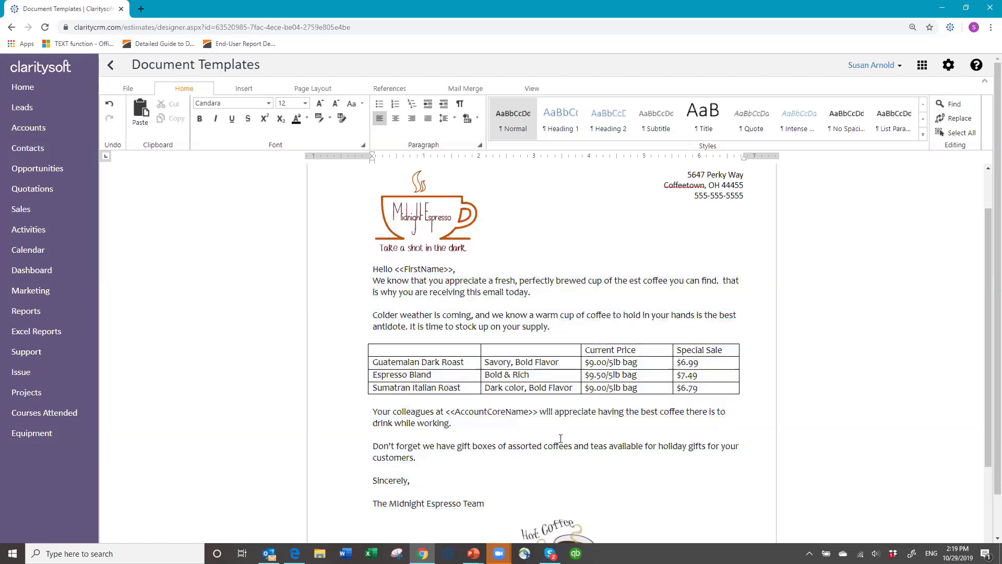
# Select the whole coffee price table and remove all of its borders
pyautogui.scroll(-3, 563, 479)
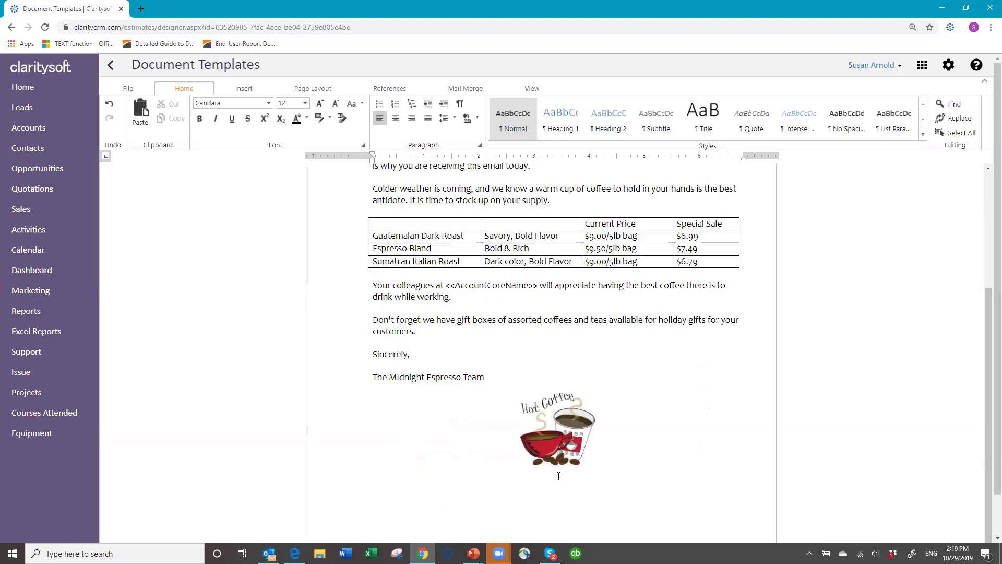
pyautogui.scroll(2, 559, 476)
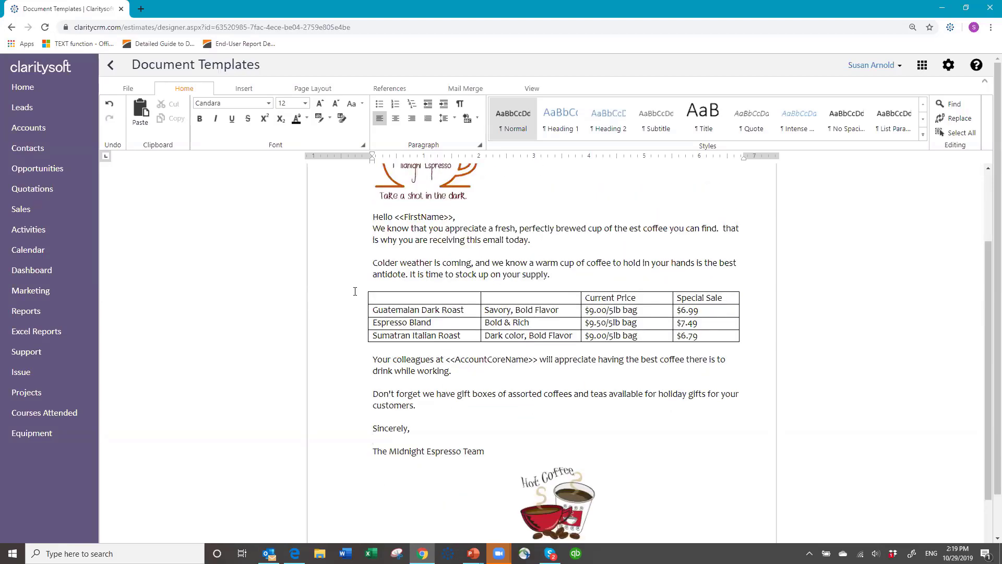
pyautogui.click(364, 290)
pyautogui.click(376, 302)
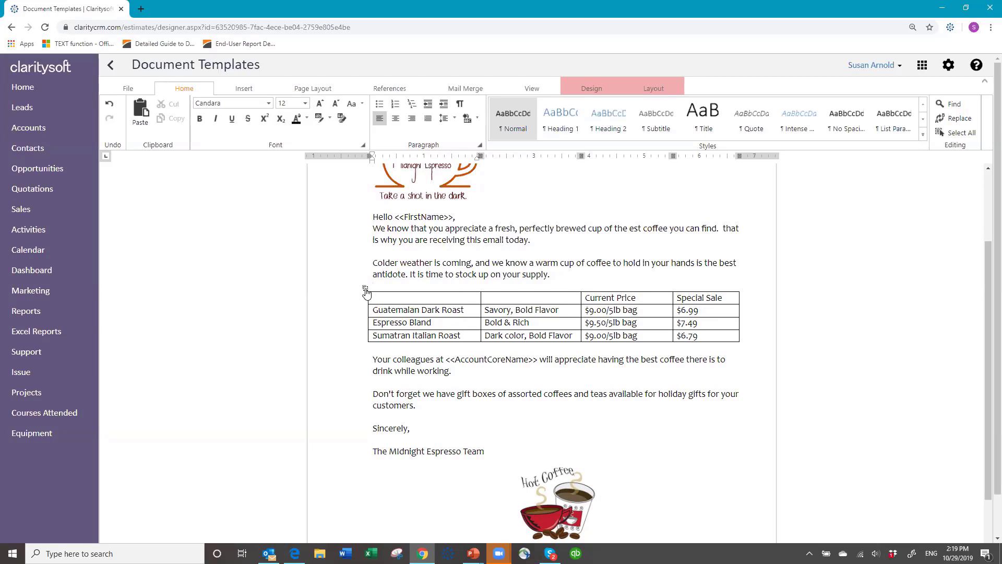
pyautogui.click(366, 290)
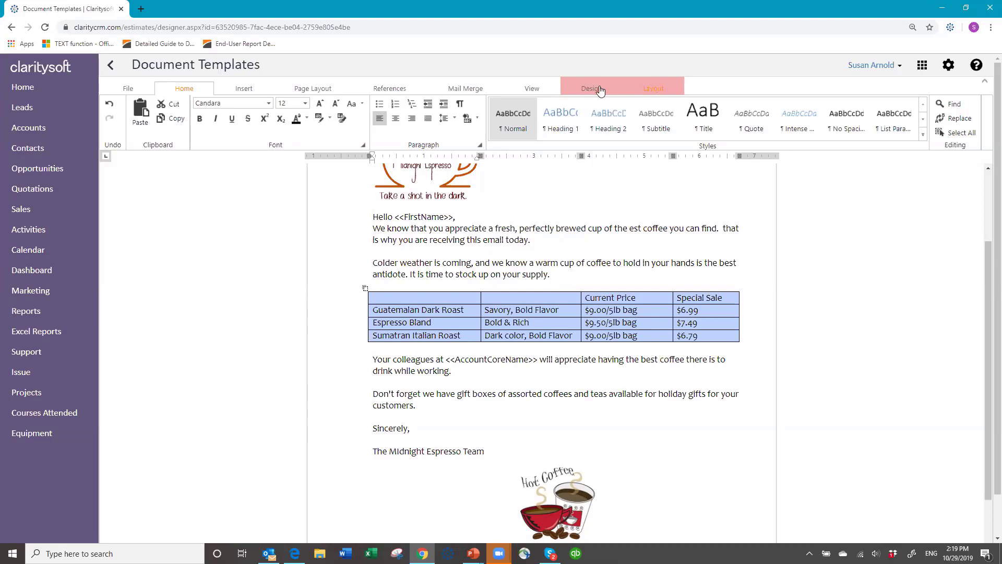
pyautogui.click(659, 91)
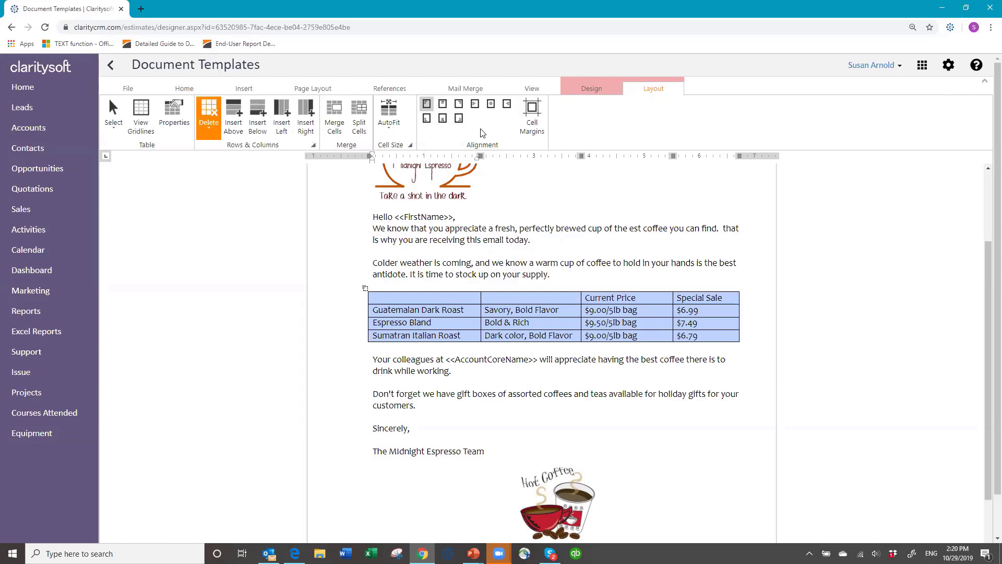
pyautogui.click(584, 86)
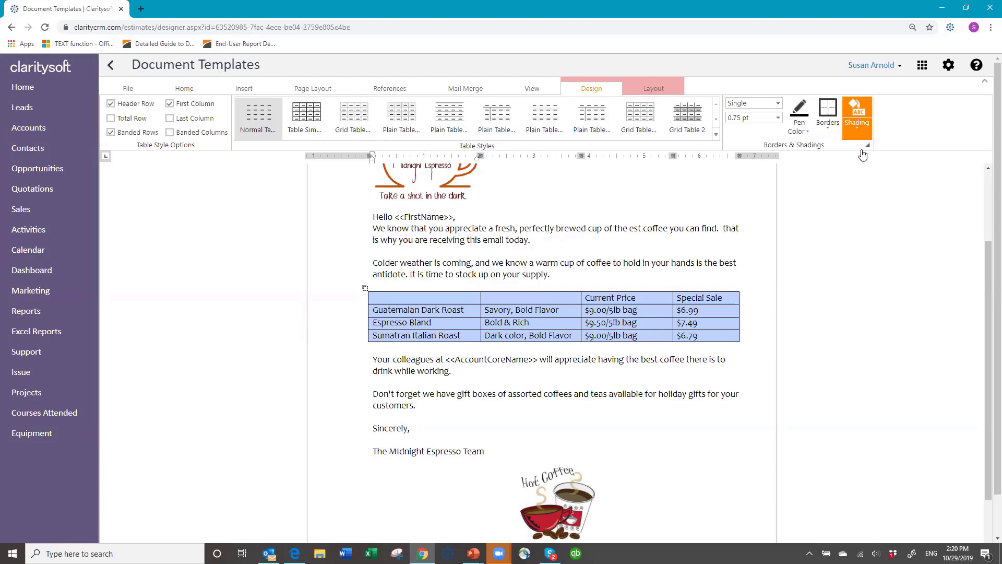
pyautogui.click(826, 133)
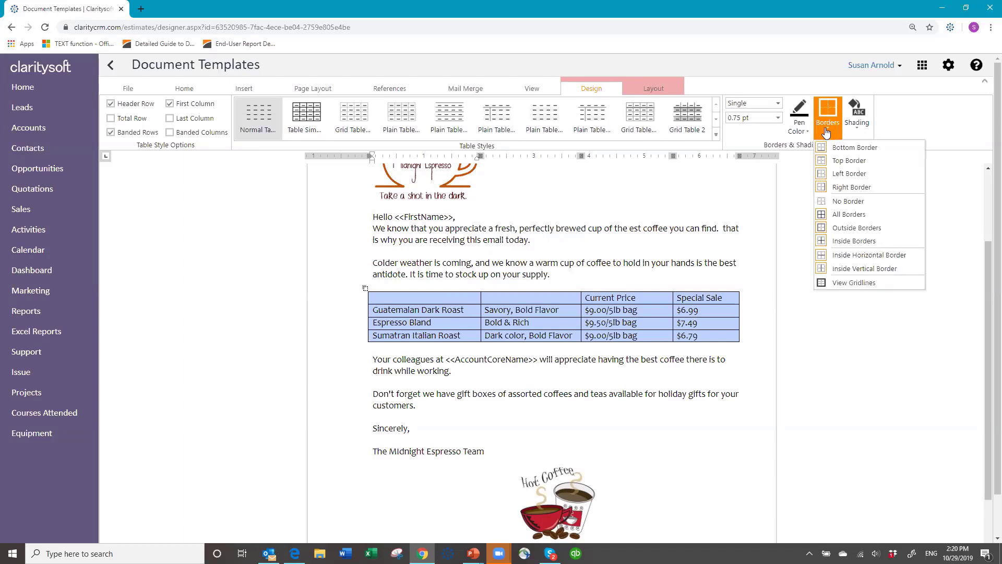
pyautogui.click(851, 204)
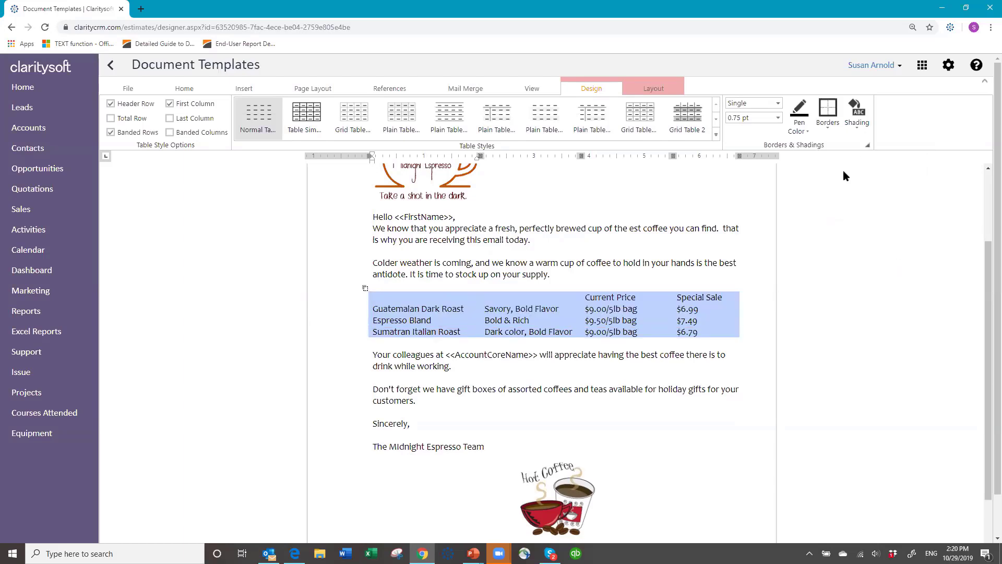
# Add inside horizontal borders and a bottom border to the coffee price table
pyautogui.click(830, 133)
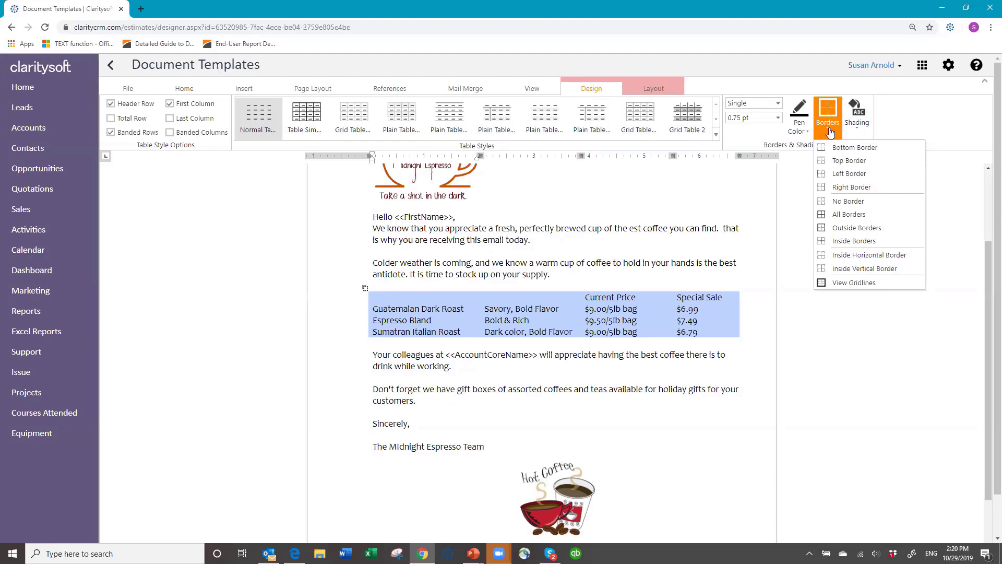
pyautogui.click(857, 255)
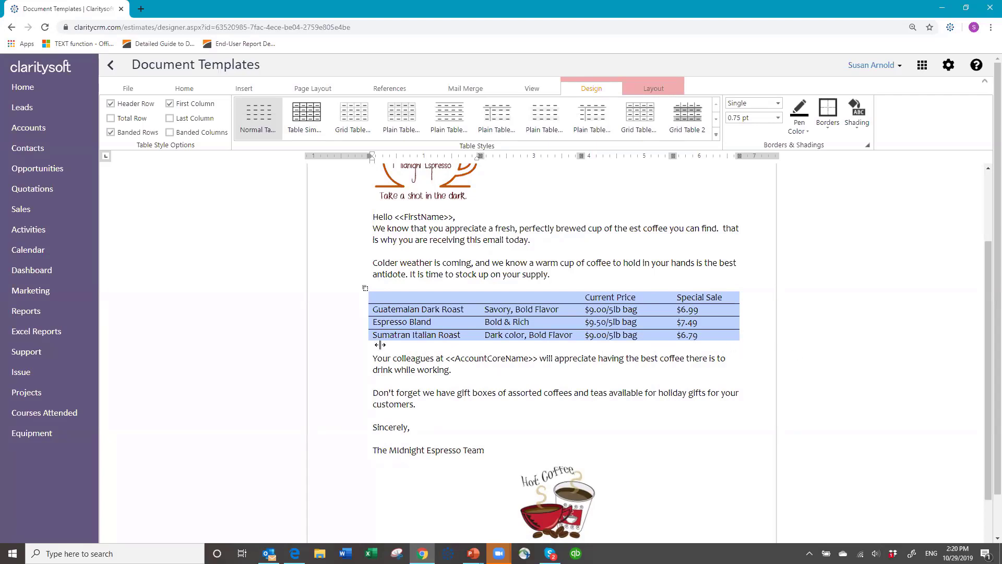
pyautogui.click(826, 131)
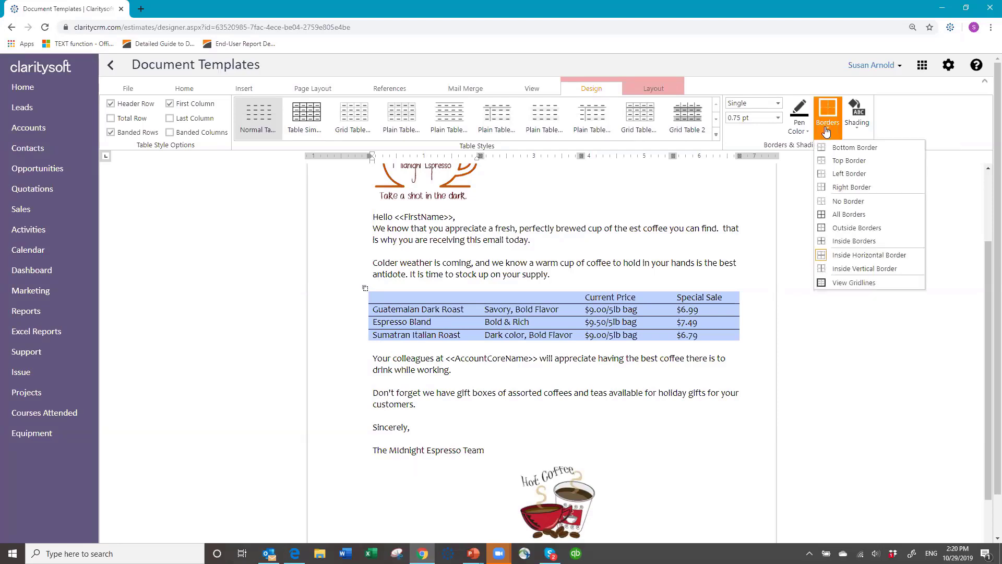
pyautogui.click(846, 149)
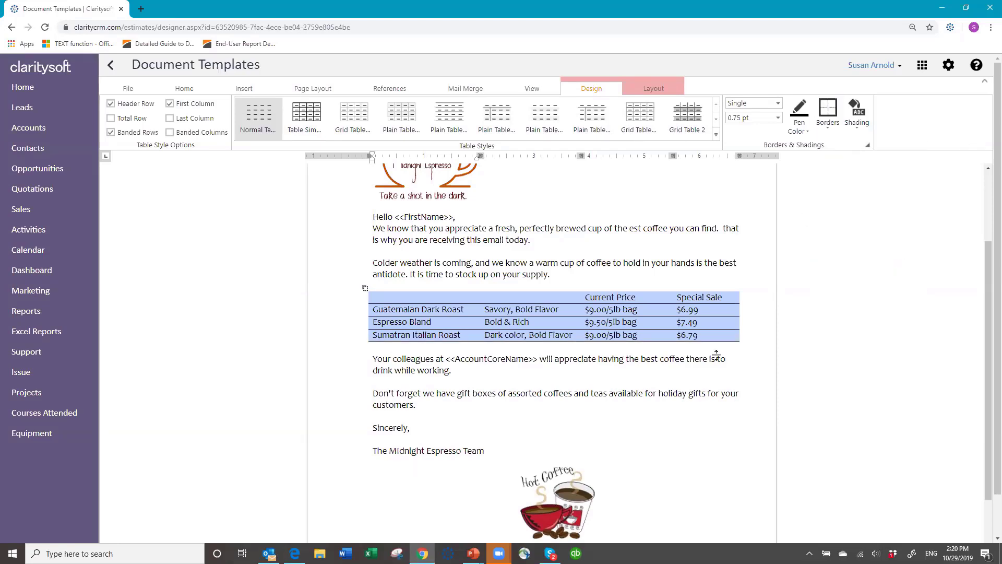
pyautogui.click(698, 429)
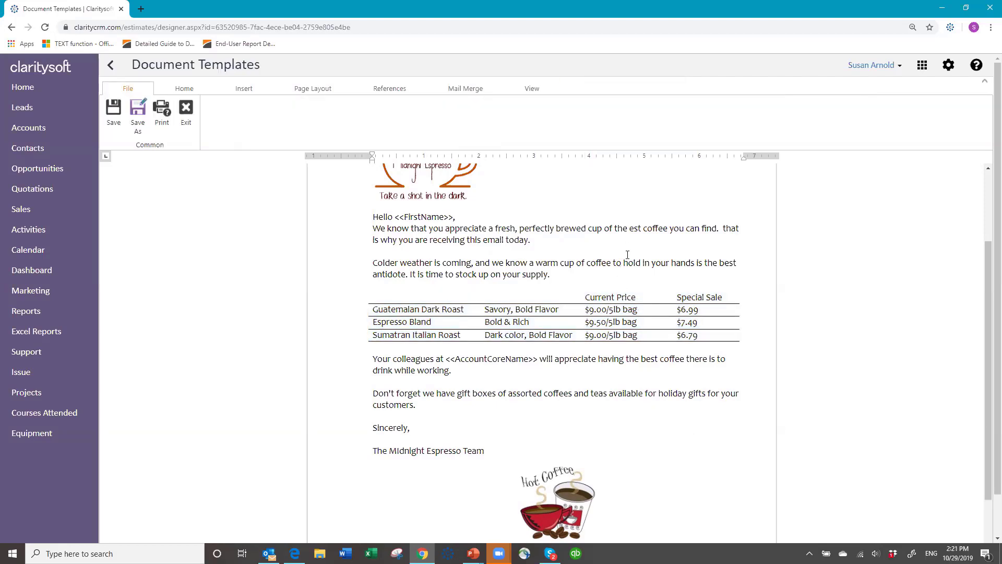
# Centre the headings and prices in the Current Price and Special Sale columns of the table
pyautogui.click(614, 296)
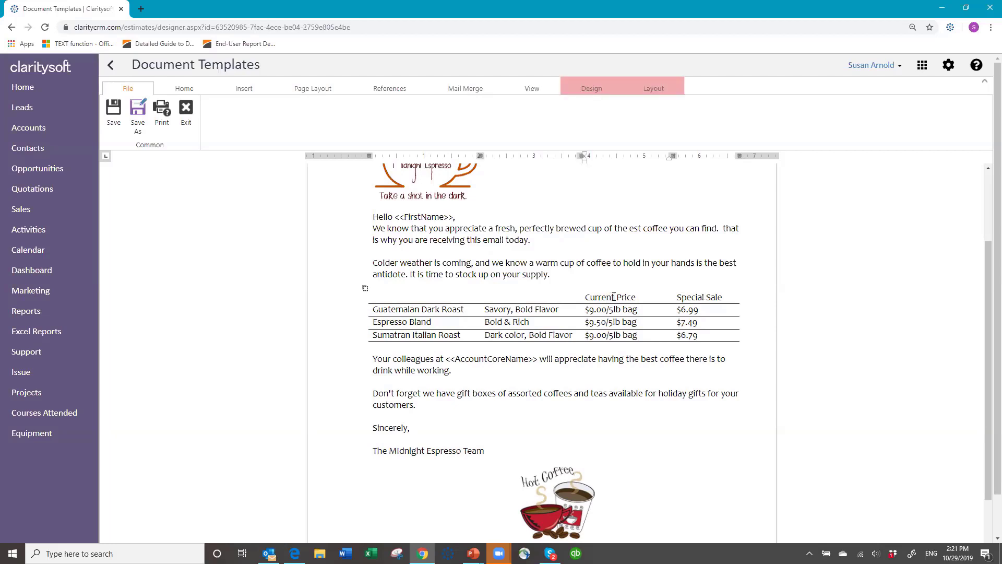
pyautogui.click(184, 90)
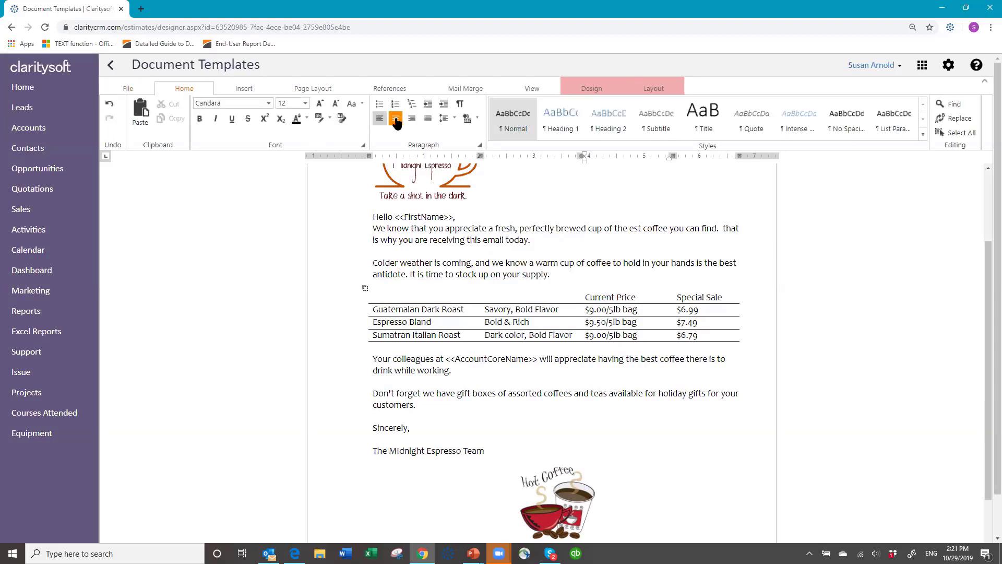
pyautogui.click(397, 120)
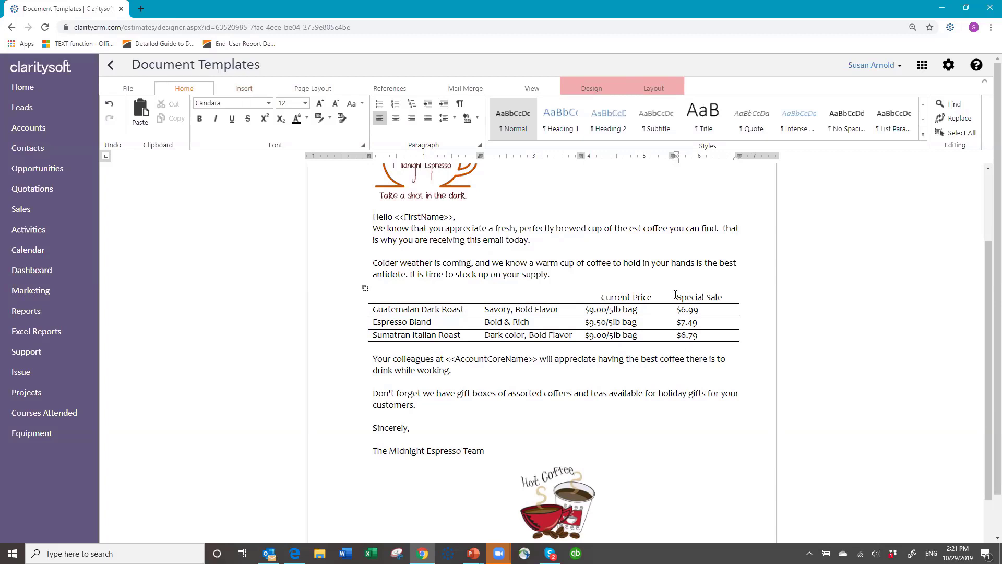
pyautogui.moveTo(725, 314); pyautogui.dragTo(686, 337)
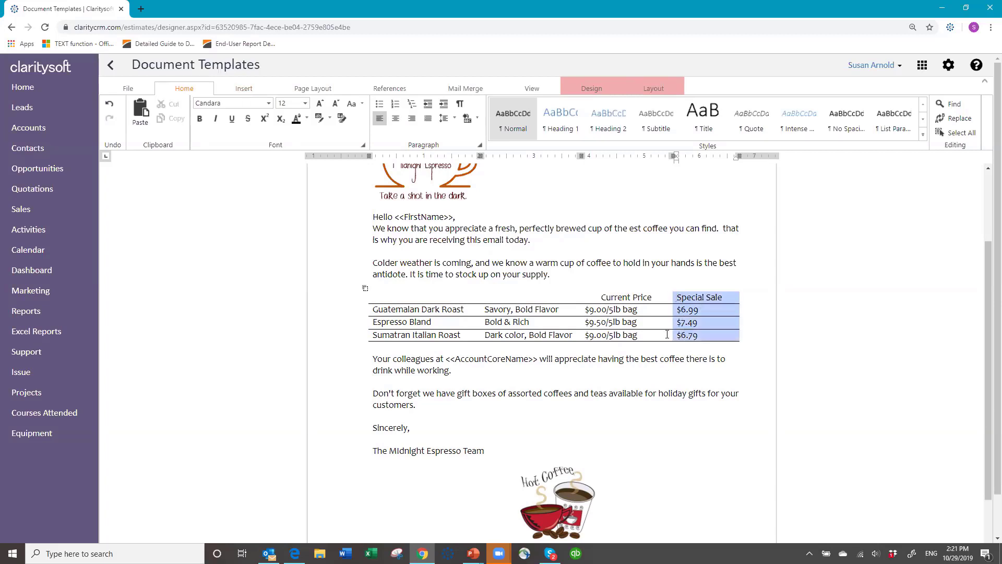
pyautogui.click(396, 118)
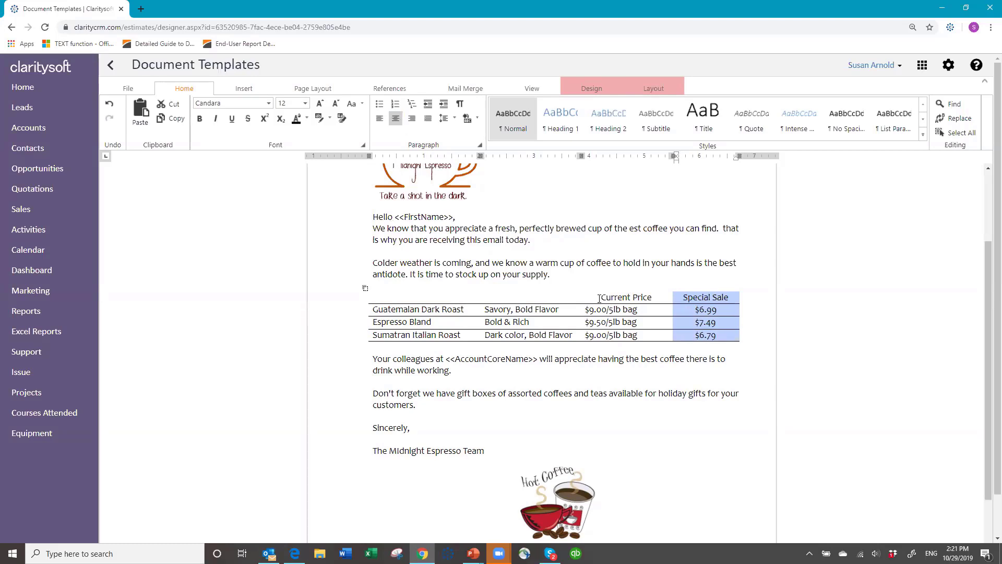
pyautogui.moveTo(602, 297); pyautogui.dragTo(625, 333)
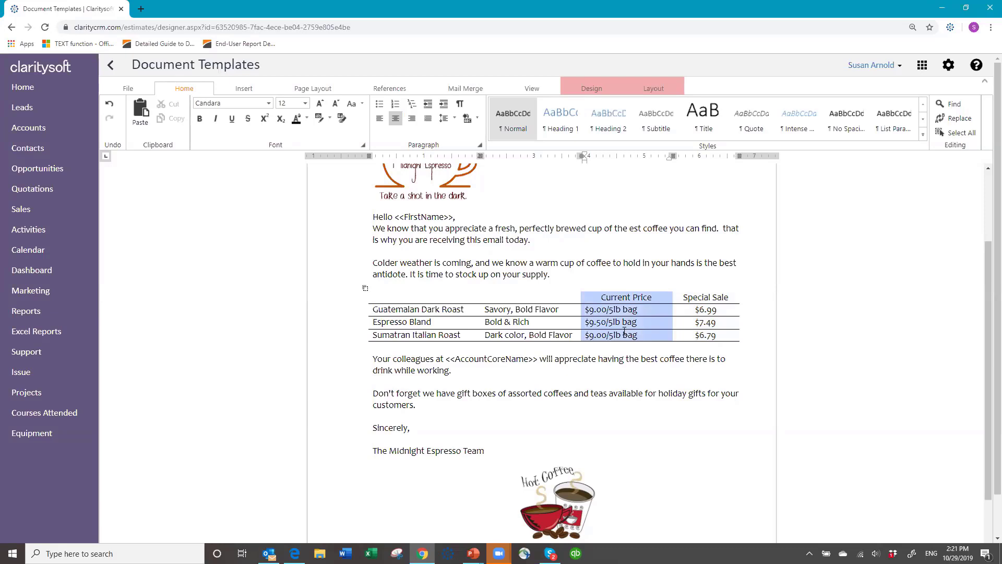
pyautogui.click(398, 119)
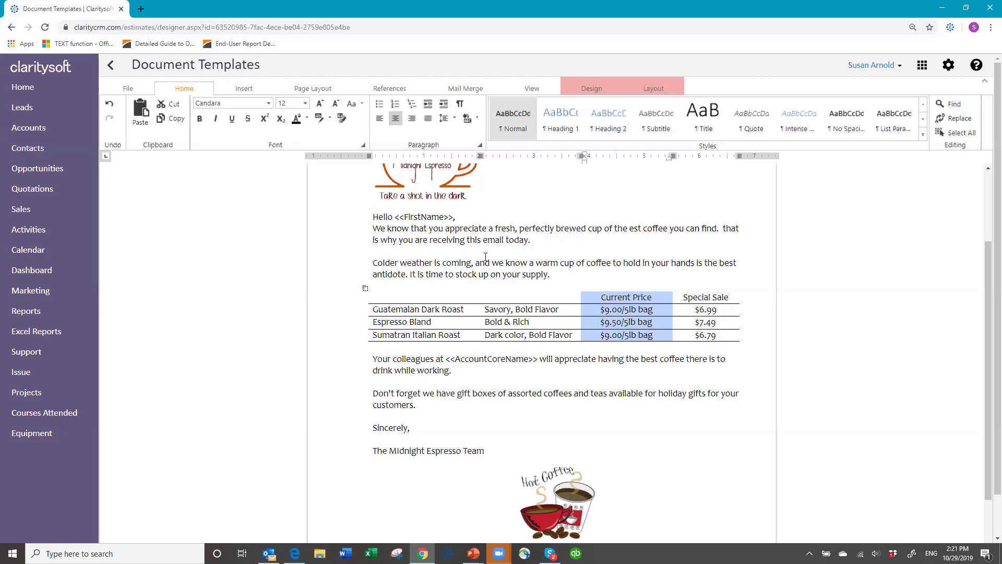
# Make the text in the Current Price and Special Sale columns bold
pyautogui.click(199, 119)
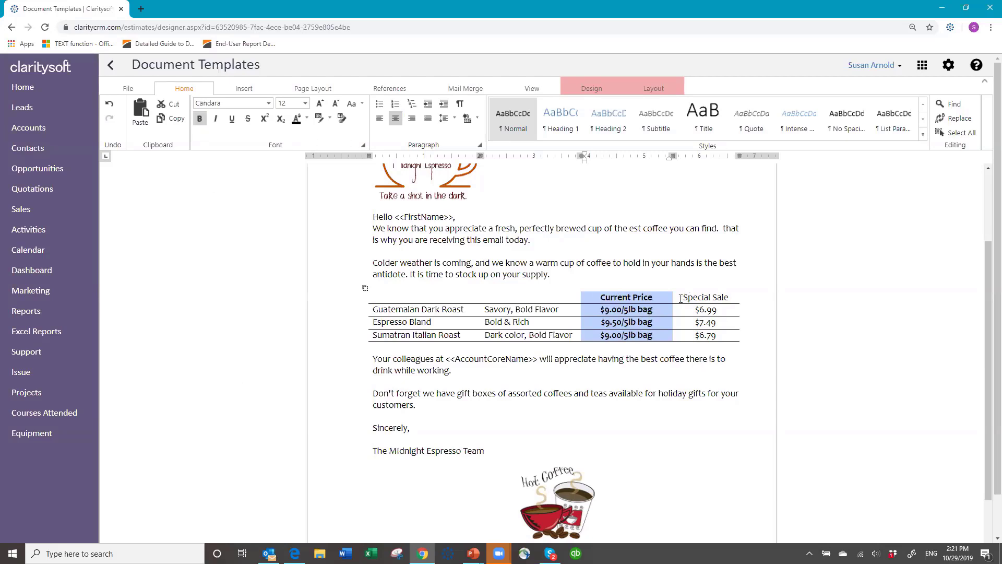
pyautogui.moveTo(684, 297); pyautogui.dragTo(739, 334)
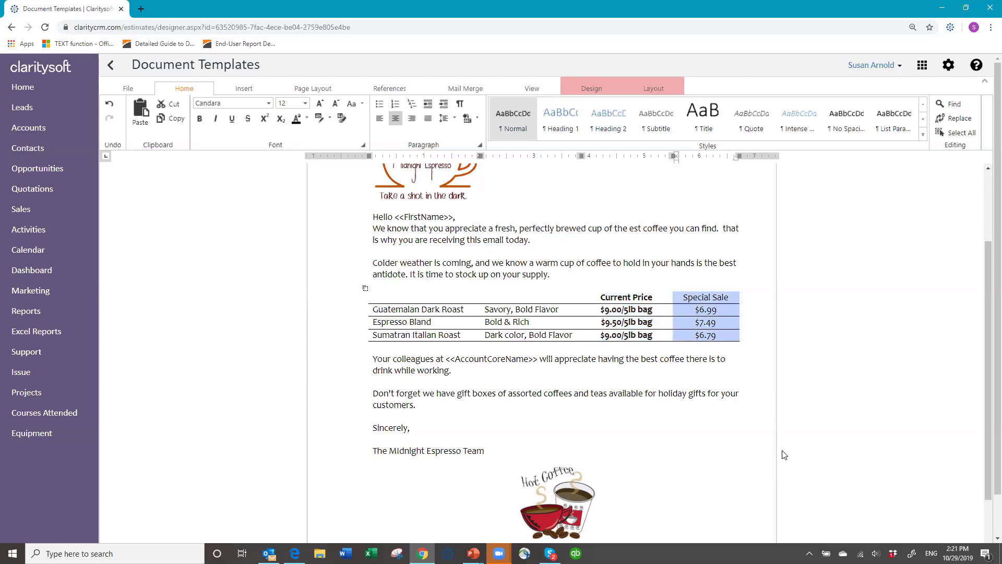
pyautogui.hotkey('ctrl', 'b')
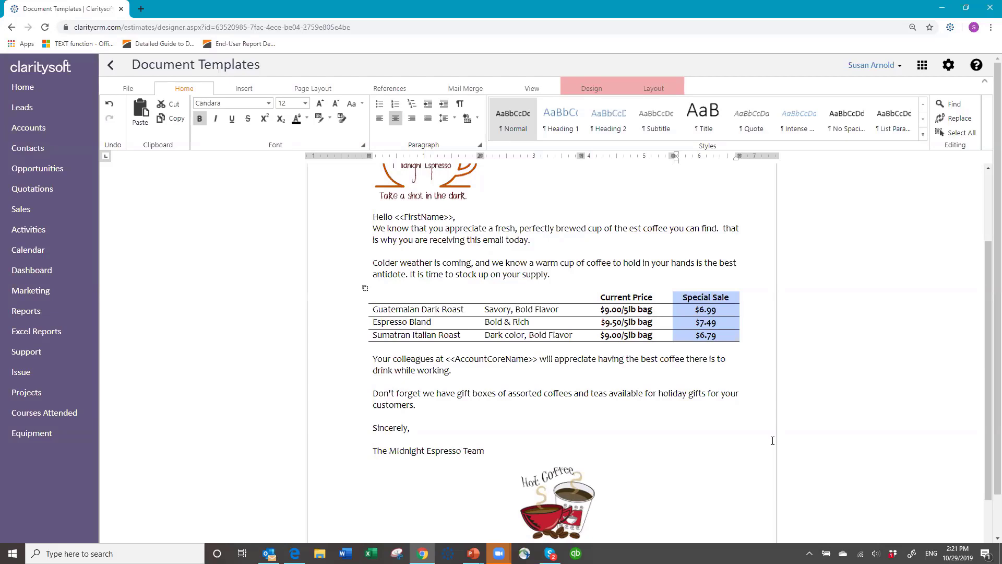
# Set the Special Sale column's font color to the custom brown #6E4E05
pyautogui.click(308, 120)
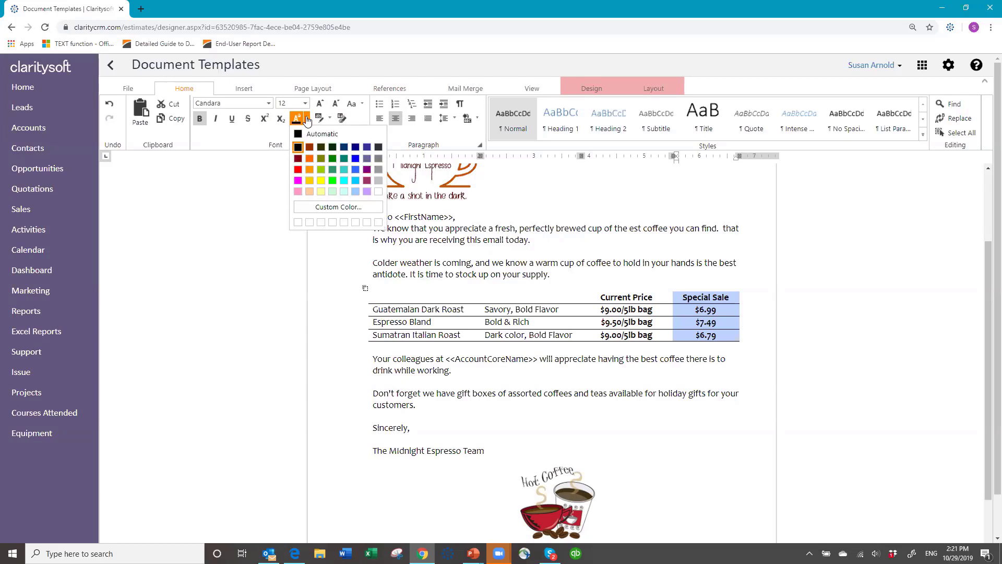
pyautogui.click(338, 209)
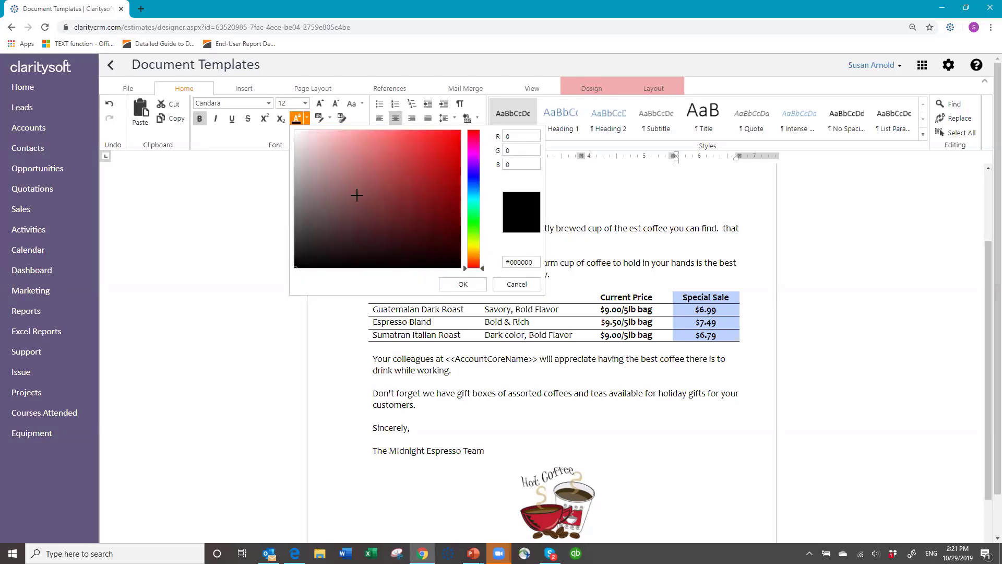
pyautogui.click(473, 251)
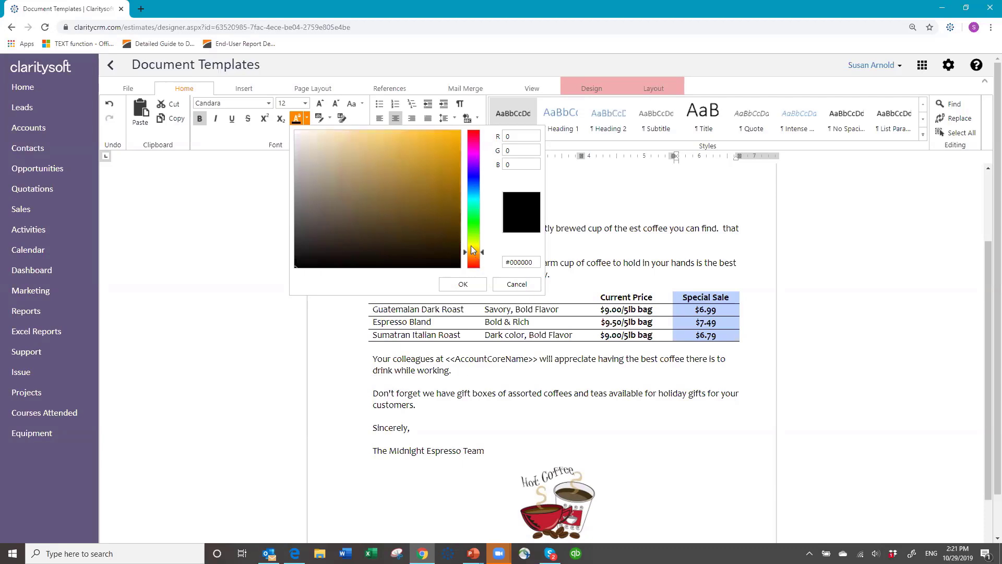
pyautogui.click(455, 209)
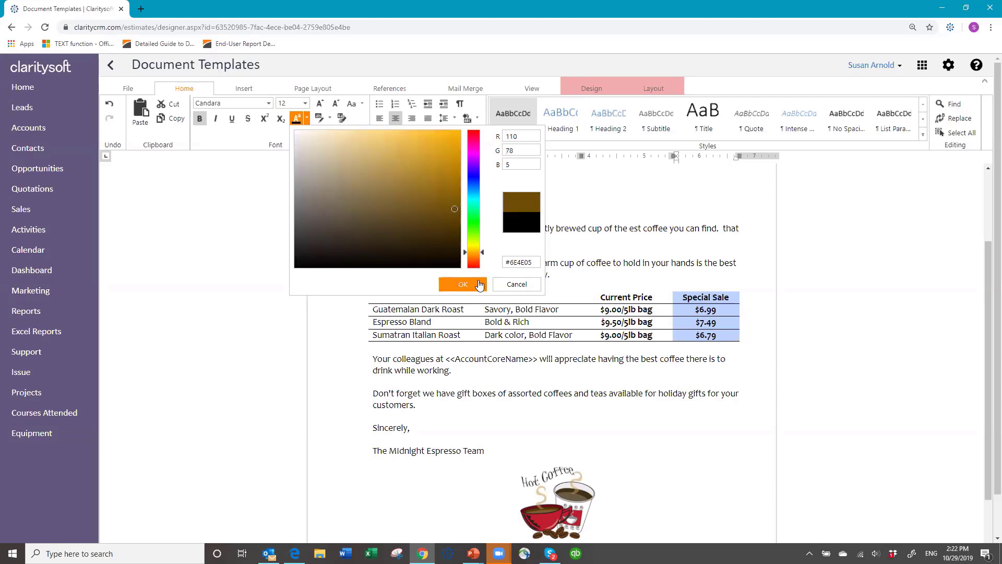
pyautogui.click(462, 284)
pyautogui.click(723, 413)
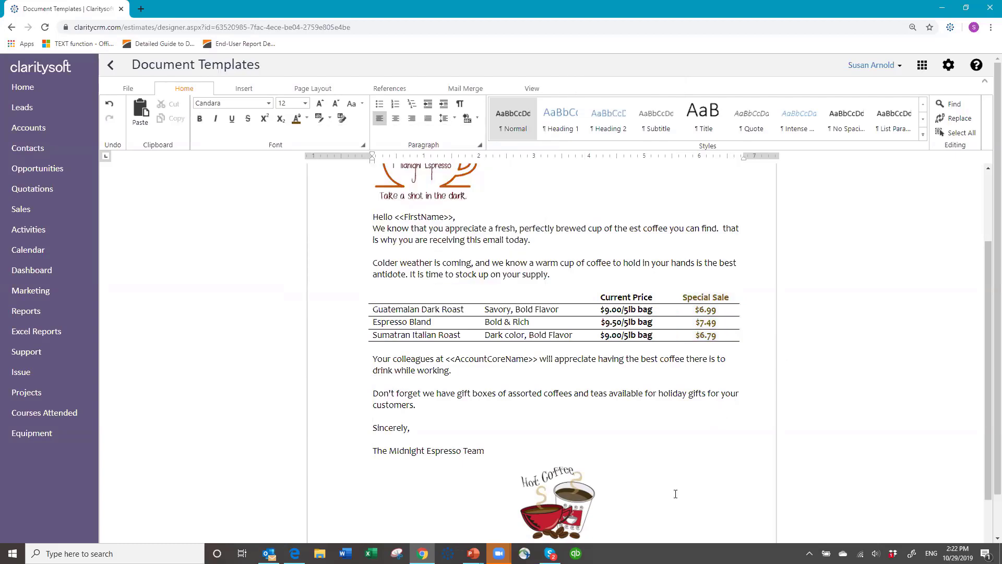
# Save the document template and exit the template designer
pyautogui.scroll(3, 675, 494)
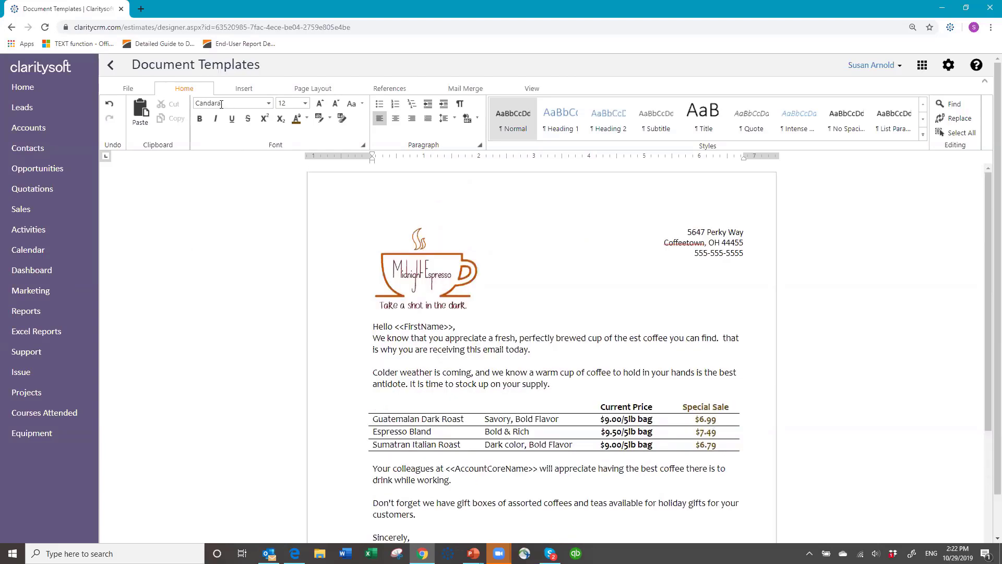
pyautogui.click(127, 90)
pyautogui.click(114, 111)
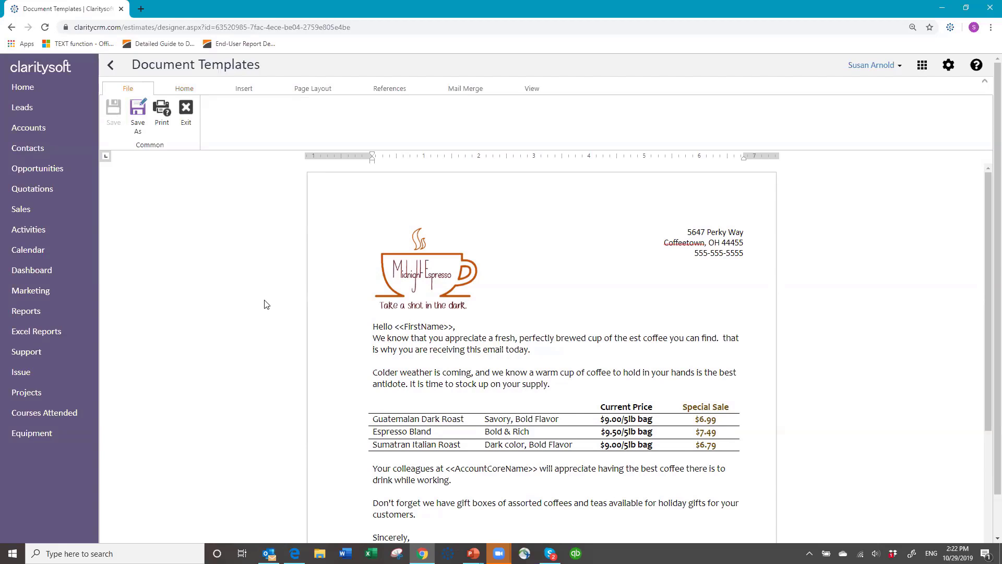
pyautogui.click(187, 111)
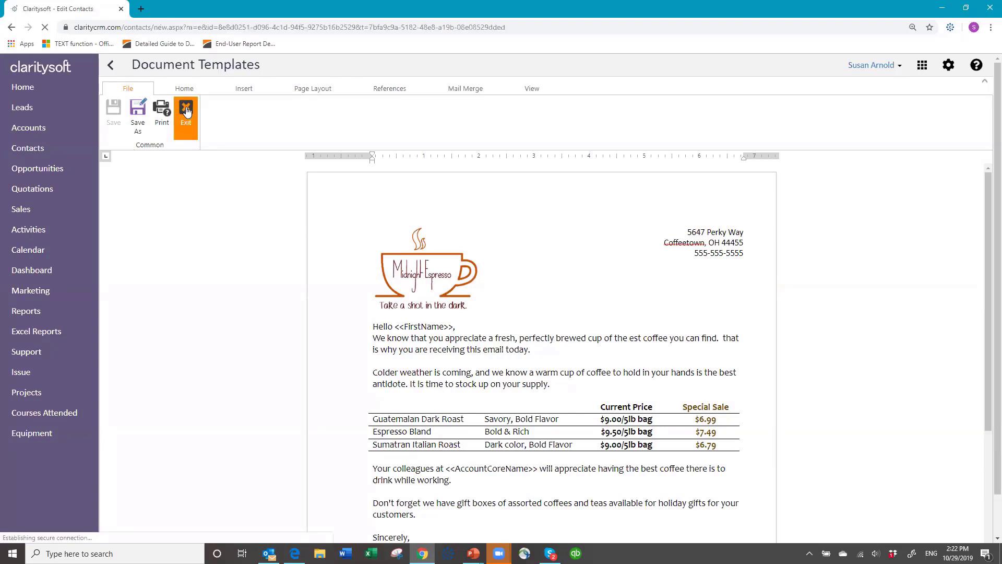
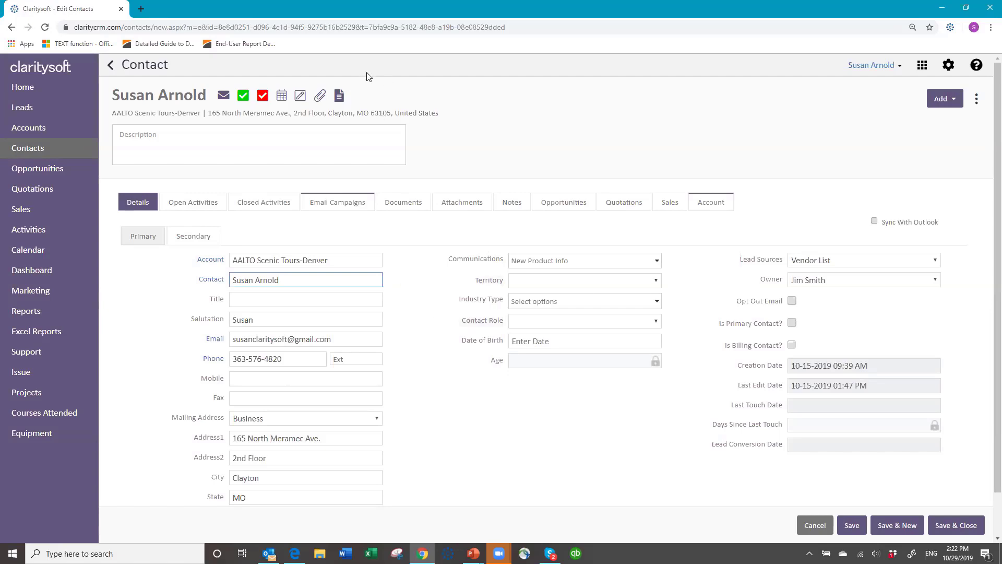
# Create a new document for the contact from the Coffee Special Sale template, named "AALTO Scenic tours coffee specials"
pyautogui.click(339, 96)
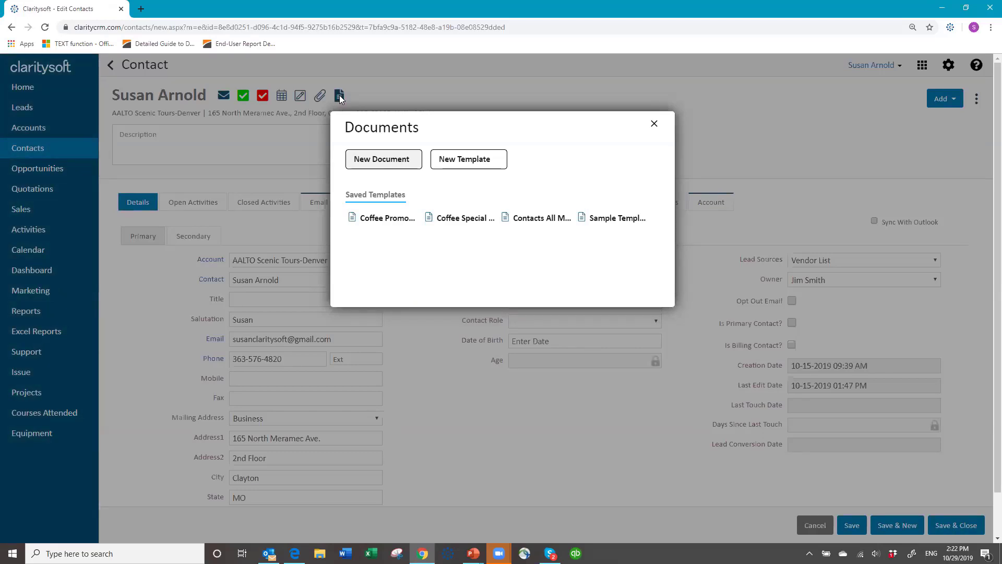
pyautogui.click(468, 219)
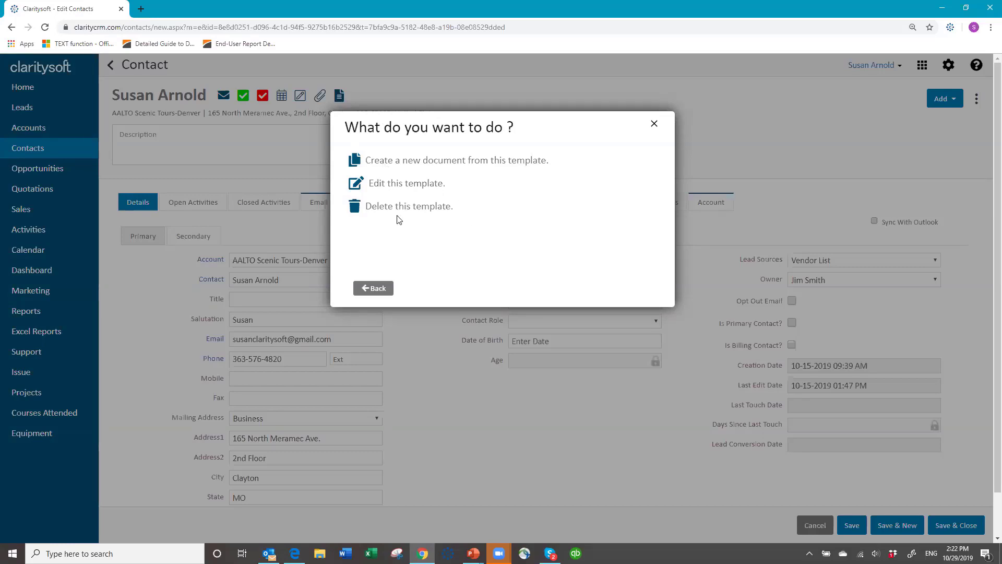
pyautogui.click(426, 165)
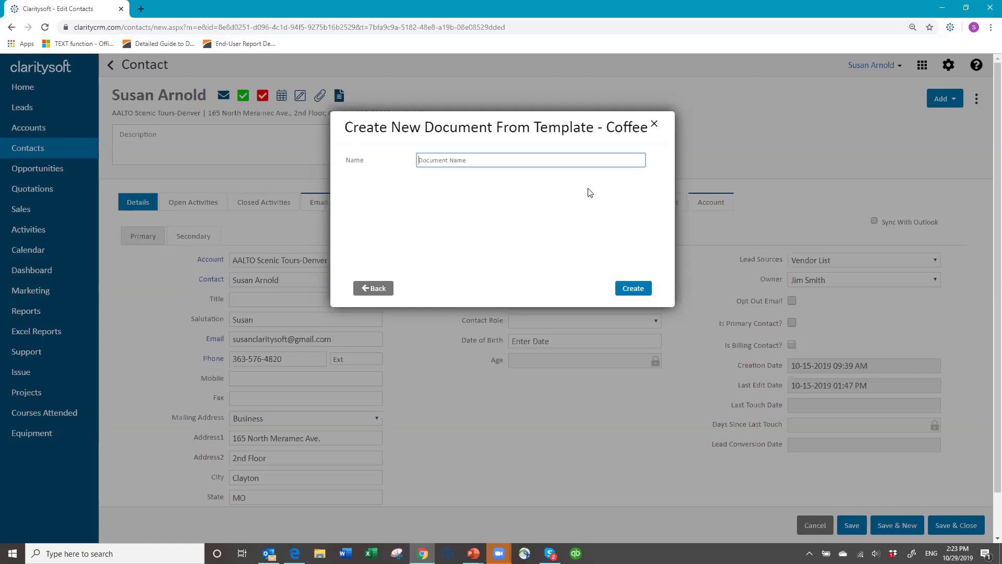
pyautogui.write('AALTO Scenic tours coffee specials')
pyautogui.click(628, 292)
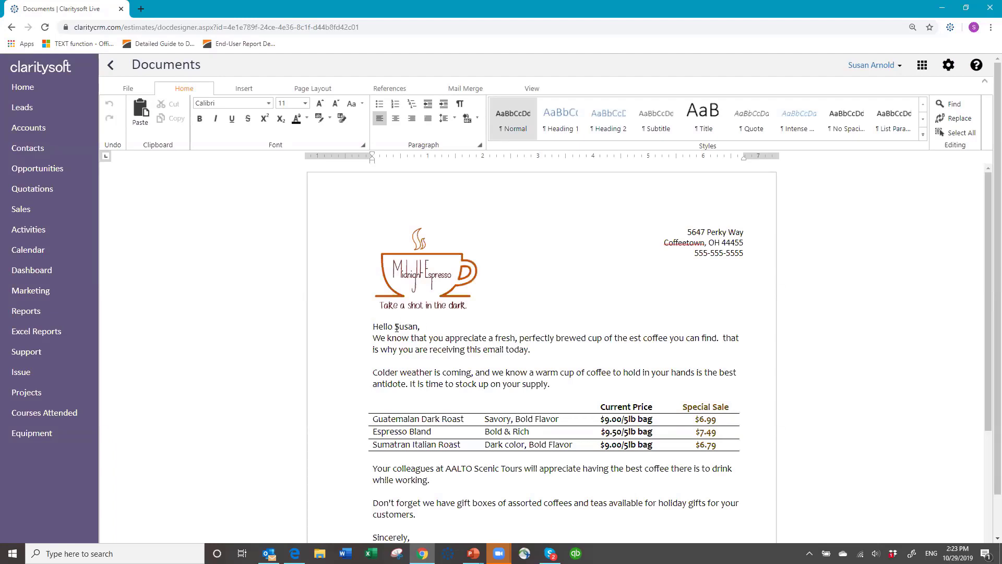
# Add a separate paragraph below the letter's opening paragraph reading "Type additional text for" followed by the contact's first name
pyautogui.moveTo(395, 327); pyautogui.dragTo(426, 326)
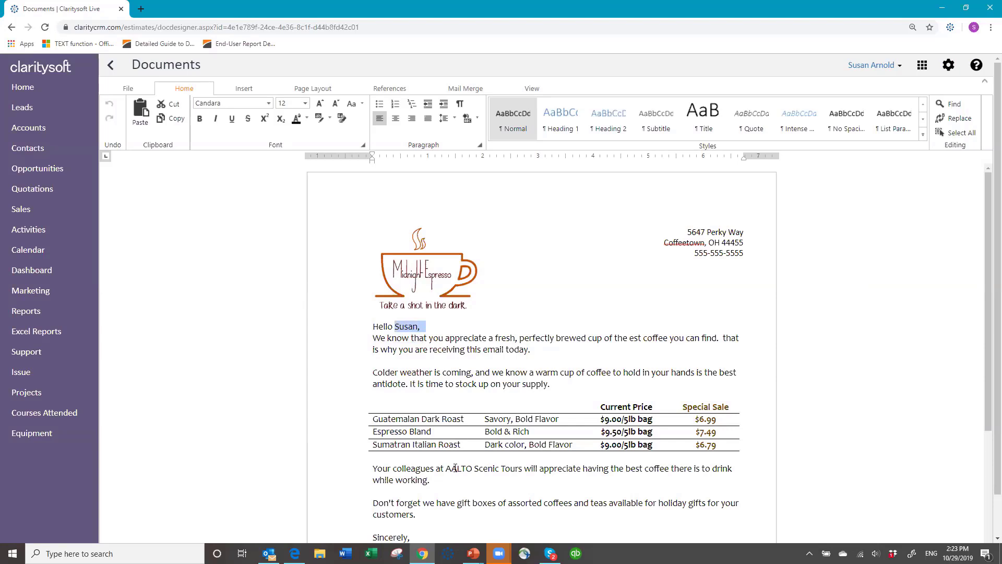
pyautogui.moveTo(446, 468); pyautogui.dragTo(522, 469)
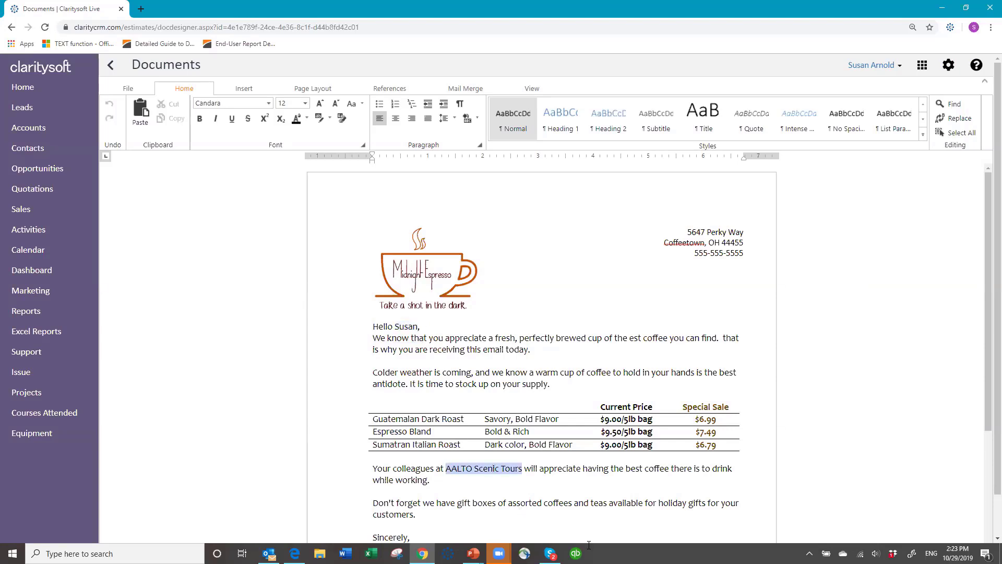
pyautogui.scroll(-4, 613, 443)
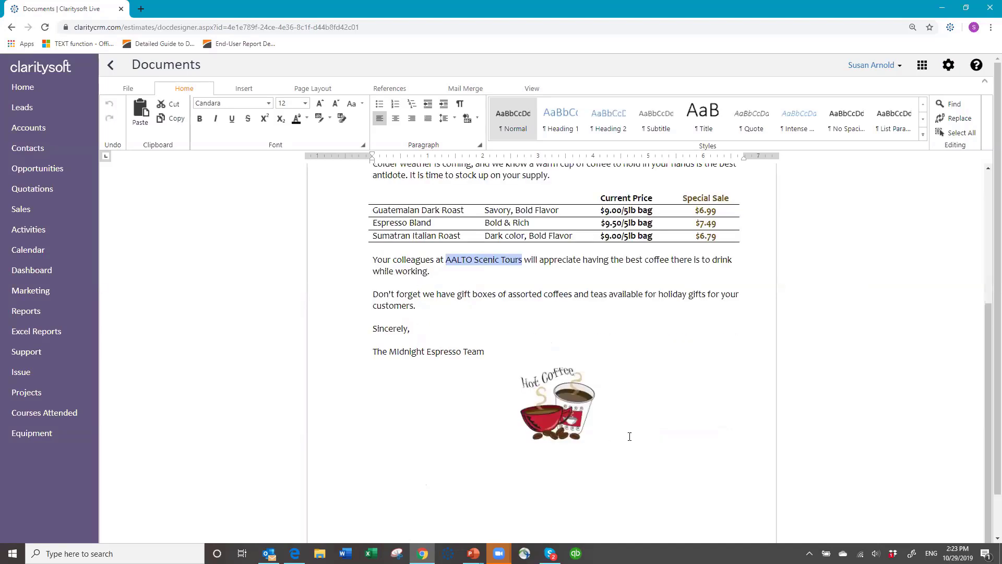
pyautogui.scroll(4, 630, 436)
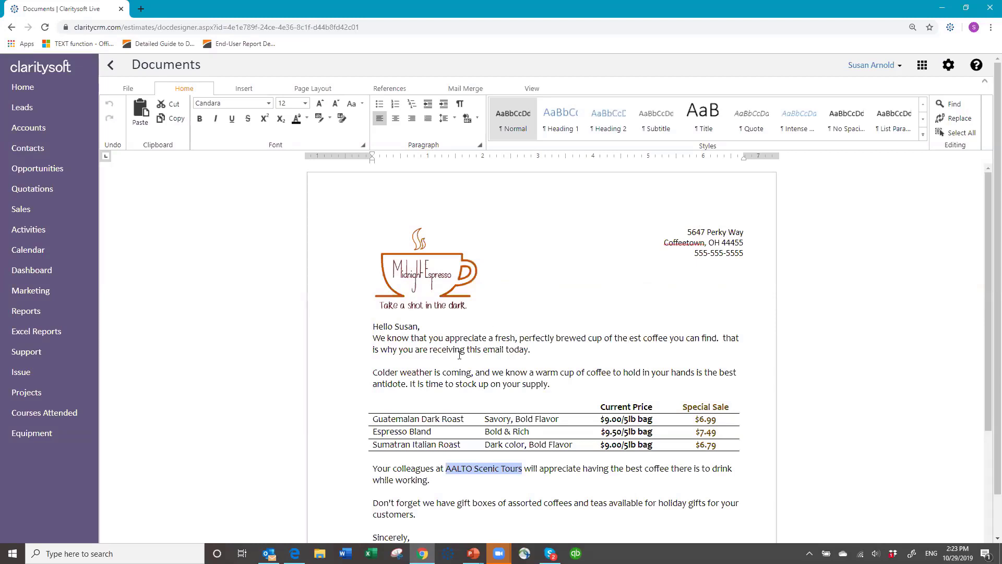
pyautogui.click(542, 349)
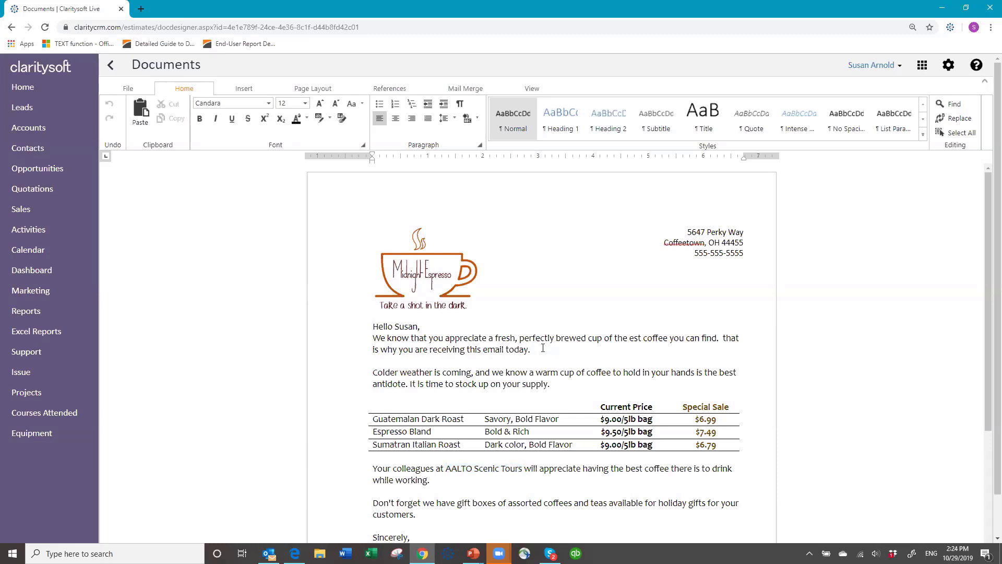
pyautogui.press('Return')
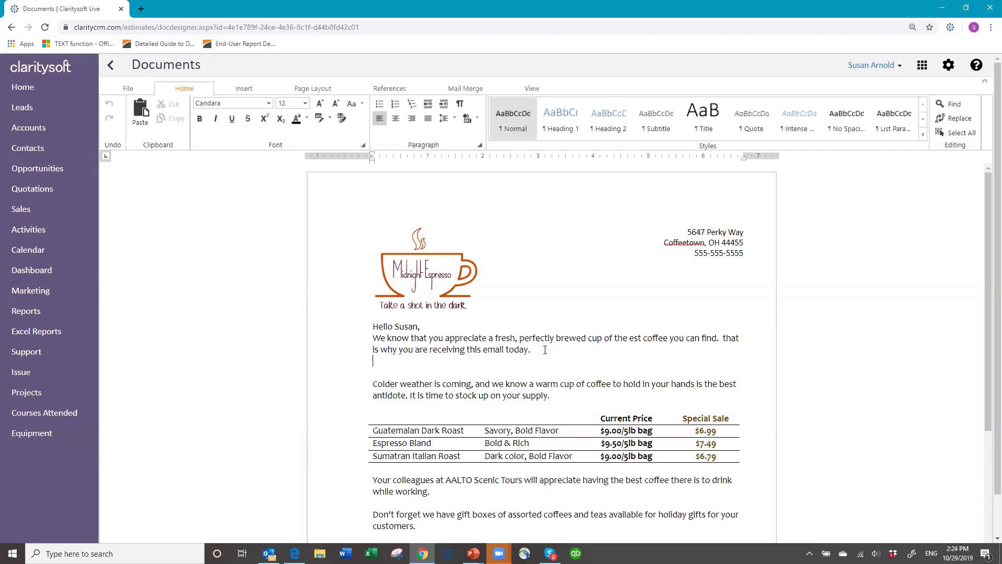
pyautogui.press('Return')
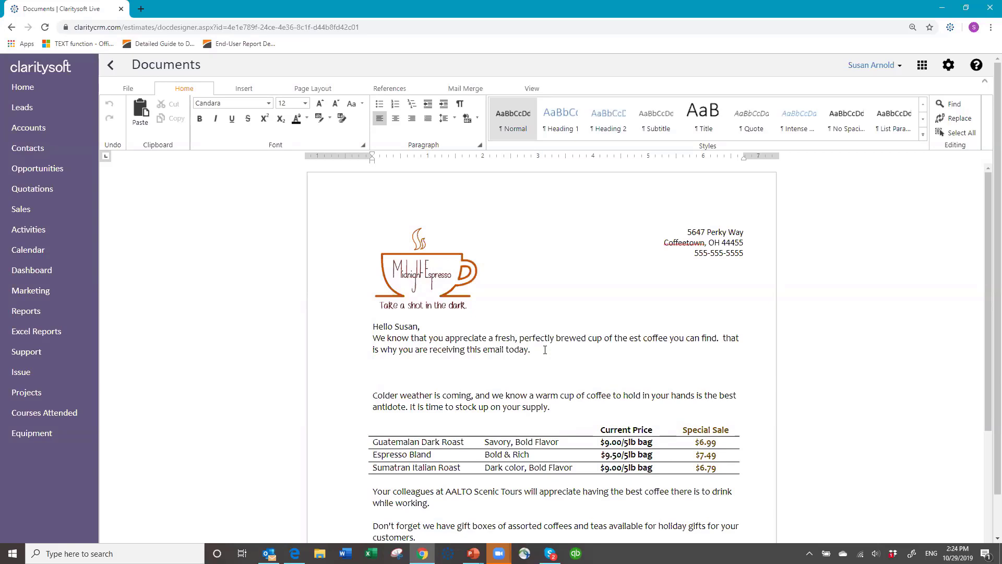
pyautogui.write('Type addi')
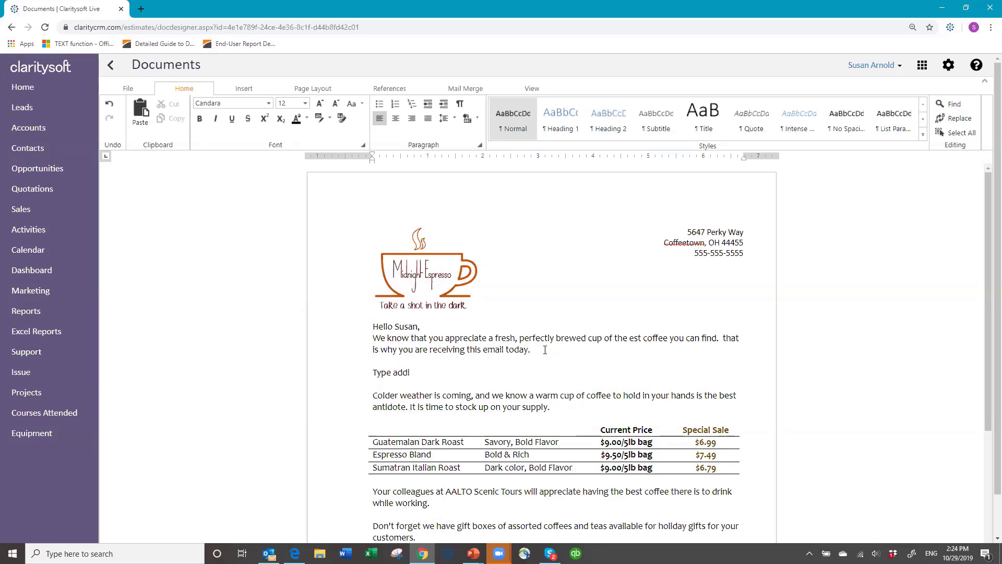
pyautogui.write('tional text for Susan.')
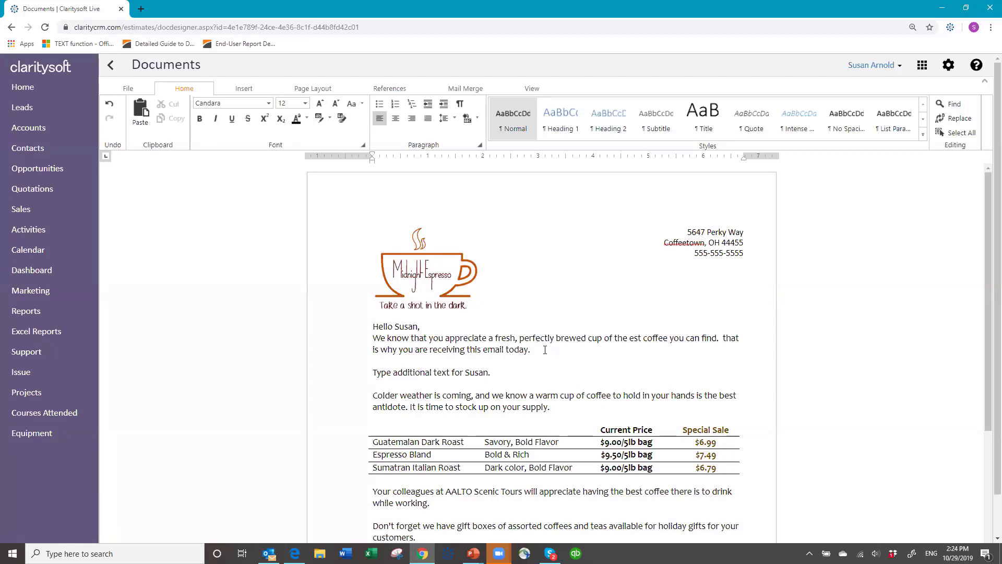
# Save the contact's document and exit the document designer
pyautogui.click(129, 89)
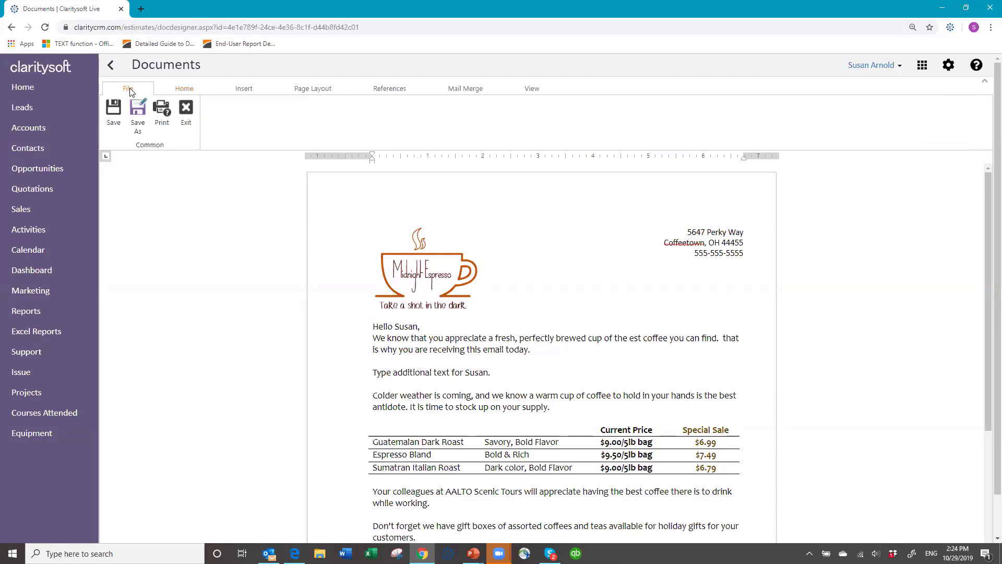
pyautogui.click(116, 113)
pyautogui.click(187, 114)
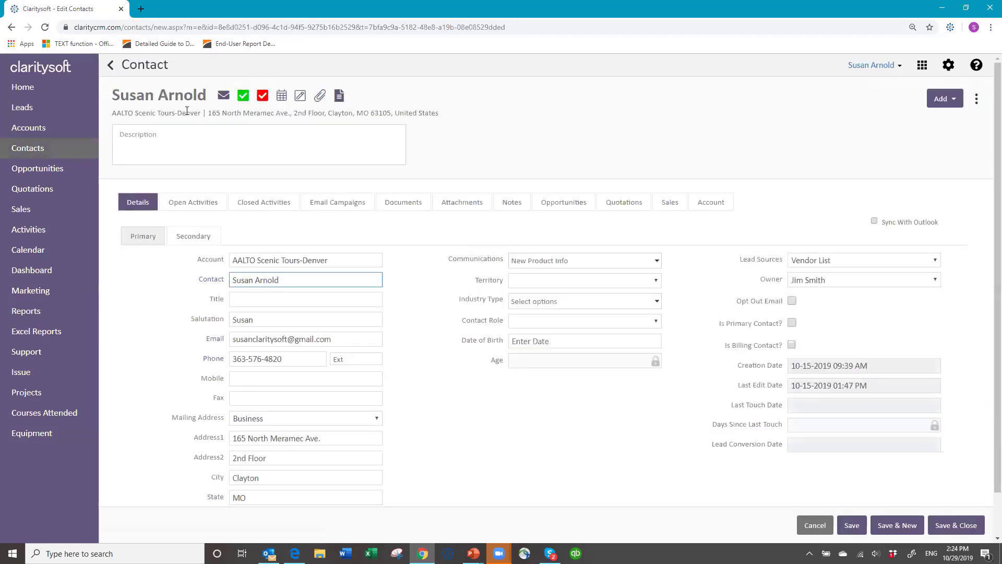
# Start an email to the contact from the "AALTO Scenic tours coffee specials" document, with the subject "Coffee specials"
pyautogui.click(400, 208)
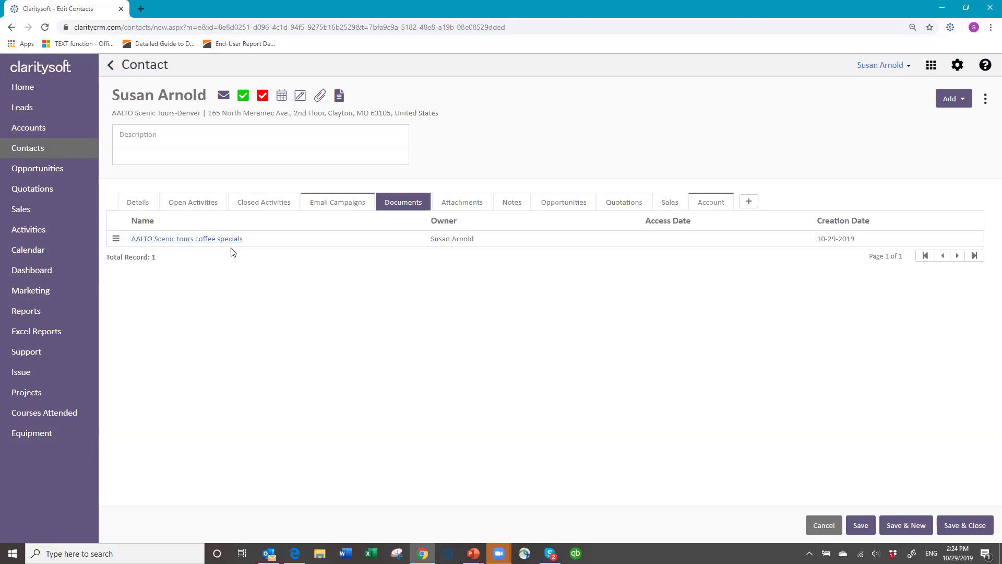
pyautogui.click(116, 240)
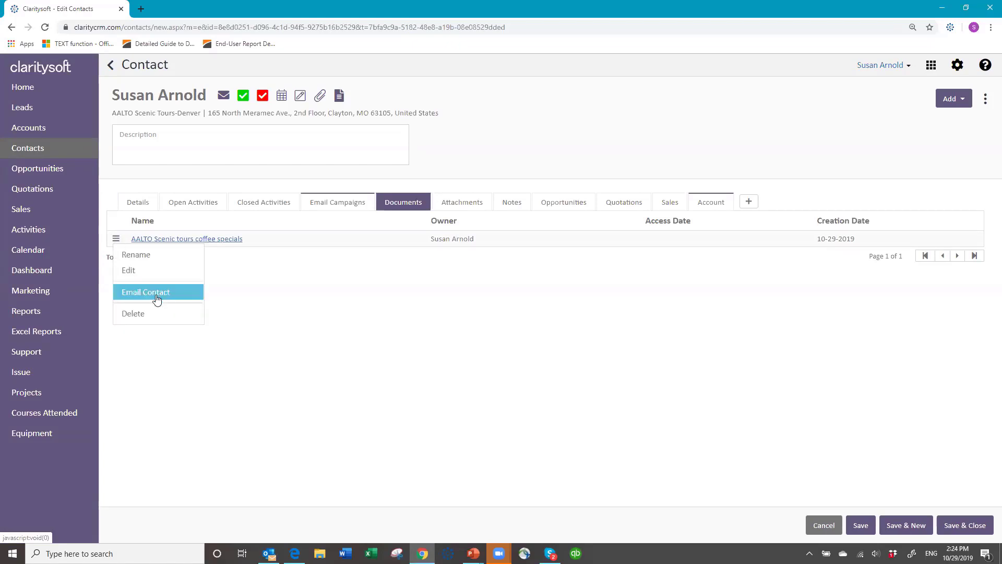
pyautogui.click(155, 295)
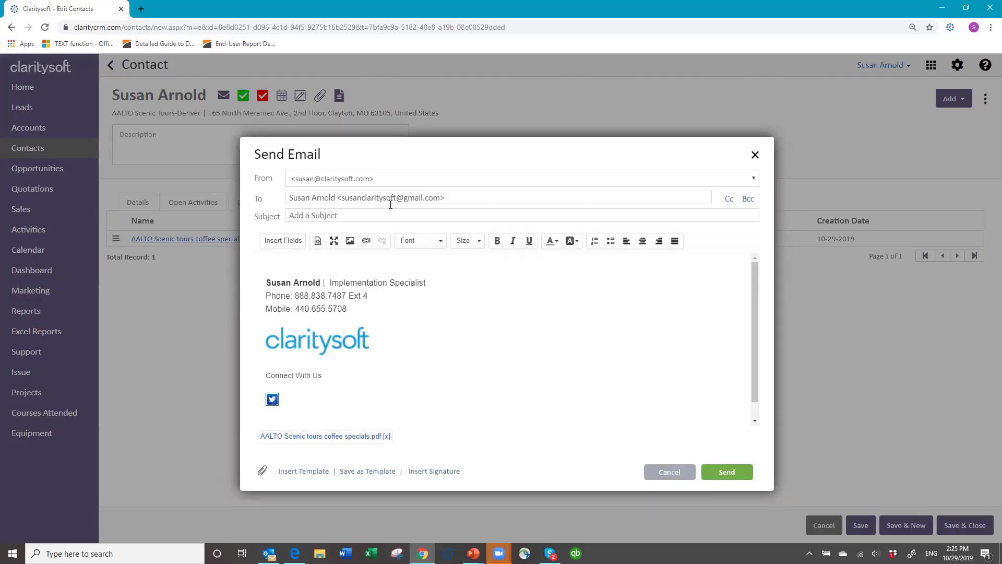
pyautogui.click(358, 214)
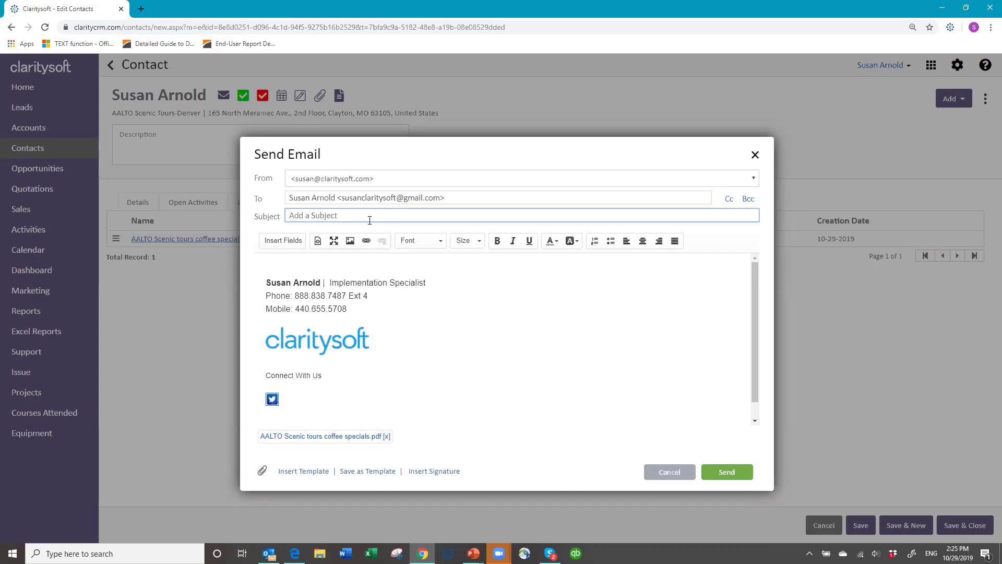
pyautogui.write('Coffee specials')
pyautogui.press('Tab')
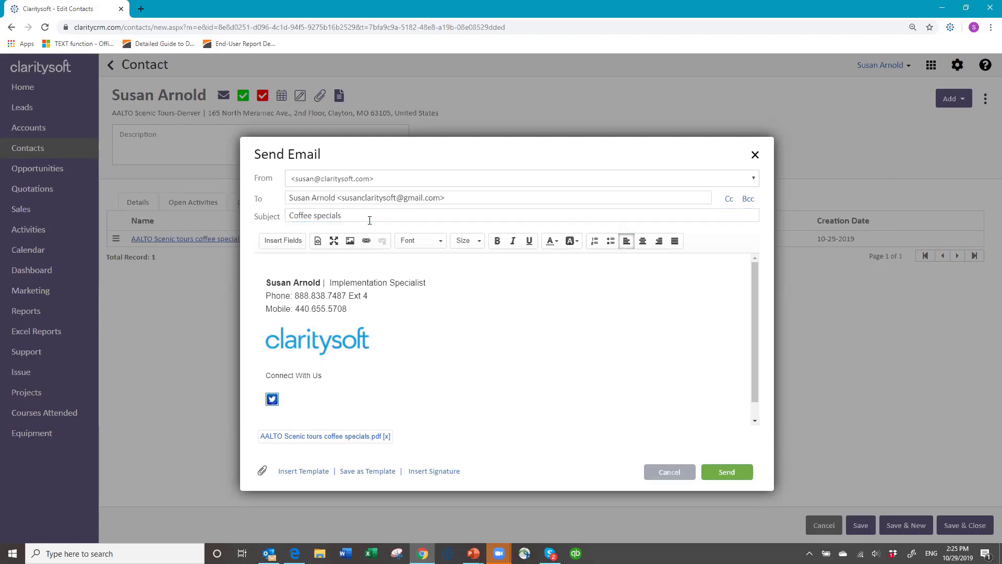
# Begin the email body with the greeting "Hello" followed by the First Name merge field and a comma
pyautogui.write('Heelo')
pyautogui.press('BackSpace')
pyautogui.press('BackSpace')
pyautogui.write('llo')
pyautogui.click(285, 241)
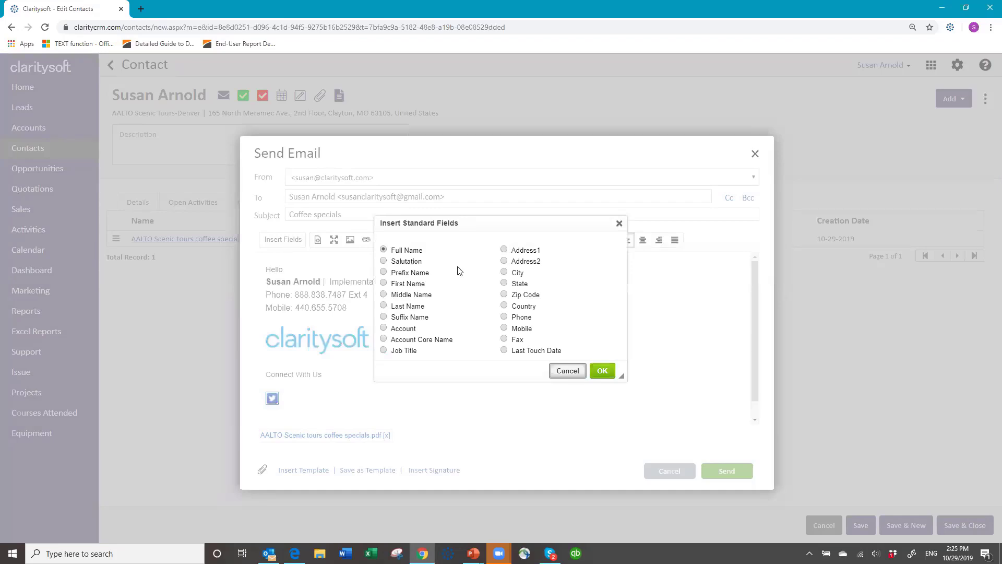
pyautogui.click(384, 283)
pyautogui.click(602, 372)
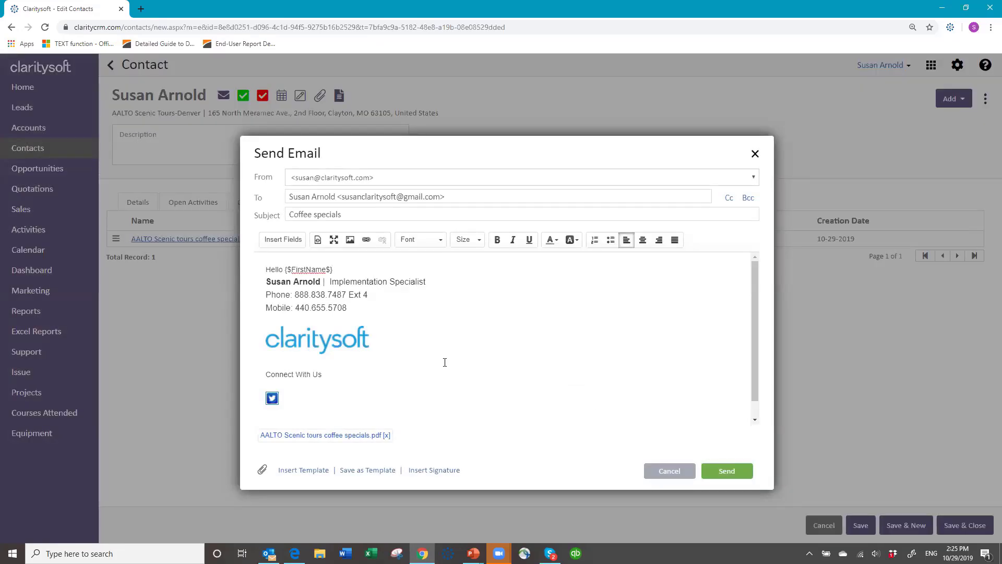
pyautogui.write(',')
pyautogui.press('Return')
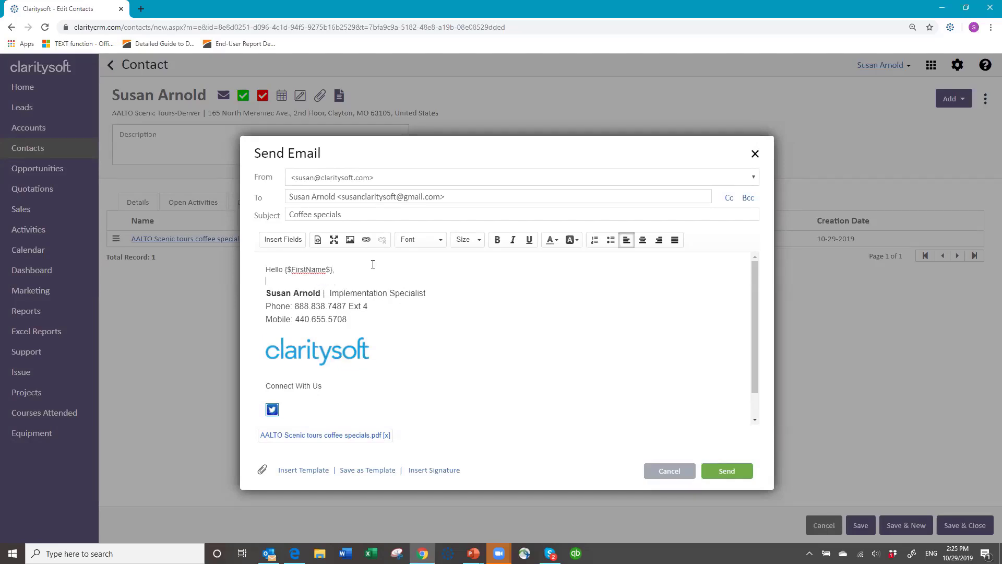
# Write "Please see the attached coffee specials." below the greeting and send the email
pyautogui.write('Please ssee the attached coffee specails\\\\')
pyautogui.press('BackSpace')
pyautogui.press('BackSpace')
pyautogui.press('BackSpace')
pyautogui.press('BackSpace')
pyautogui.press('BackSpace')
pyautogui.write('ials.')
pyautogui.press('Return')
pyautogui.press('Return')
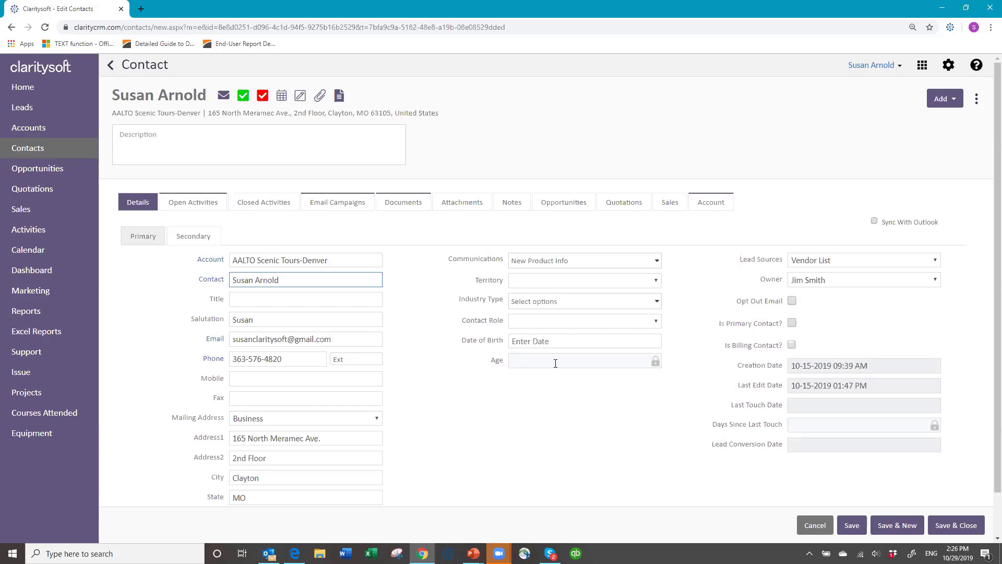
# Reopen the "AALTO Scenic tours coffee specials" document from the contact's documents to review it, and exit the designer
pyautogui.click(413, 208)
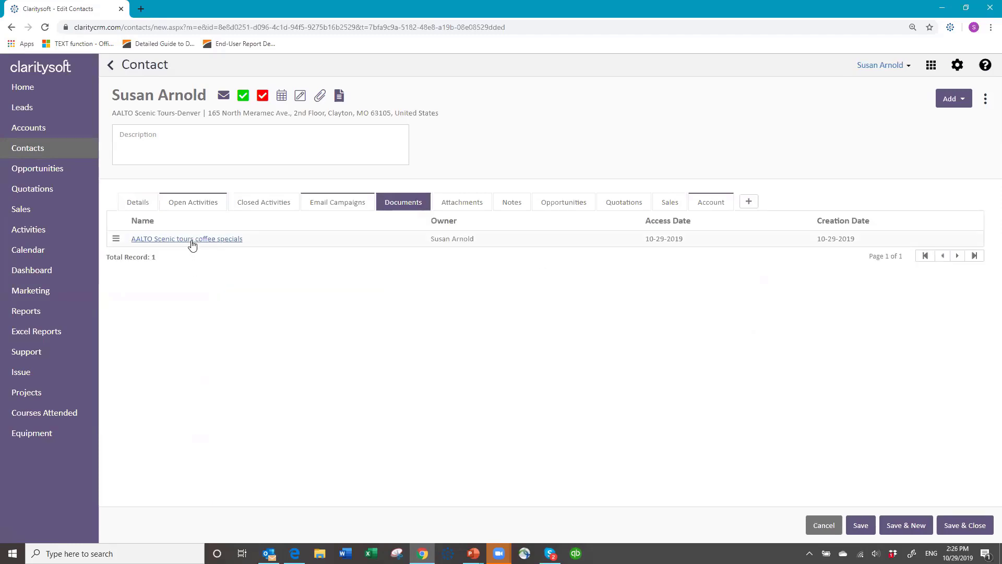
pyautogui.click(192, 240)
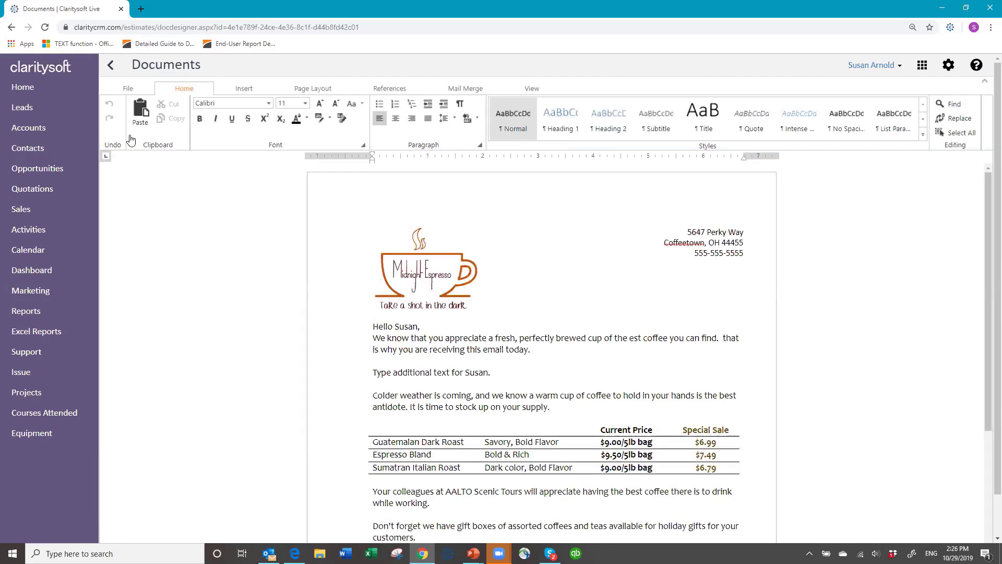
pyautogui.click(128, 91)
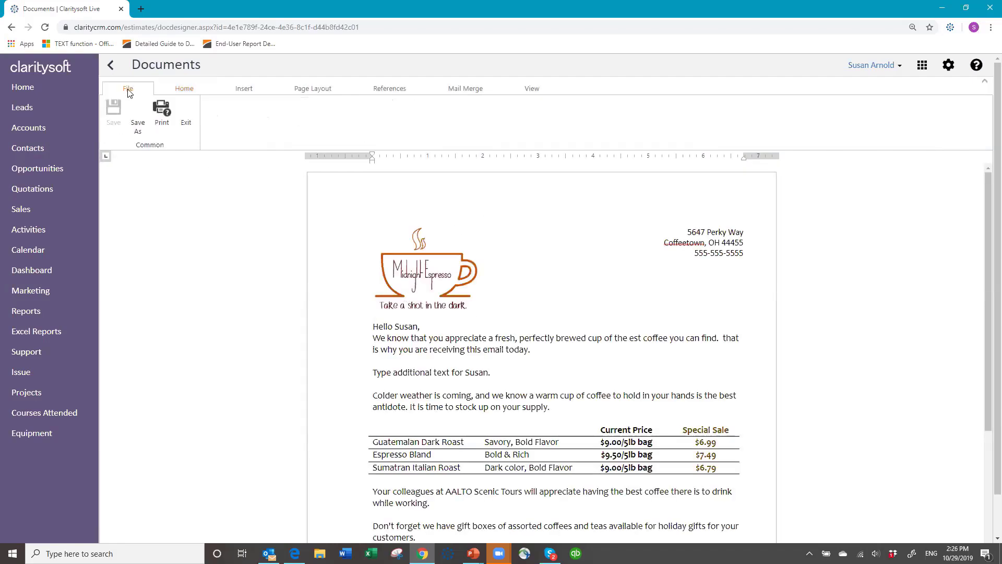
pyautogui.click(188, 110)
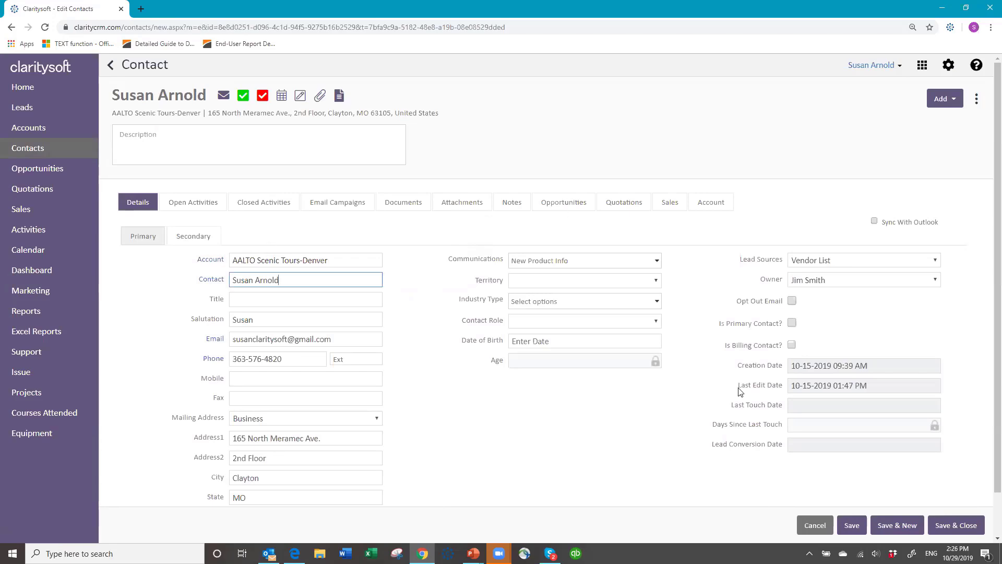
# Save and close the contact record, and filter the contacts list by New Product Info
pyautogui.click(960, 529)
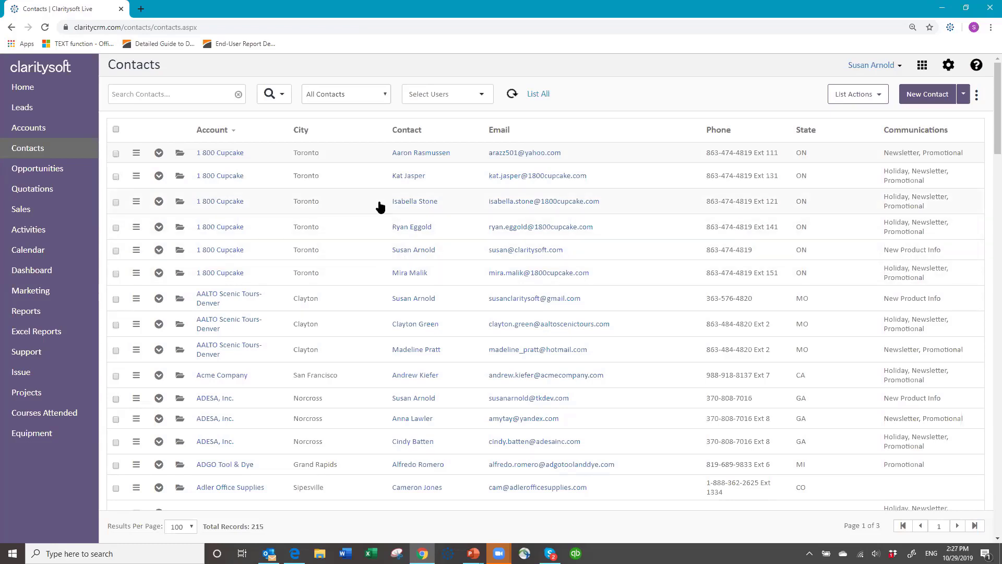
pyautogui.click(387, 97)
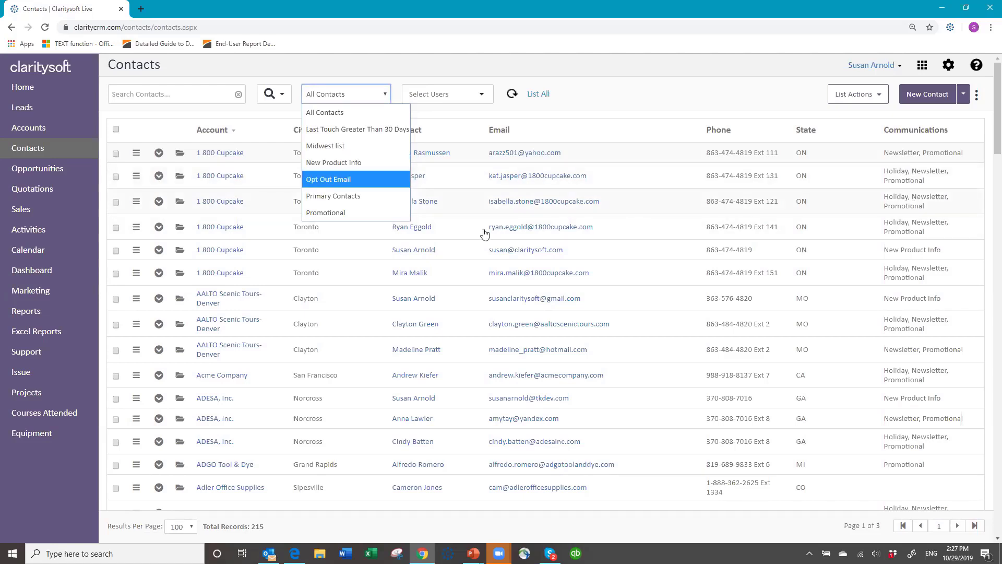
pyautogui.click(335, 163)
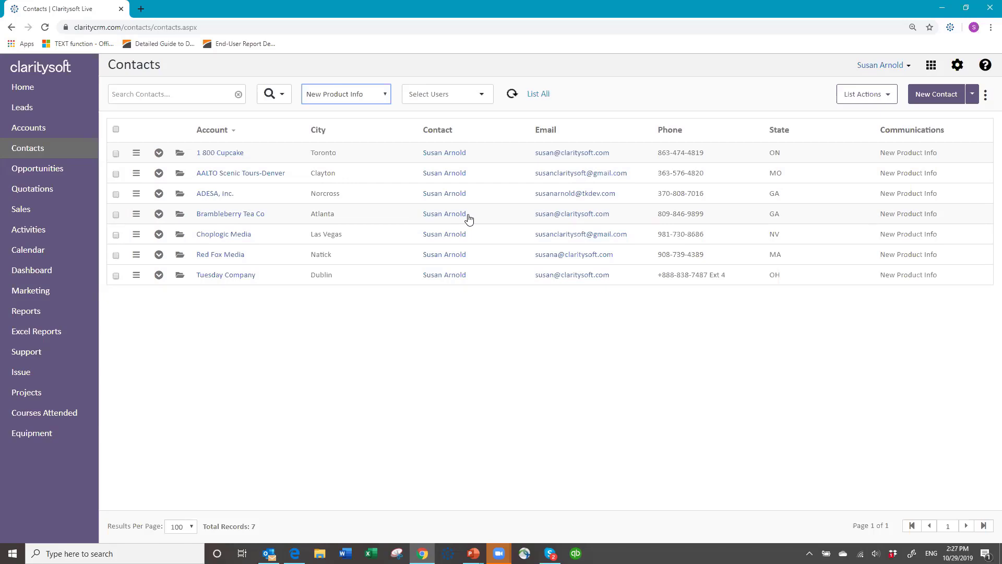
# Create documents for email from the "Coffee Special Sale" template for all filtered contacts, using the records marked as checked
pyautogui.click(116, 130)
pyautogui.click(888, 97)
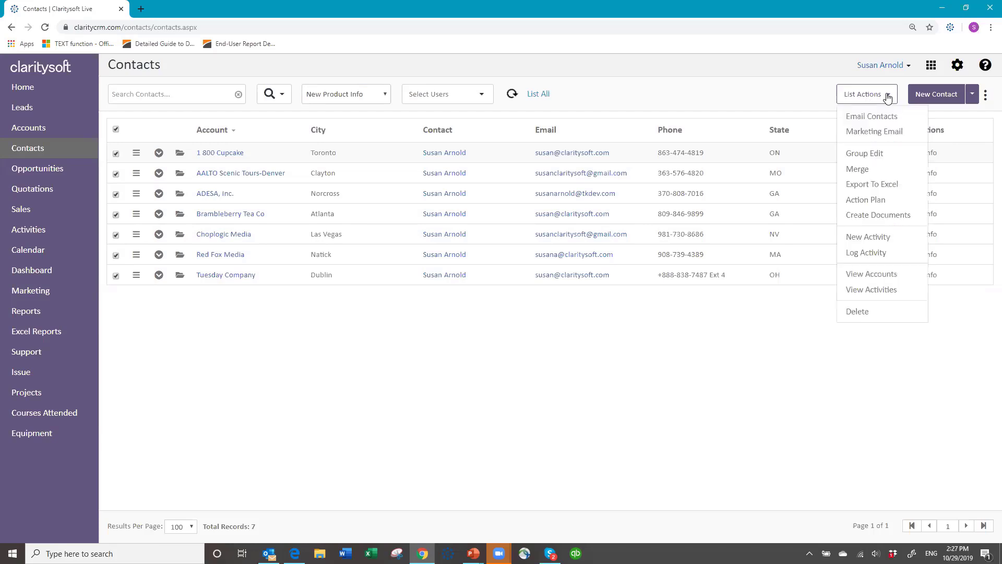
pyautogui.click(880, 218)
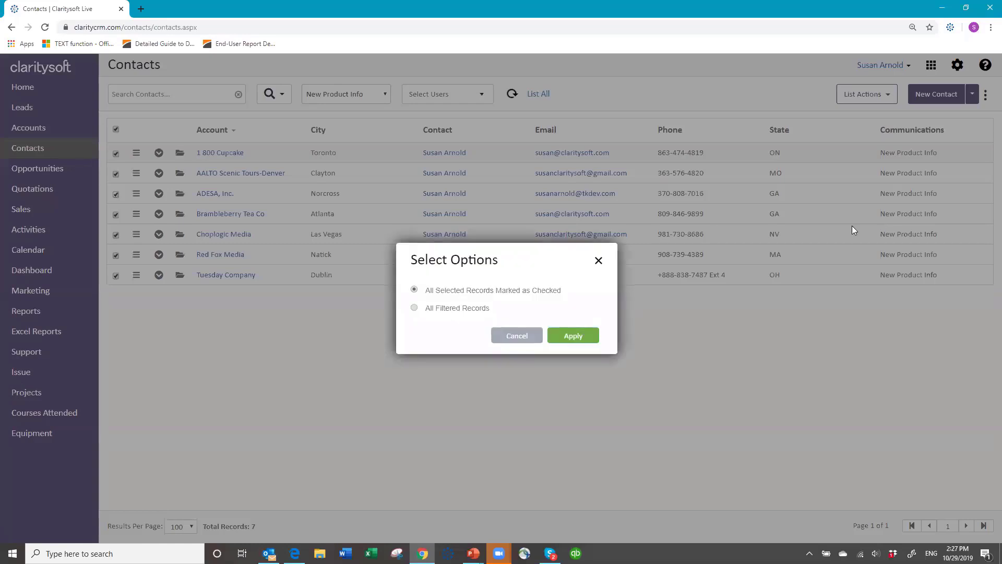
pyautogui.click(576, 337)
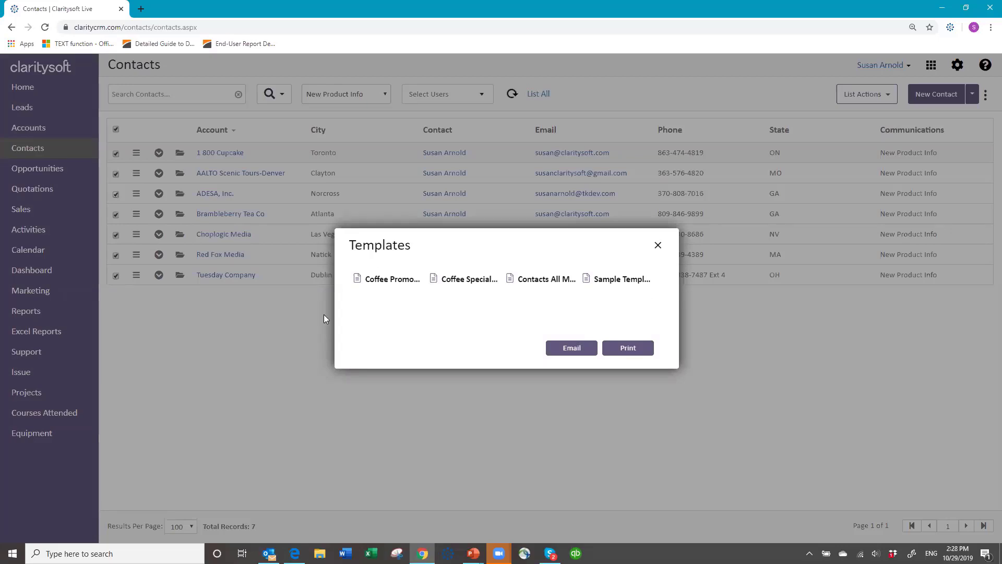
pyautogui.click(465, 288)
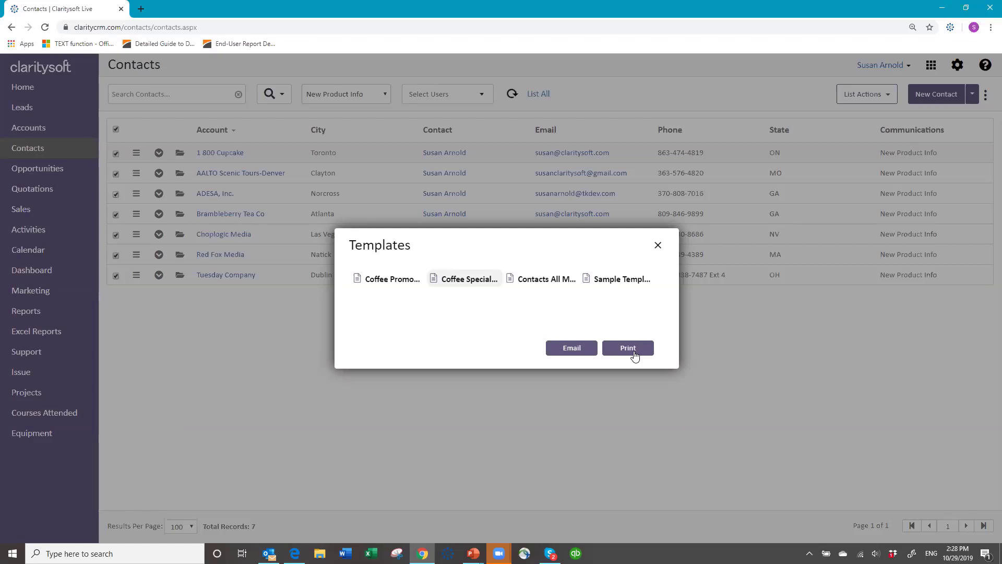
pyautogui.click(568, 352)
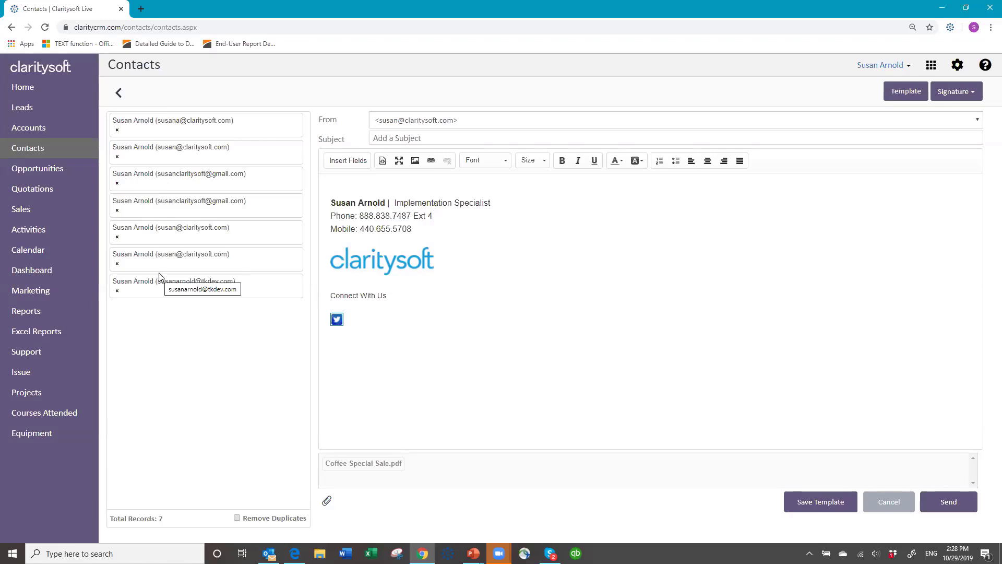
# Set the email subject to "Coffee Specials" and add blank lines above the signature in the body
pyautogui.click(431, 138)
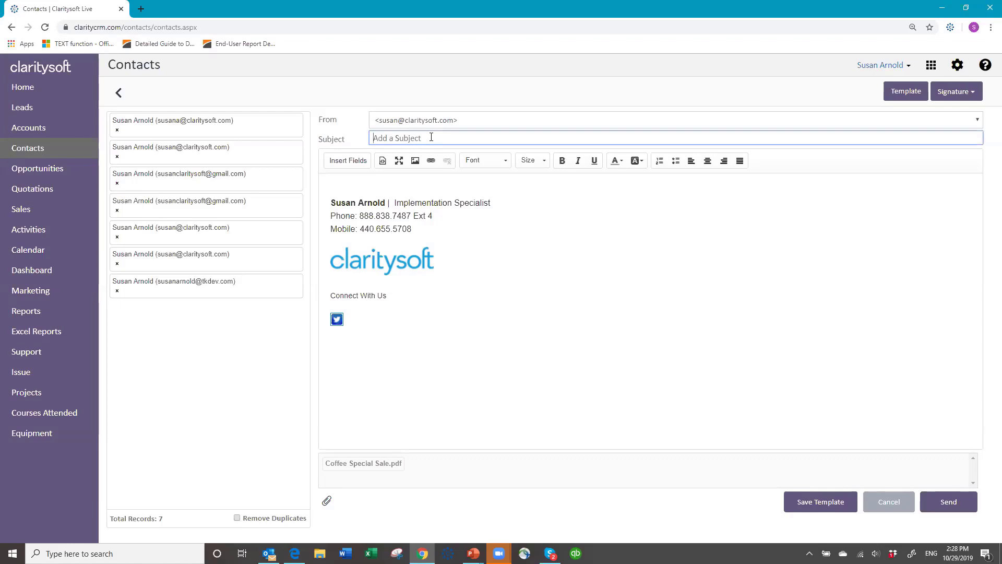
pyautogui.write('Coffee Specials')
pyautogui.click(340, 182)
pyautogui.press('Return')
pyautogui.press('Return')
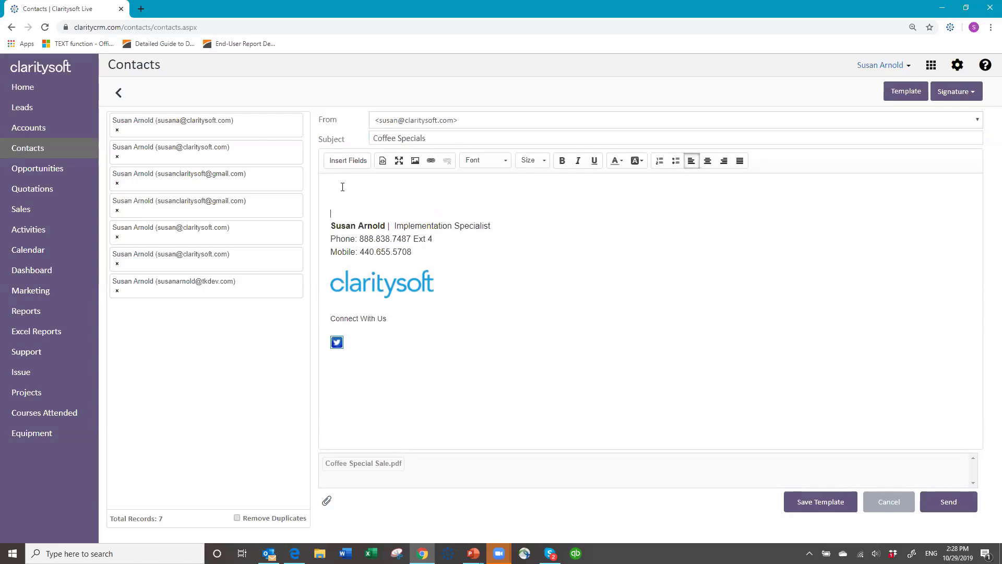
# Write "Hello" with the First Name merge field and a comma, add "Coffee specials" on the line below, and send the email
pyautogui.write('Hello')
pyautogui.click(357, 163)
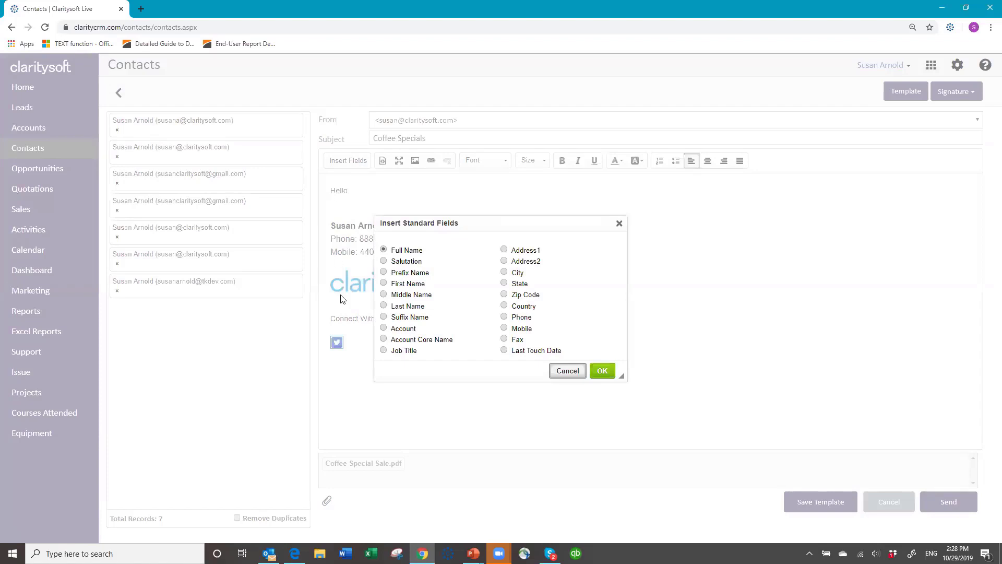
pyautogui.click(389, 283)
pyautogui.click(603, 372)
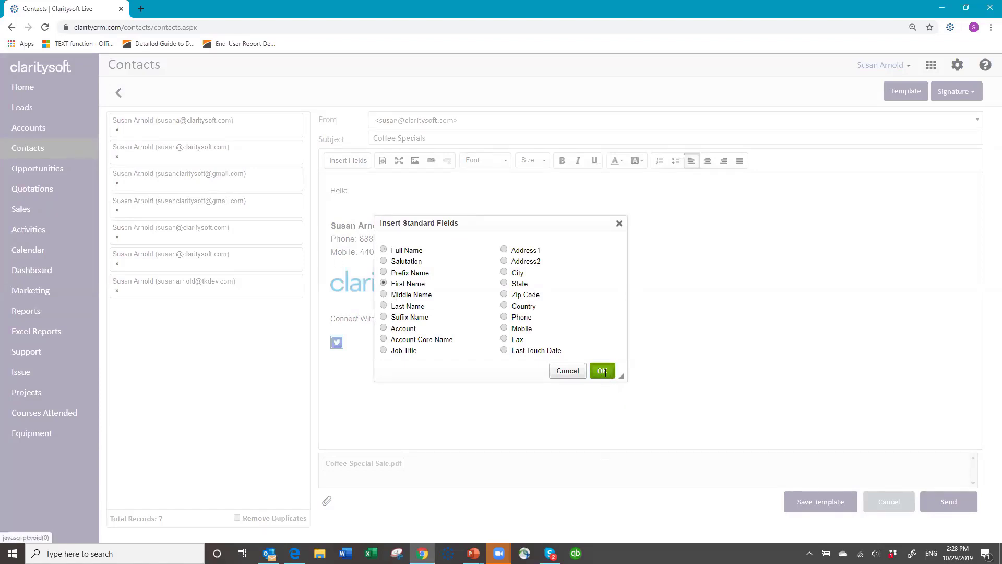
pyautogui.write(',')
pyautogui.press('Return')
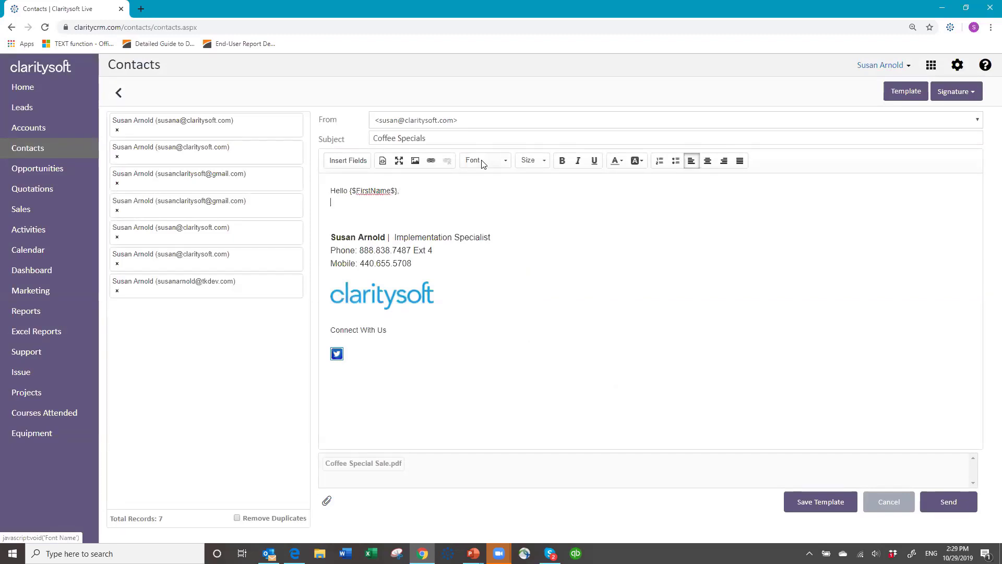
pyautogui.write('Coffee specialspeaials')
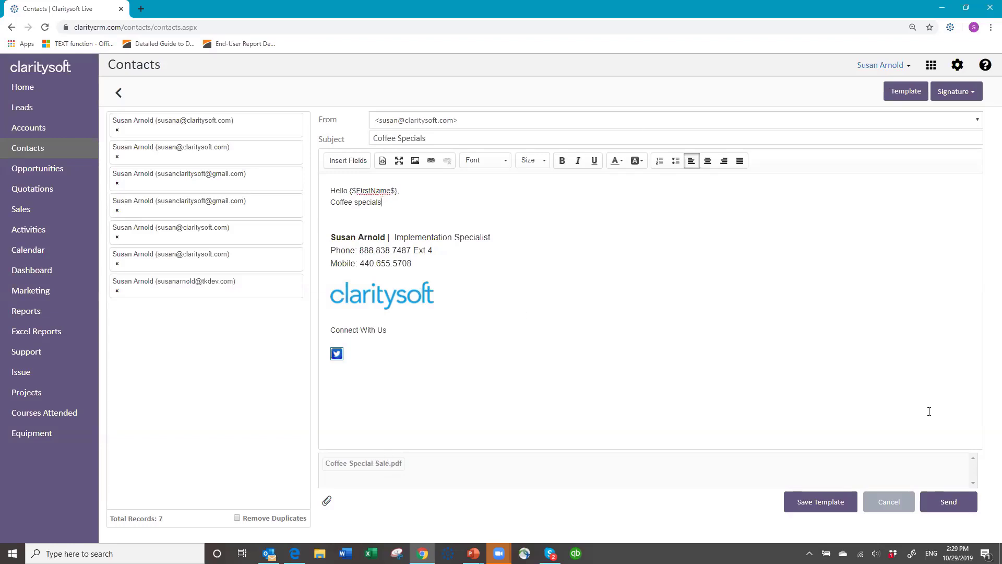
pyautogui.click(947, 507)
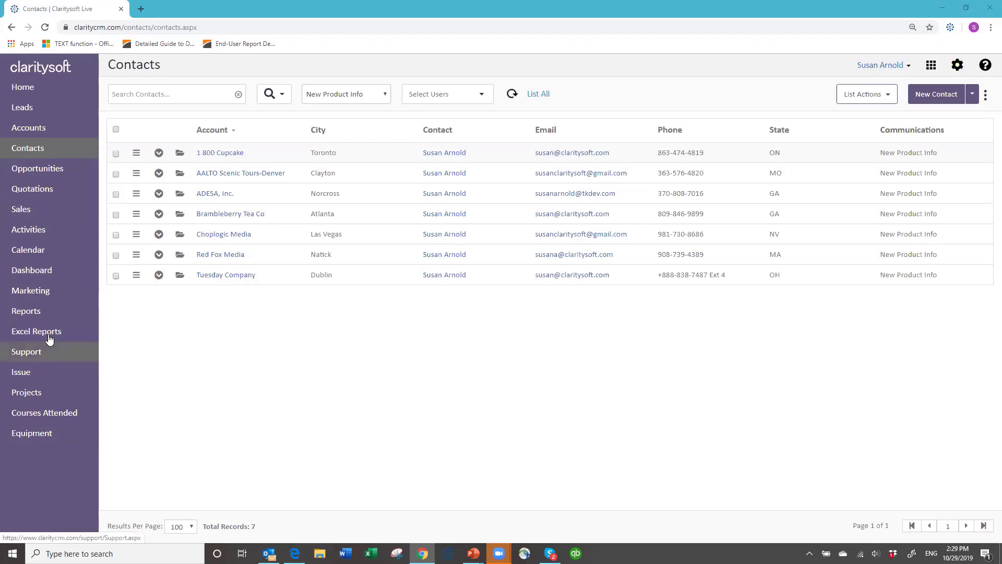
# Open the sales list, filter it to This Year, and sort it by Service Contract Date
pyautogui.click(22, 210)
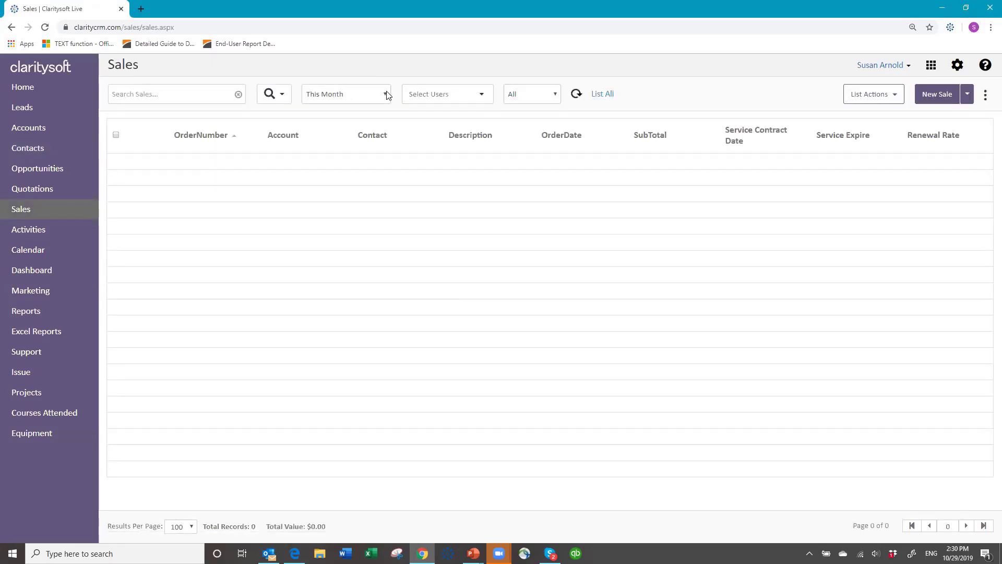
pyautogui.click(387, 94)
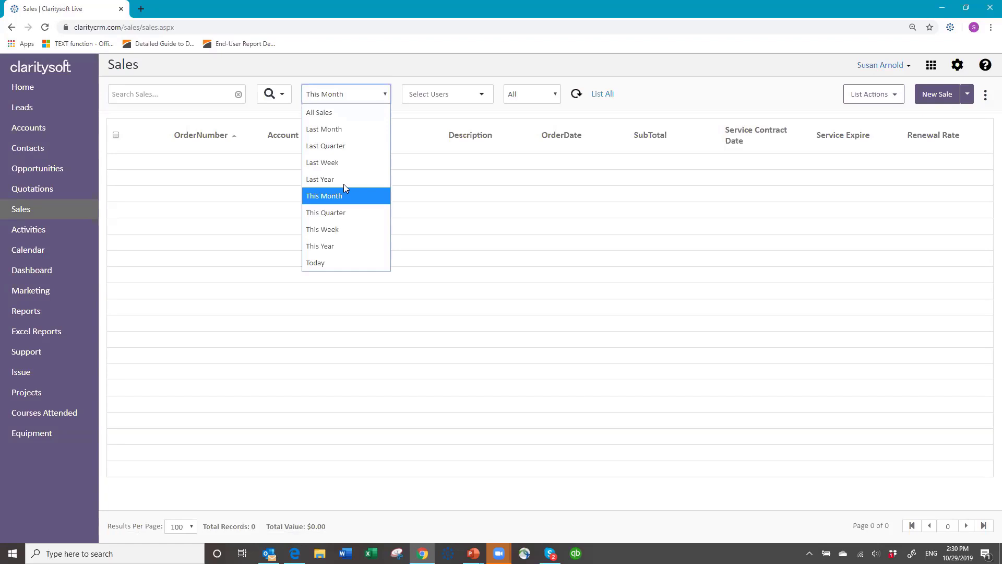
pyautogui.click(346, 248)
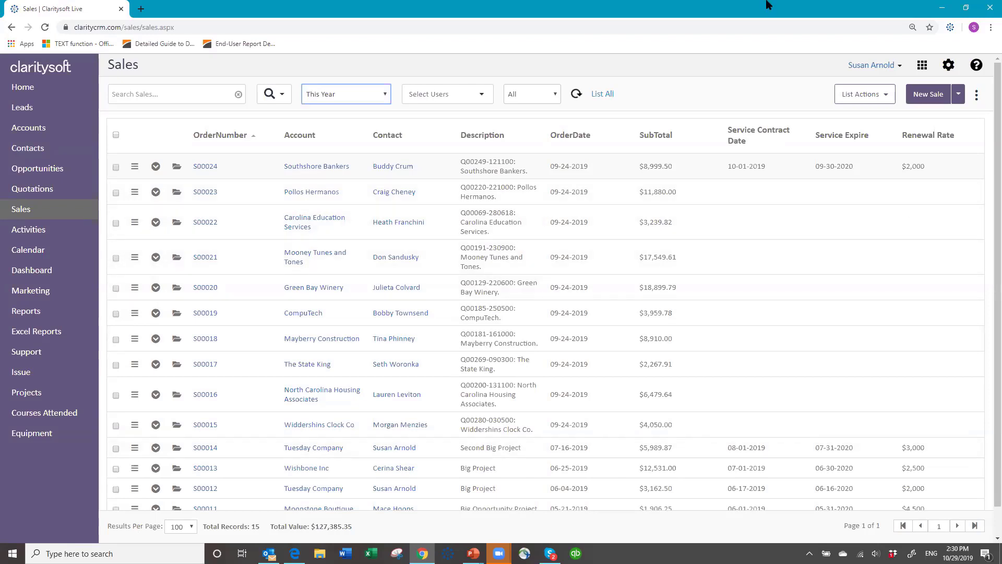
pyautogui.click(756, 136)
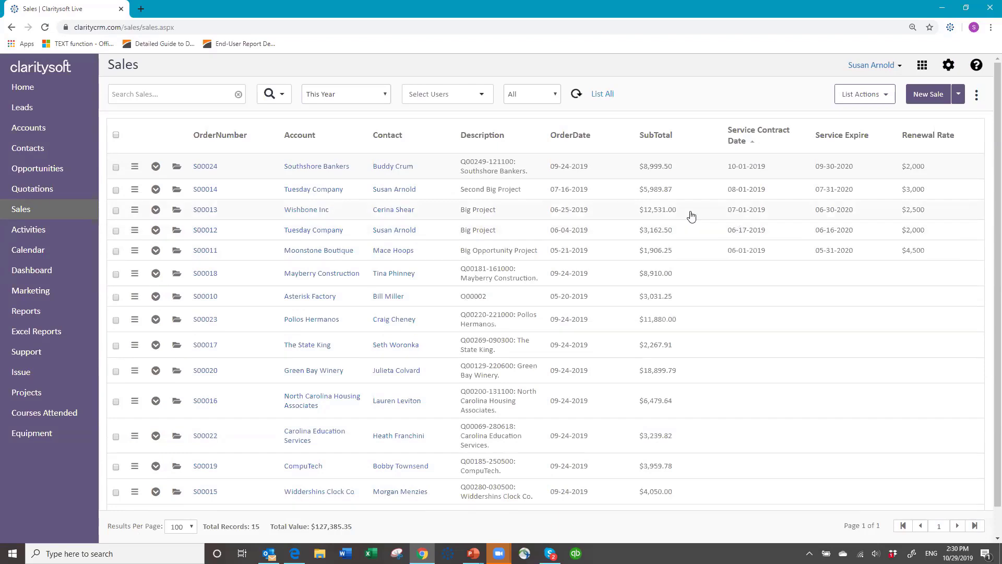
# Open the Wishbone Inc "Big Project" sale and create a document template named "new Service agreement" from it
pyautogui.click(176, 211)
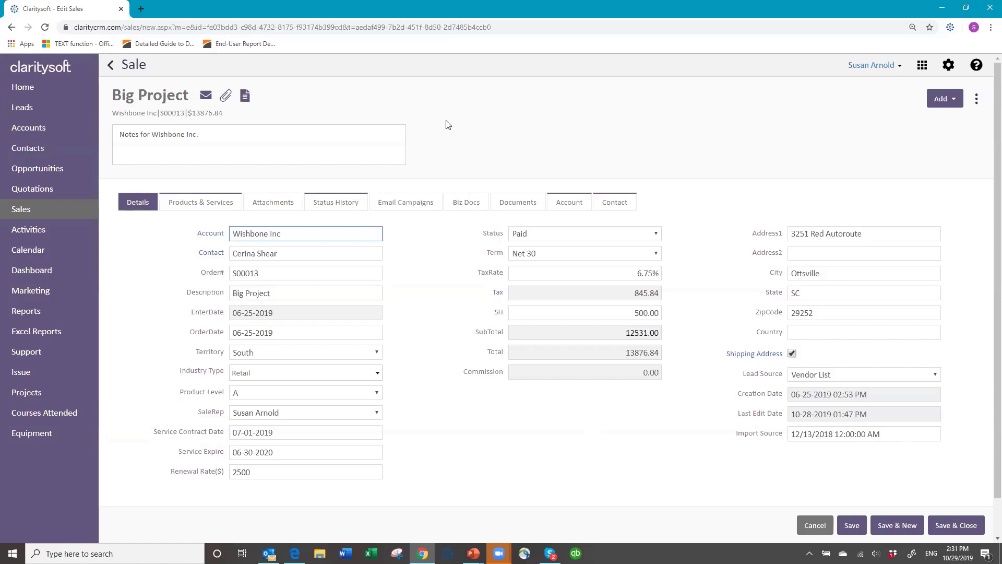
pyautogui.click(246, 97)
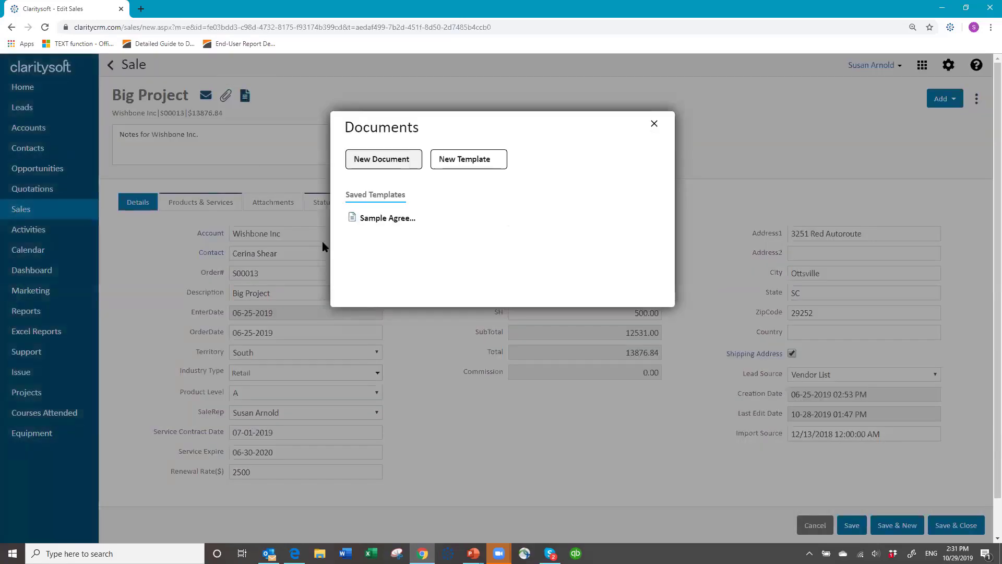
pyautogui.click(477, 160)
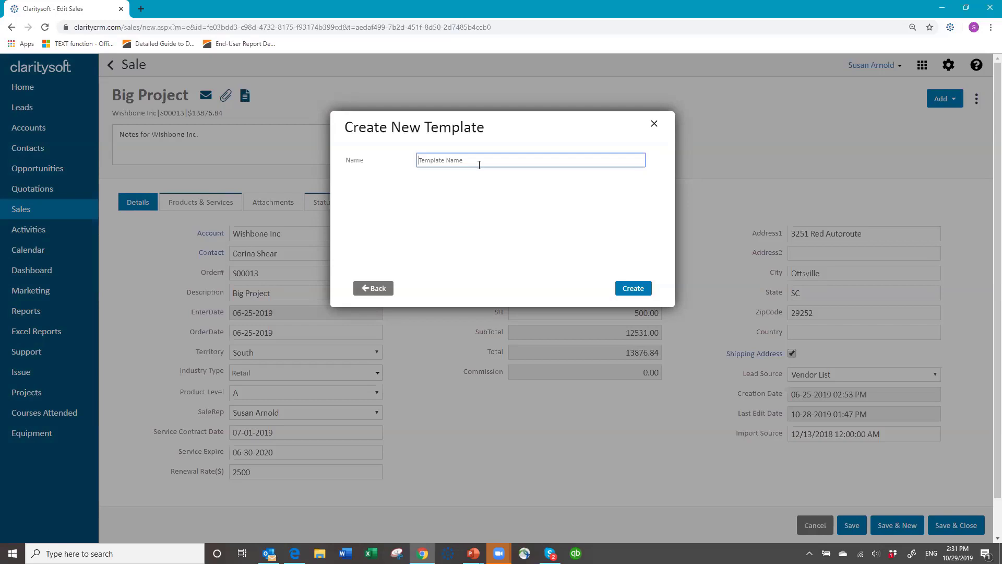
pyautogui.write('new Service agreement')
pyautogui.click(633, 289)
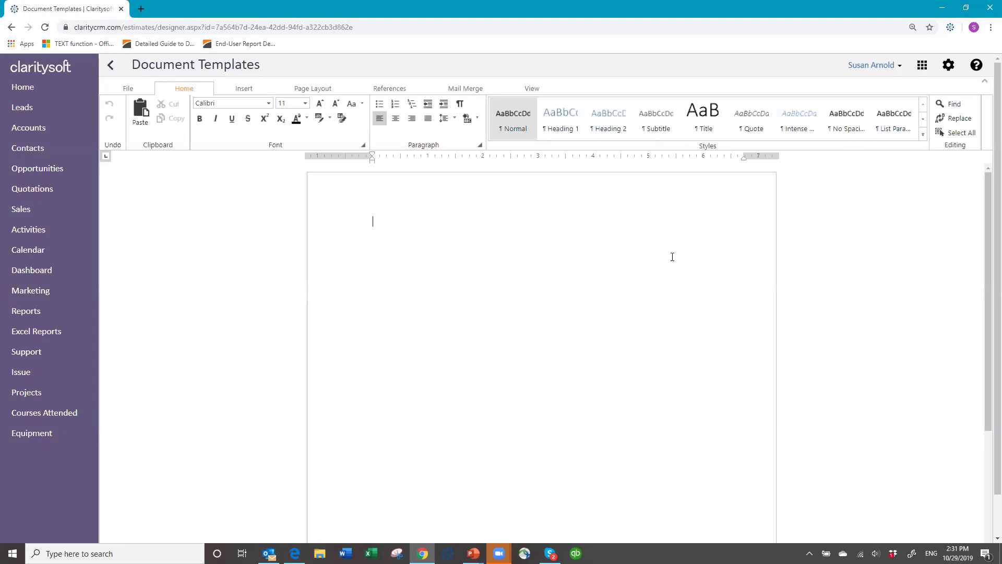
# Write "Service Agreement" as the first line of the blank template and "This is an" on the line below
pyautogui.write('Service Agr')
pyautogui.write('eement ')
pyautogui.write('The')
pyautogui.press('BackSpace')
pyautogui.write('is is an')
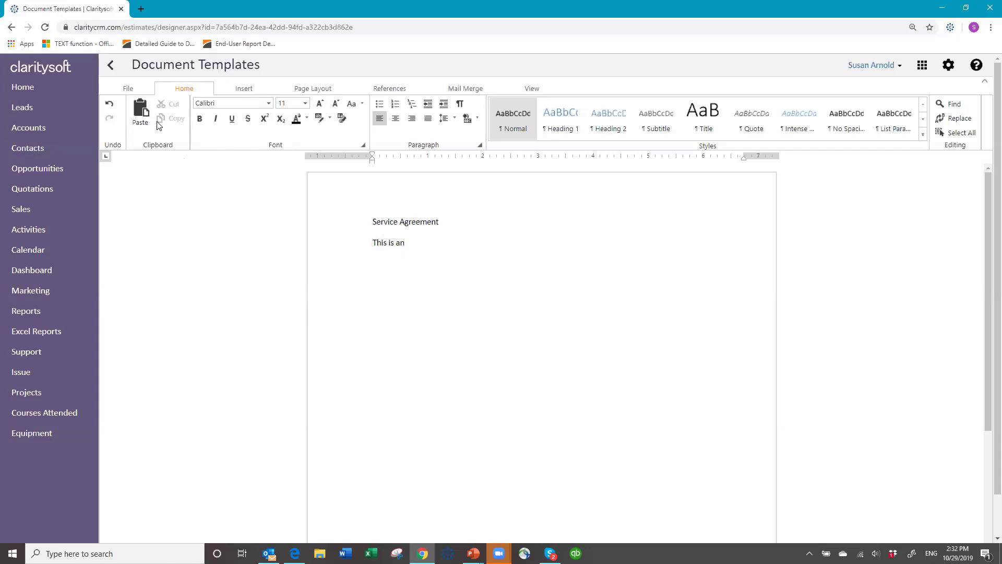
# Exit the template designer without saving the text and return to the sale record
pyautogui.click(130, 89)
pyautogui.click(187, 114)
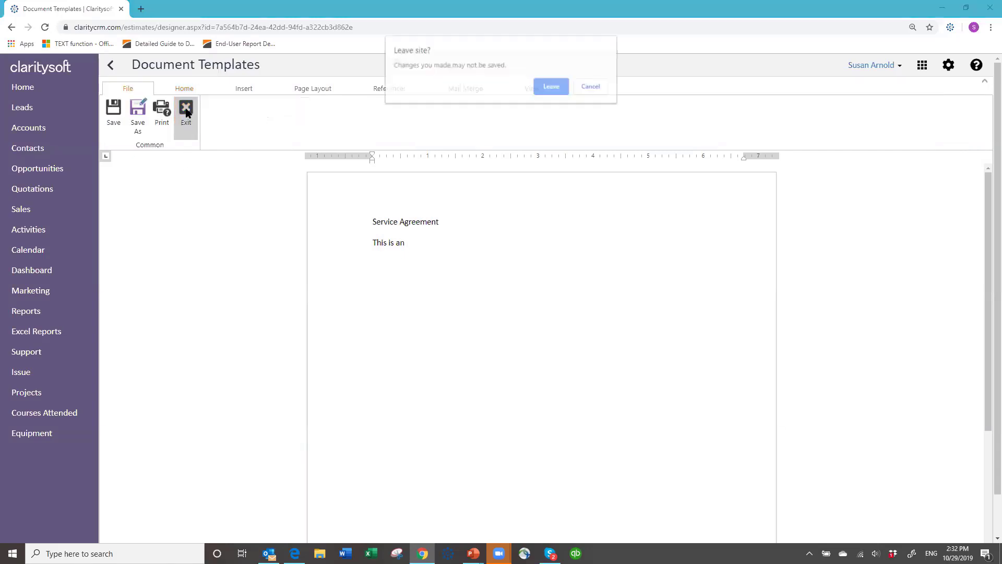
pyautogui.click(552, 86)
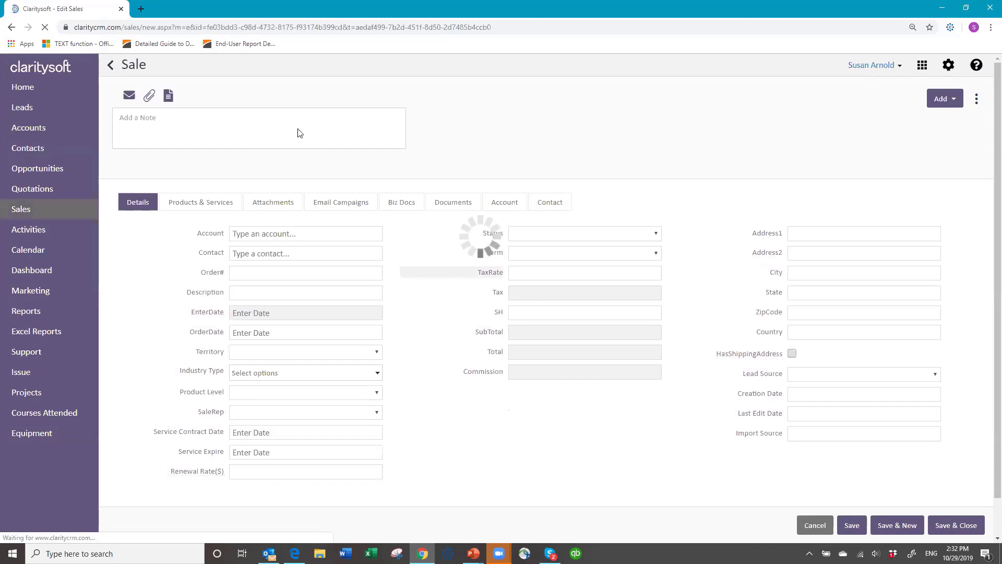
# Open the saved "Sample Agreement" template for editing and review its customer name, signature and date lines
pyautogui.click(246, 97)
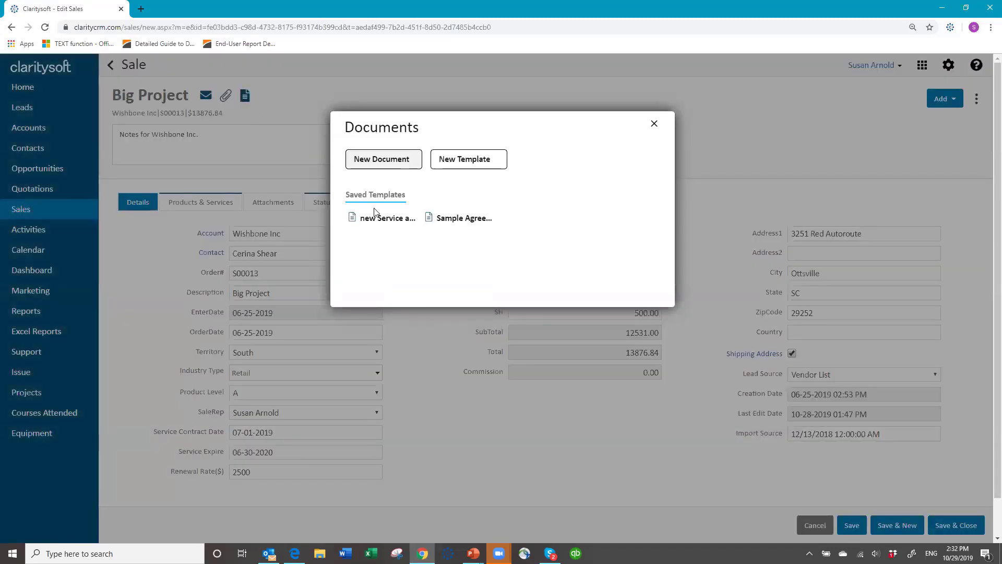
pyautogui.click(460, 218)
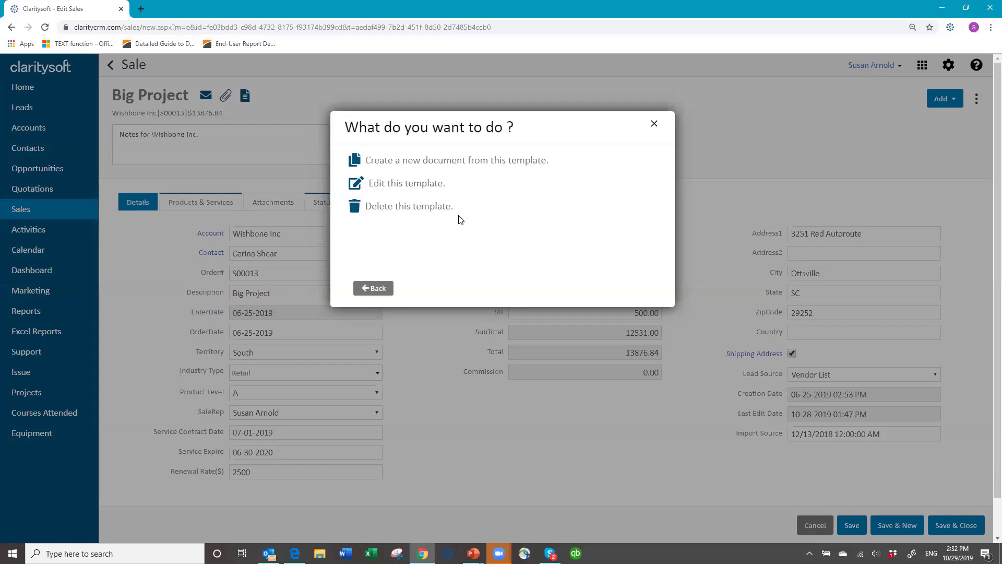
pyautogui.click(418, 184)
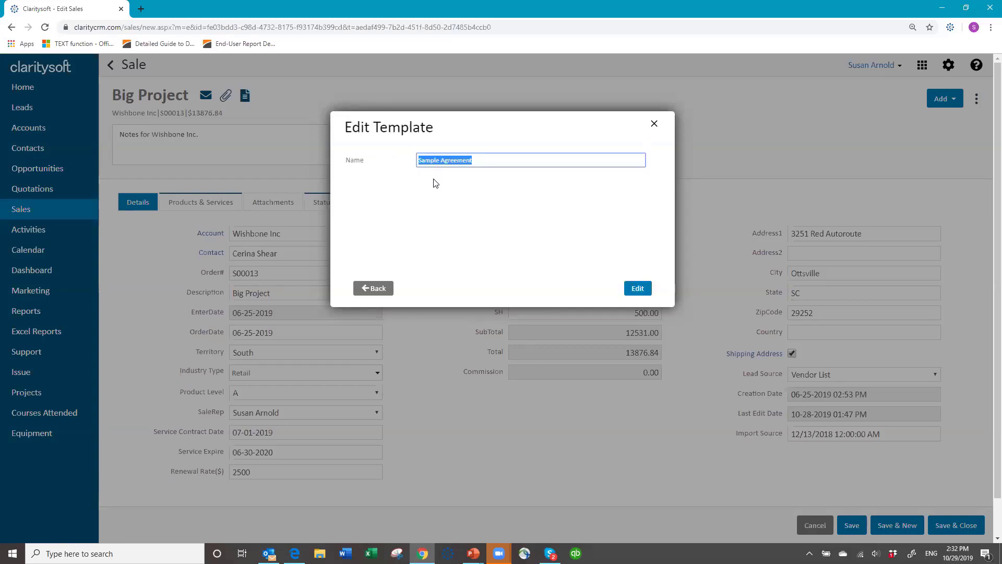
pyautogui.click(637, 294)
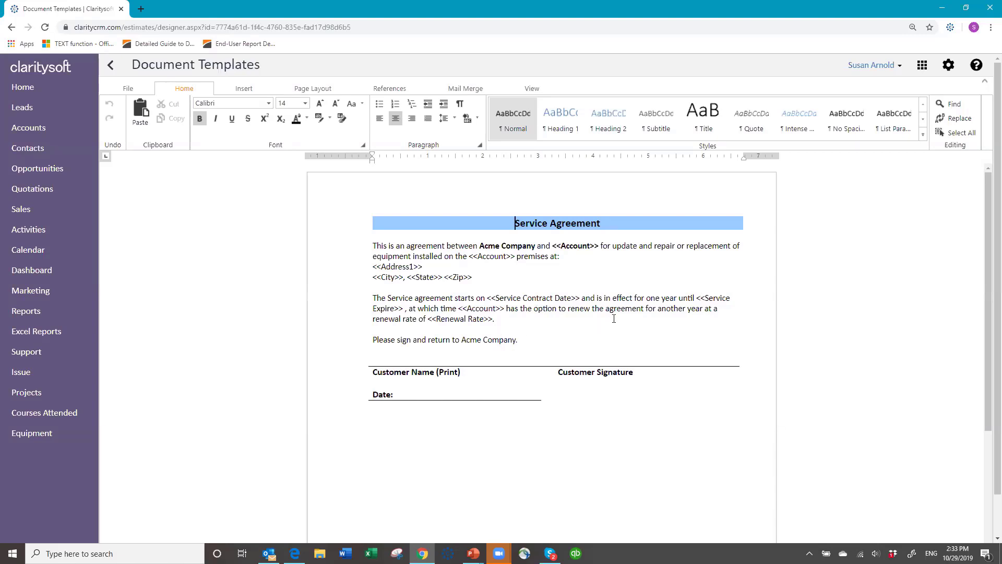
pyautogui.click(407, 372)
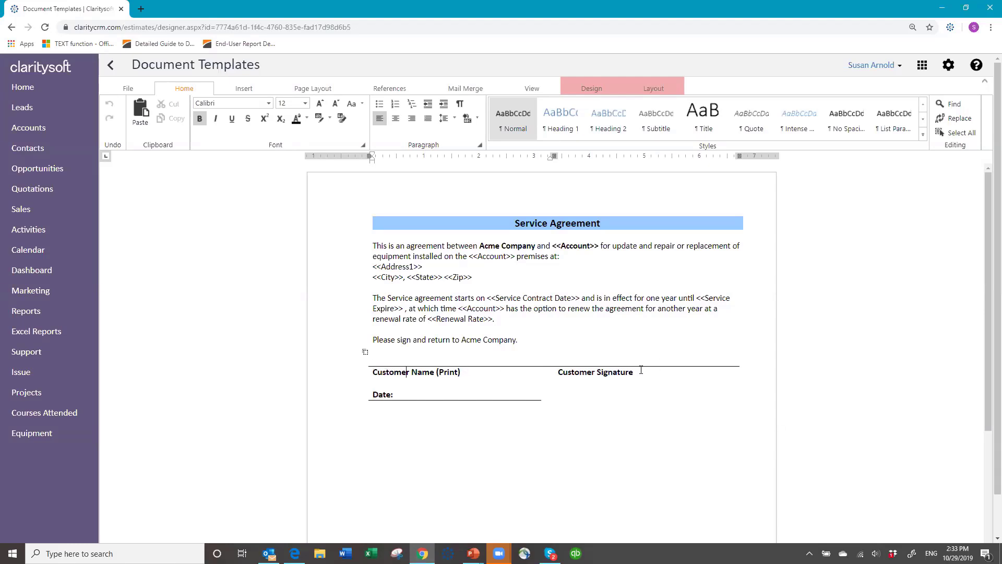
pyautogui.click(448, 398)
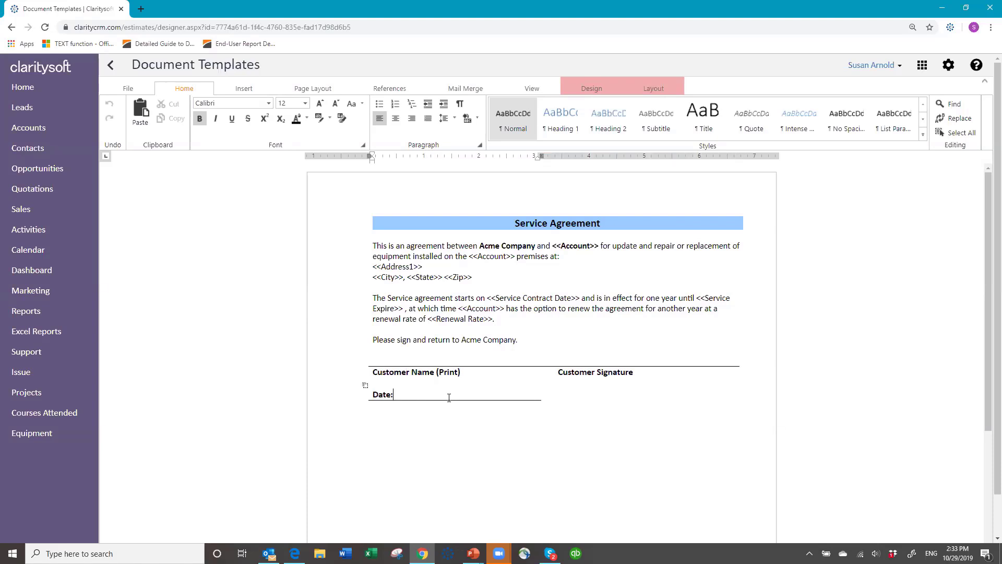
# Try an orange background for the "Service Agreement" title paragraph, and replace it with turquoise
pyautogui.click(519, 224)
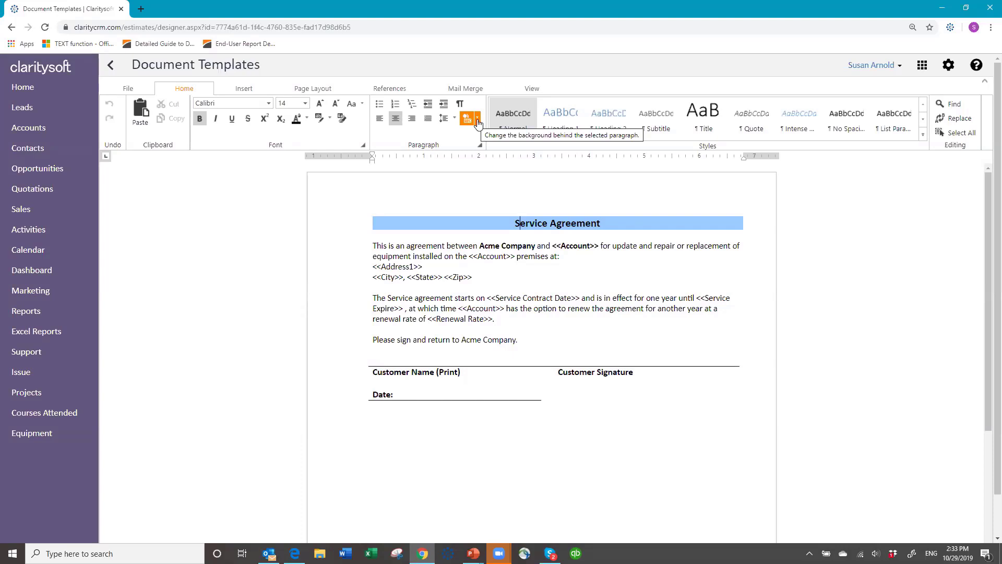
pyautogui.click(478, 123)
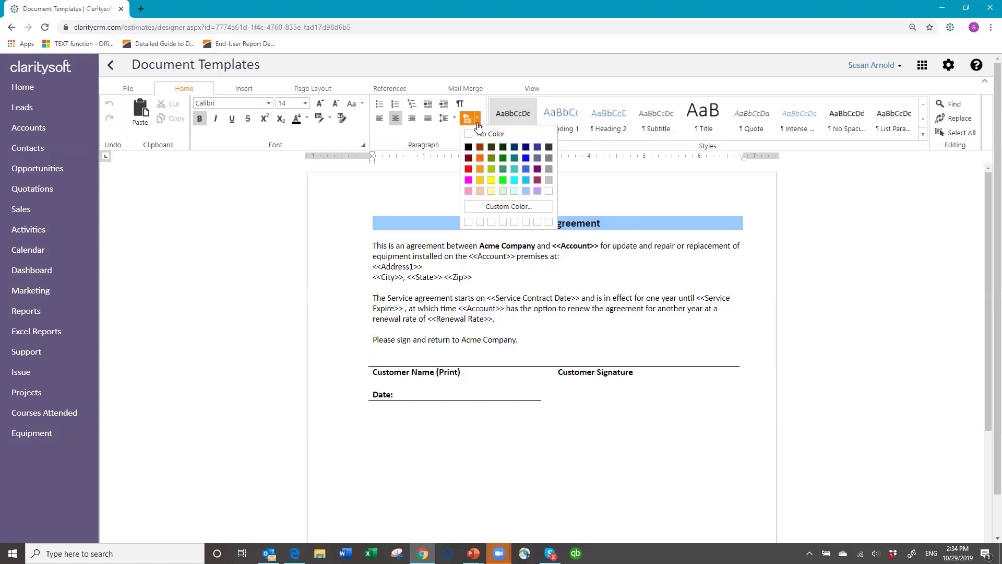
pyautogui.click(481, 169)
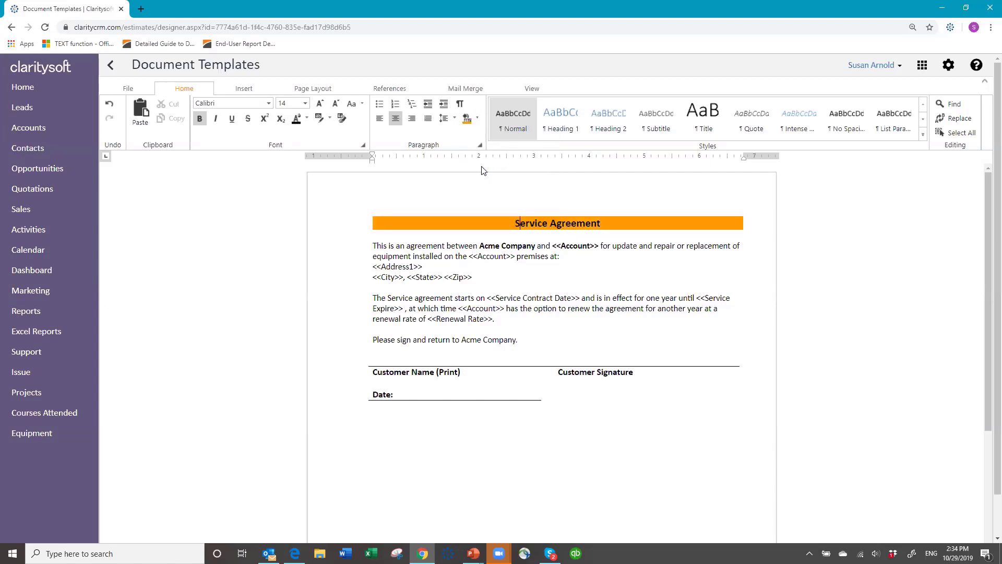
pyautogui.click(479, 120)
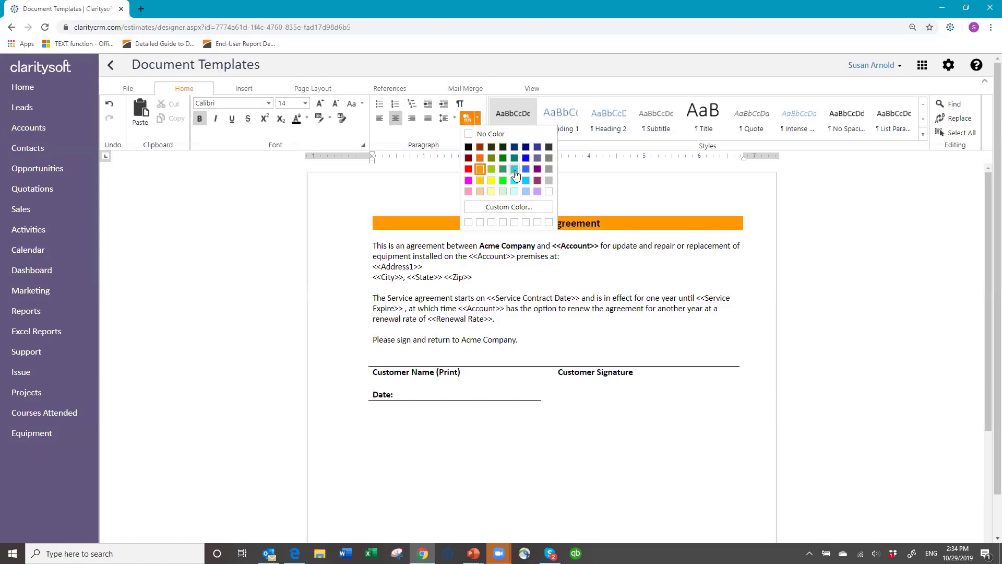
pyautogui.click(515, 170)
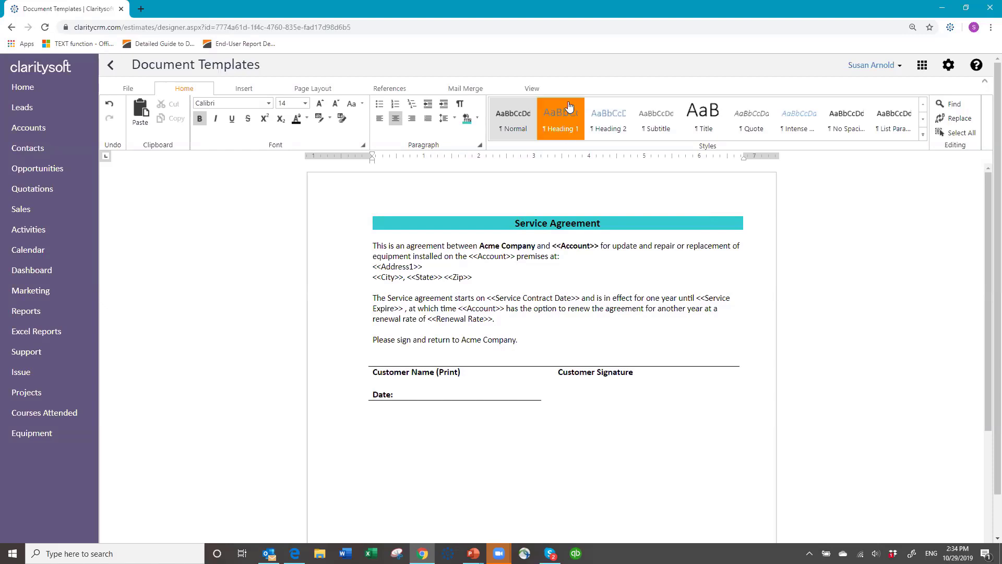
pyautogui.click(478, 119)
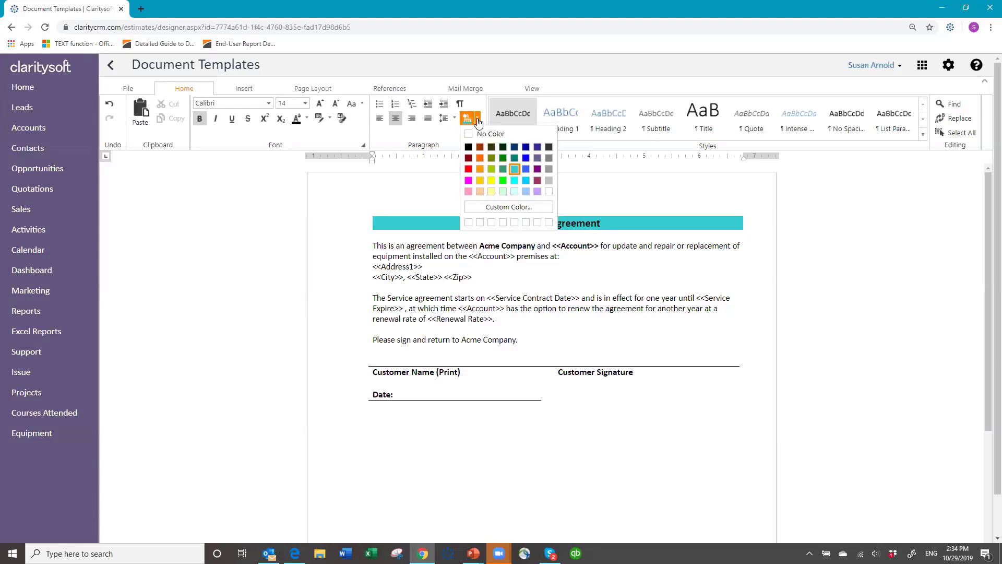
pyautogui.click(477, 119)
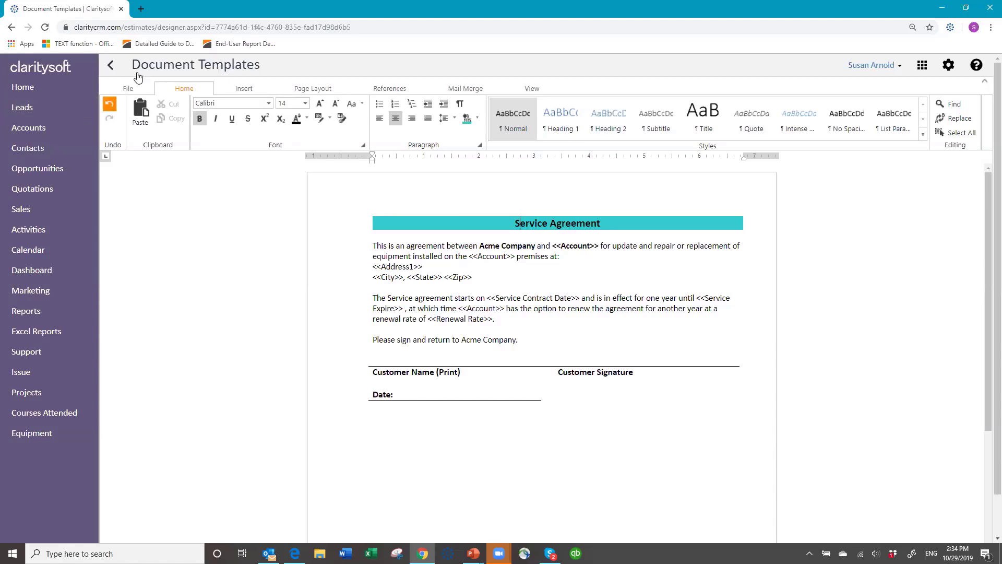
# Save the template and exit the designer, and save and close the Wishbone Inc "Big Project" sale
pyautogui.click(130, 89)
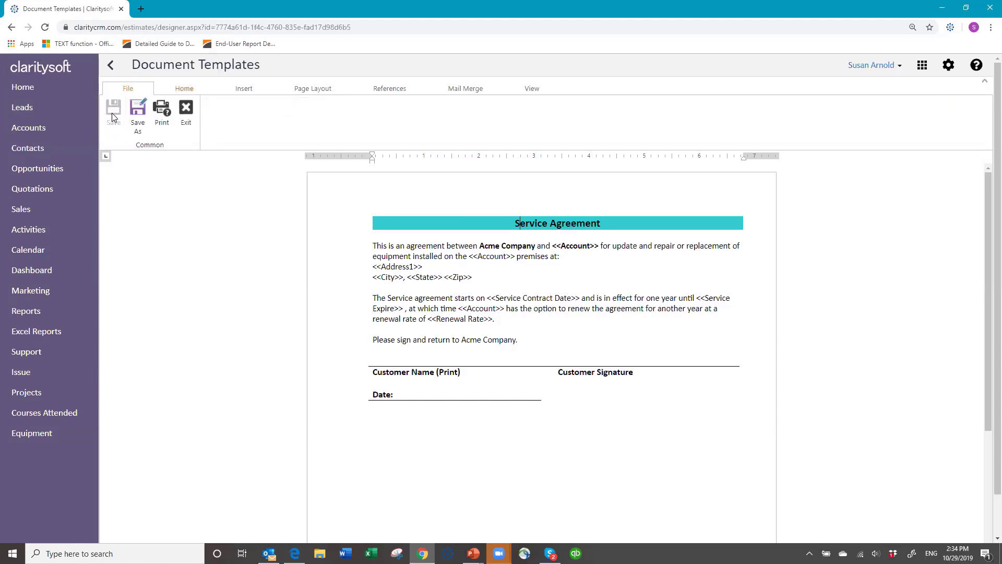
pyautogui.click(184, 113)
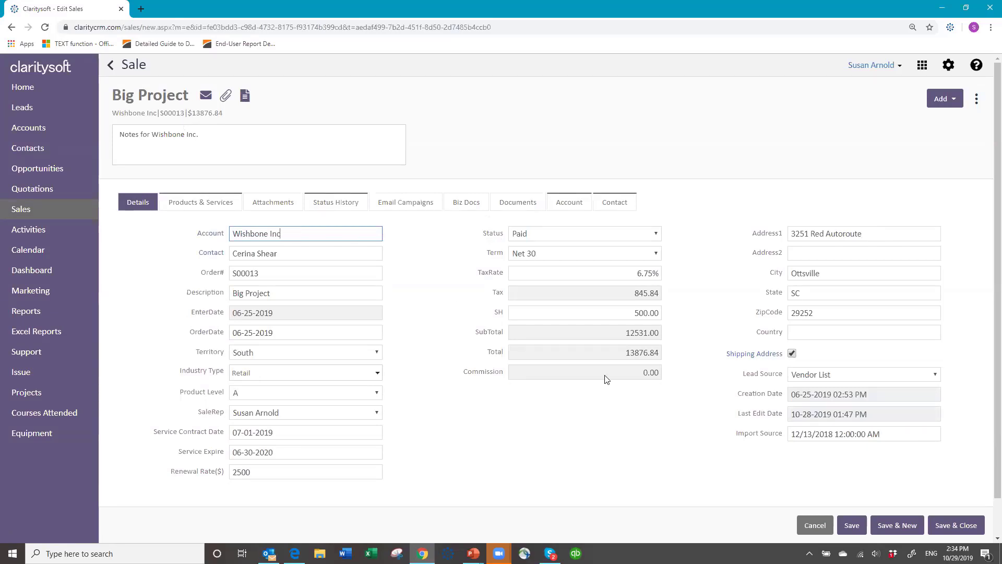
pyautogui.click(945, 527)
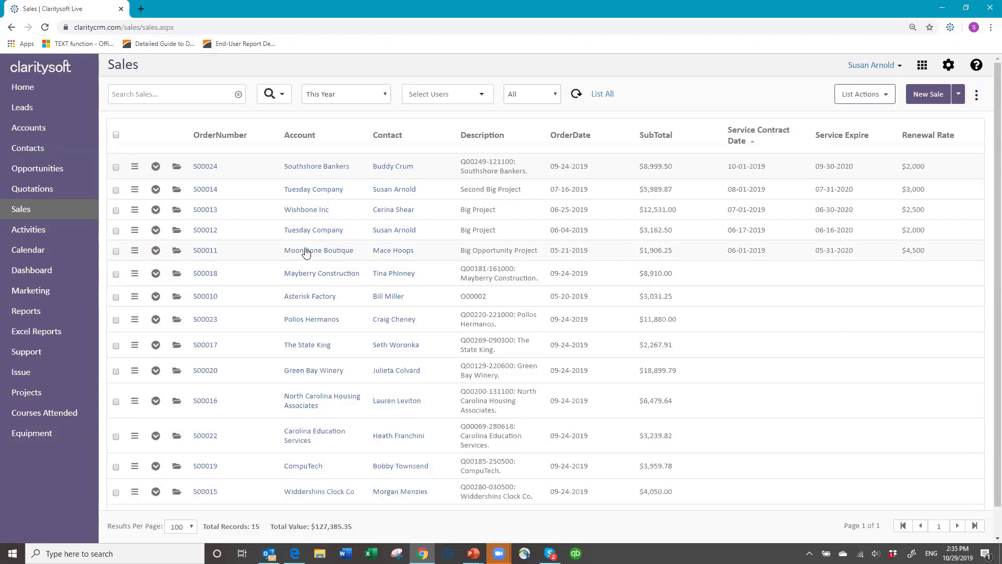
# In the Moonstone Boutique "Big Opportunity Project" sale, create a document named "Moonstone Boutique Service agreement" from the "Sample Agreement" template
pyautogui.click(175, 253)
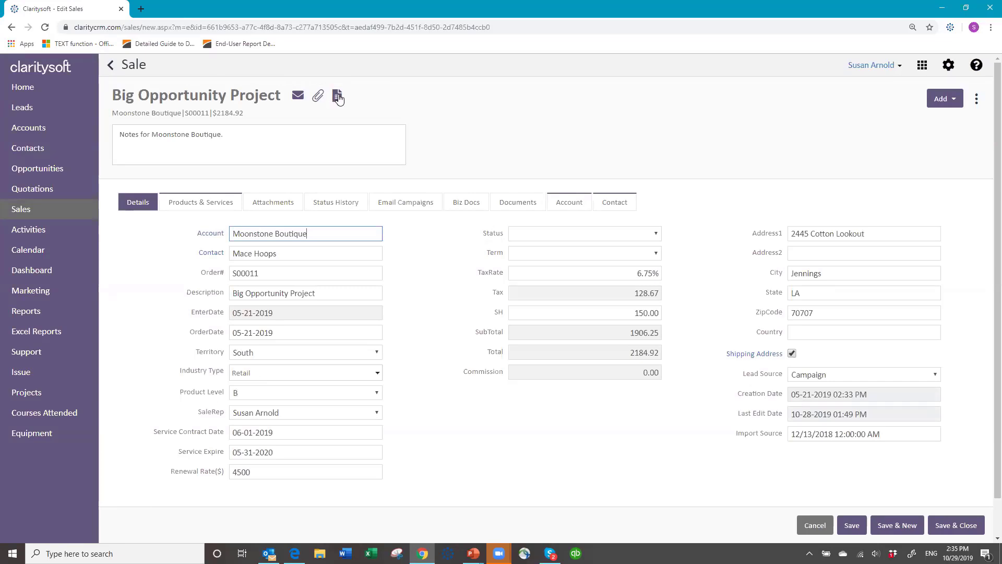
pyautogui.click(338, 97)
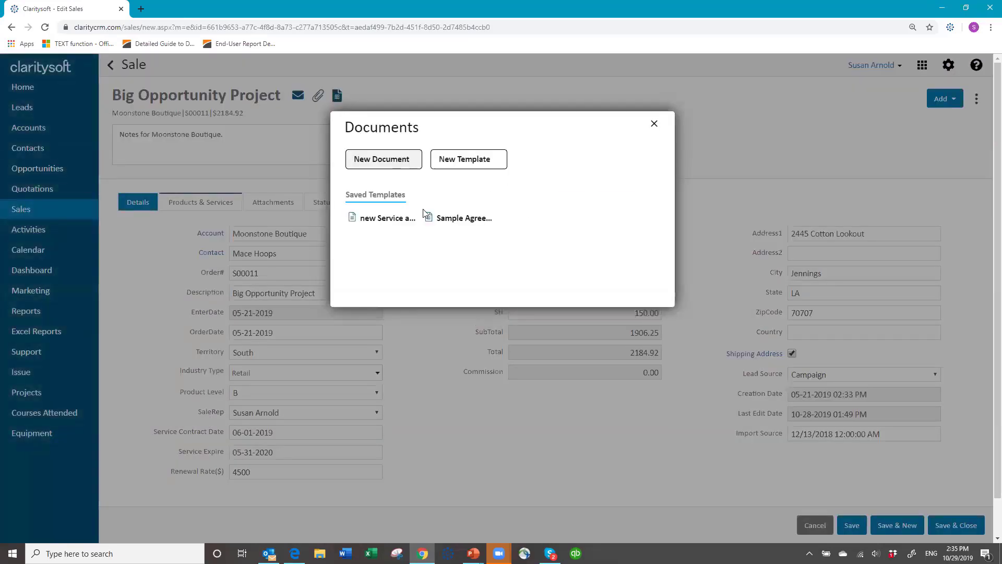
pyautogui.click(453, 222)
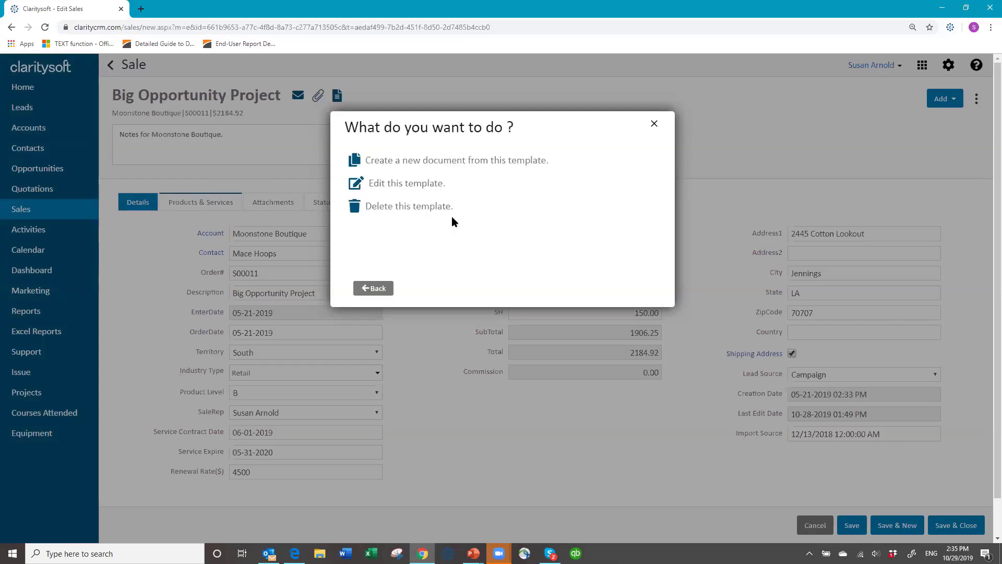
pyautogui.click(409, 165)
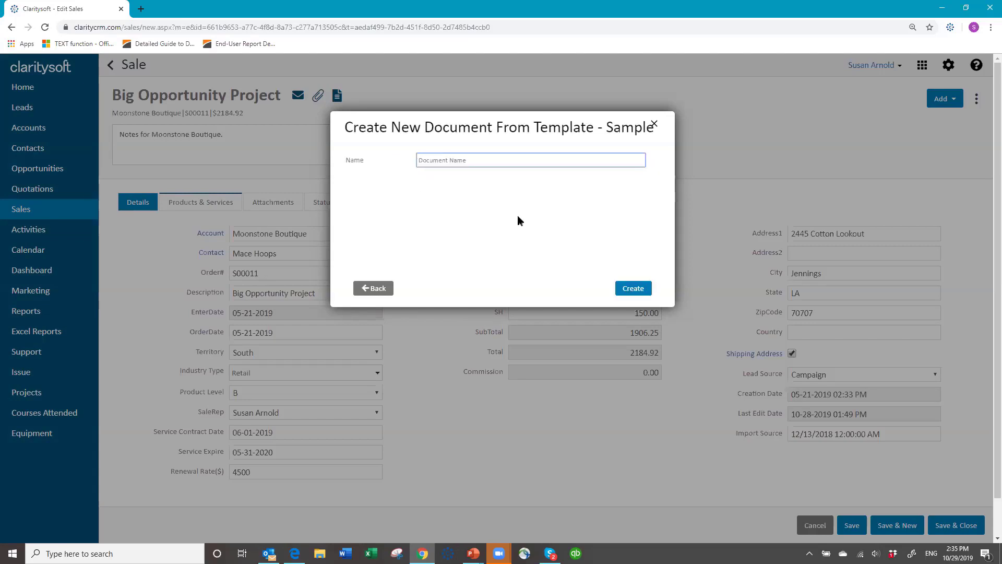
pyautogui.write('Moons')
pyautogui.write('tone B')
pyautogui.write('outique')
pyautogui.write(' Service ')
pyautogui.write('agg')
pyautogui.write('reement')
pyautogui.click(635, 294)
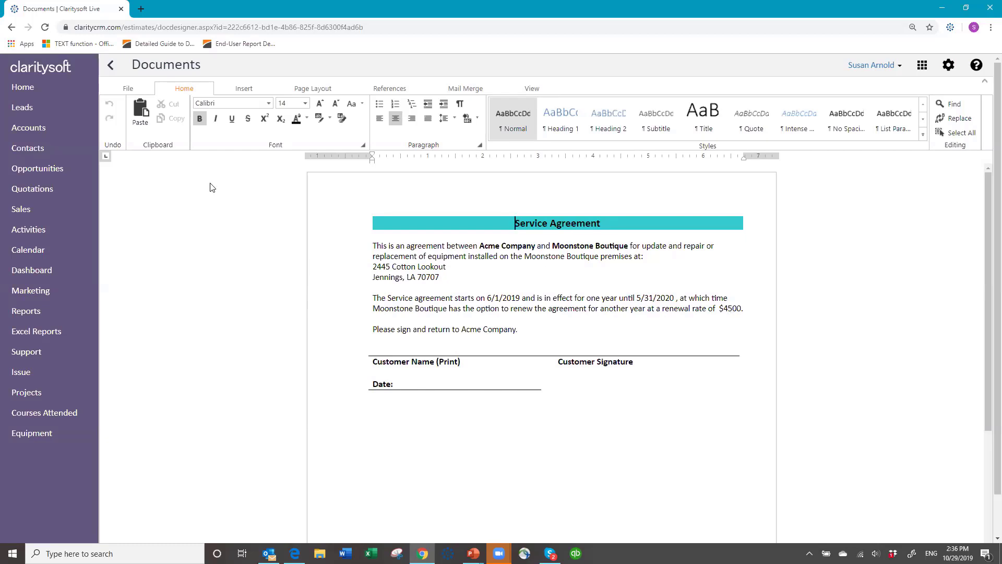
# Exit the document designer for the Moonstone Boutique agreement and show the sale's list of documents
pyautogui.click(129, 90)
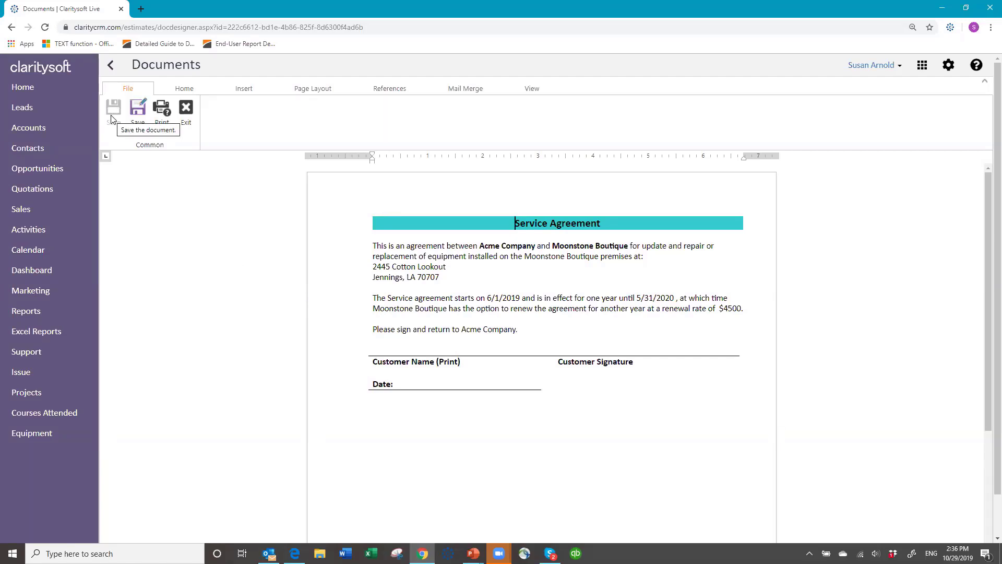
pyautogui.click(189, 109)
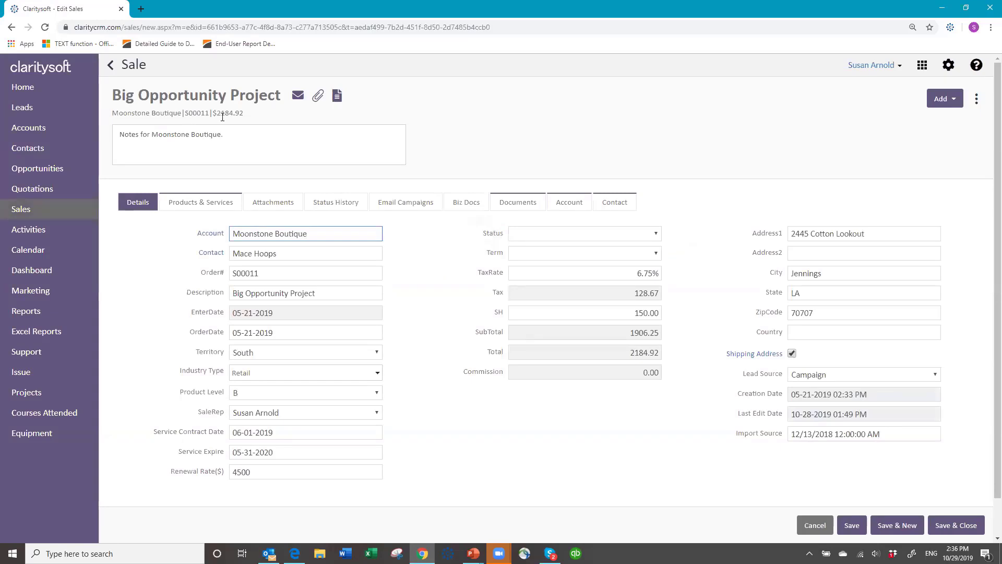
pyautogui.click(537, 202)
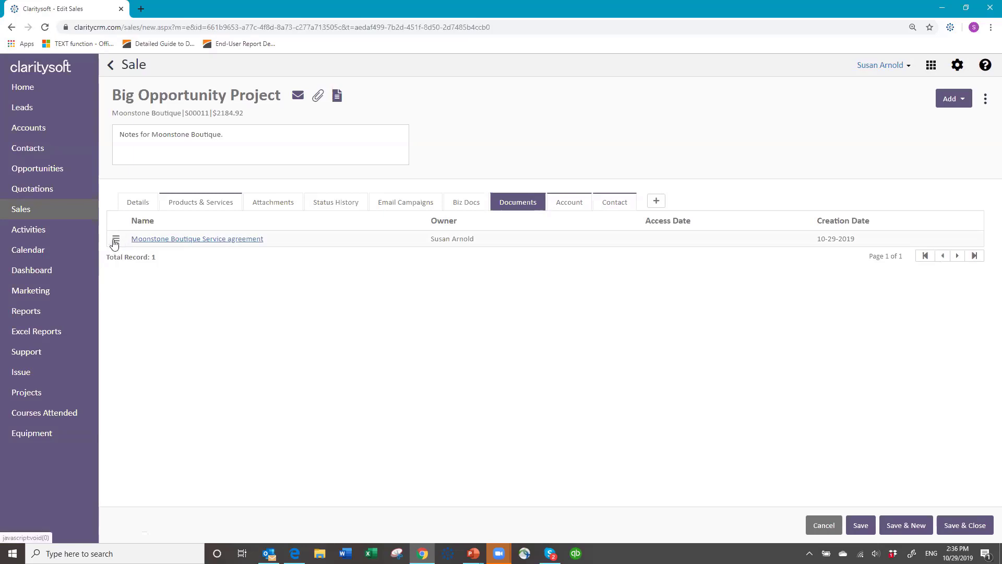
# Start an email to the sale's contact with the Moonstone Boutique Service agreement attached, and cancel it without sending
pyautogui.click(115, 241)
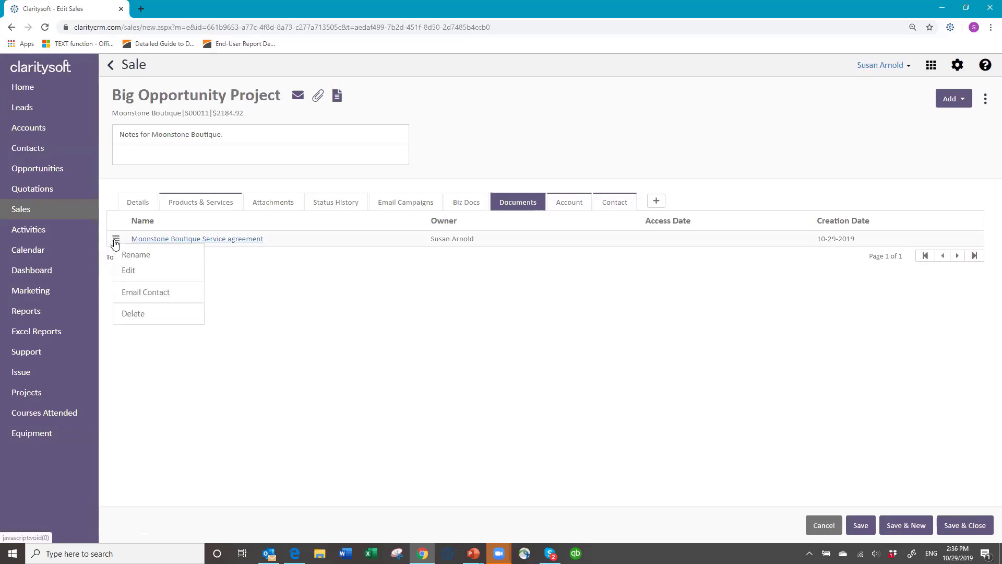
pyautogui.click(141, 292)
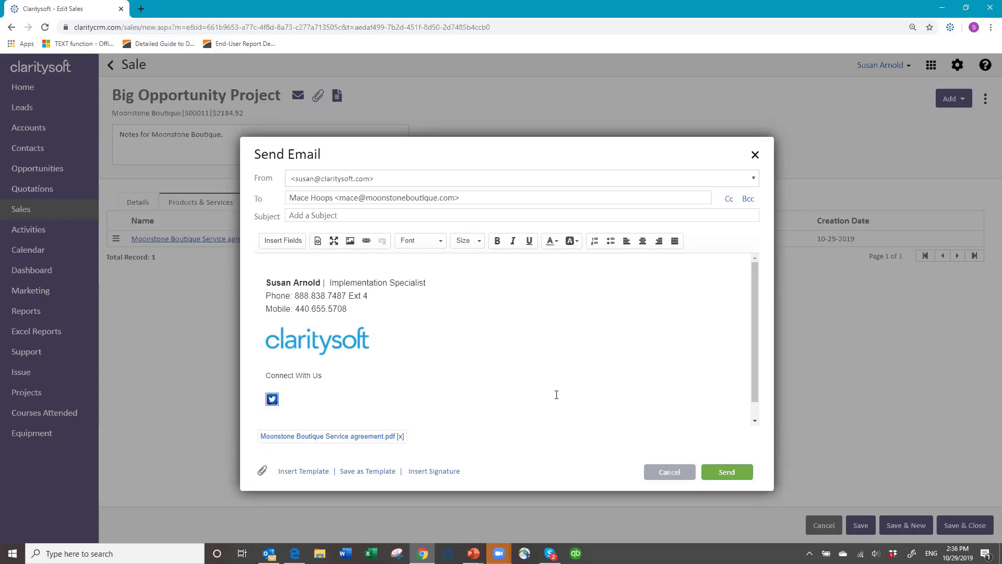
pyautogui.click(672, 474)
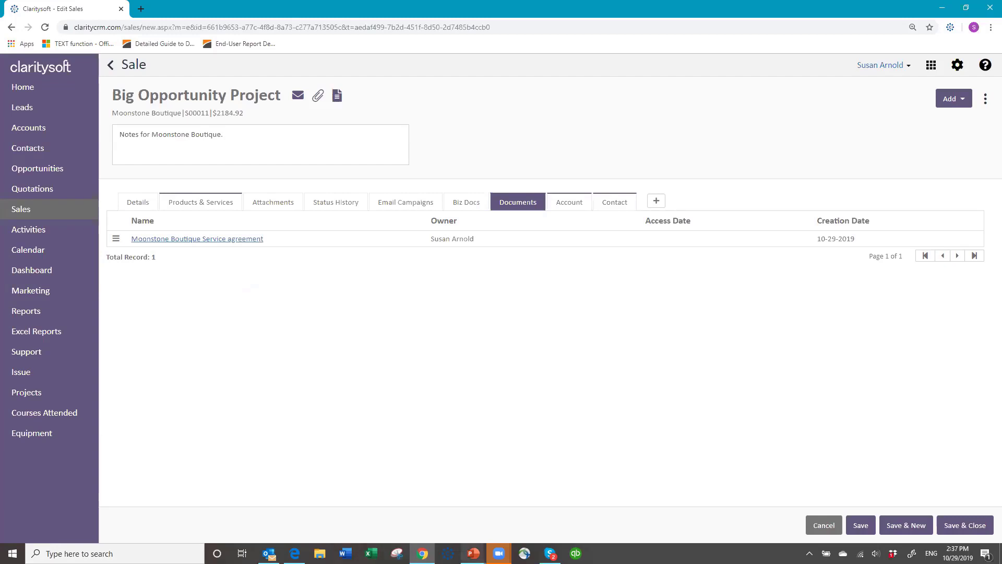
# Switch to the Document Mail Merge slide show in PowerPoint
pyautogui.click(473, 554)
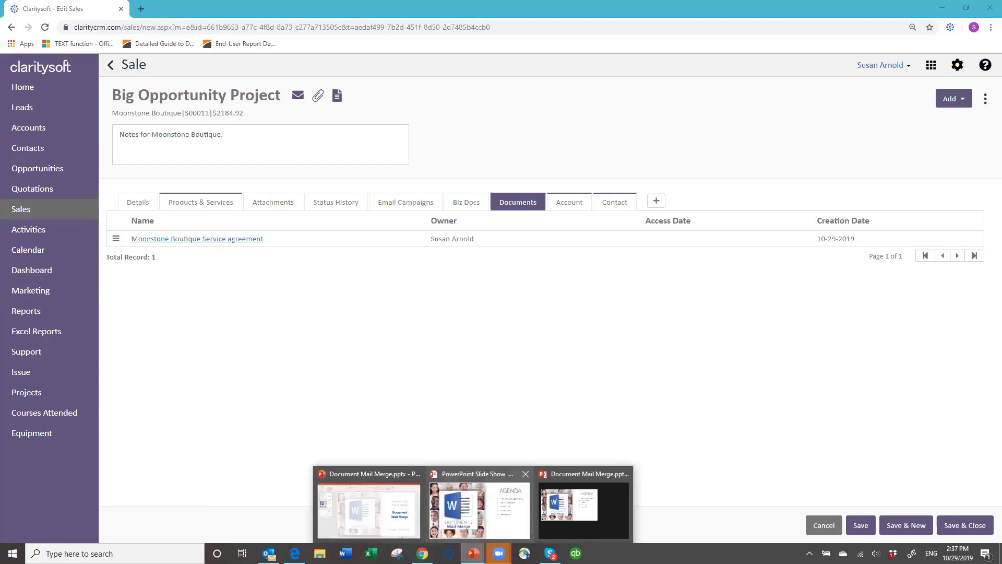